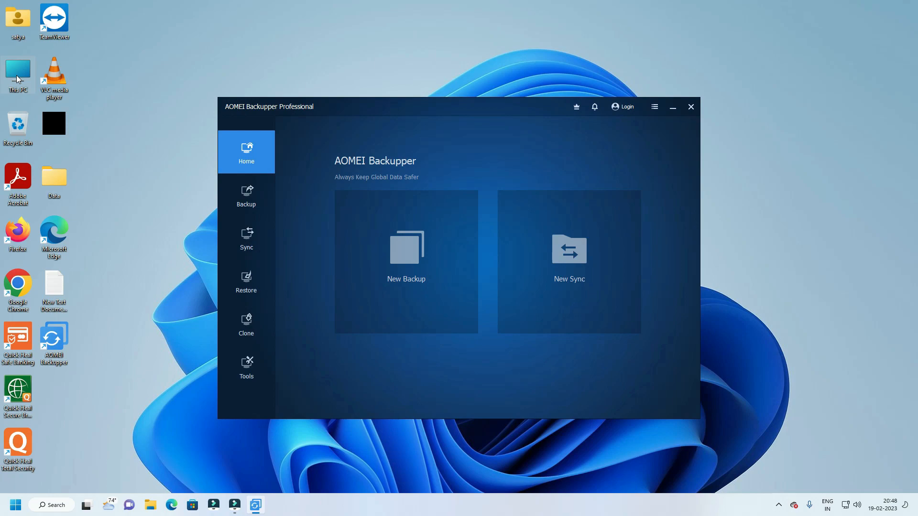
- Examine the partitions on Disk 0 and Disk 1 in Disk Management, then close Computer Management
right_click(16, 78)
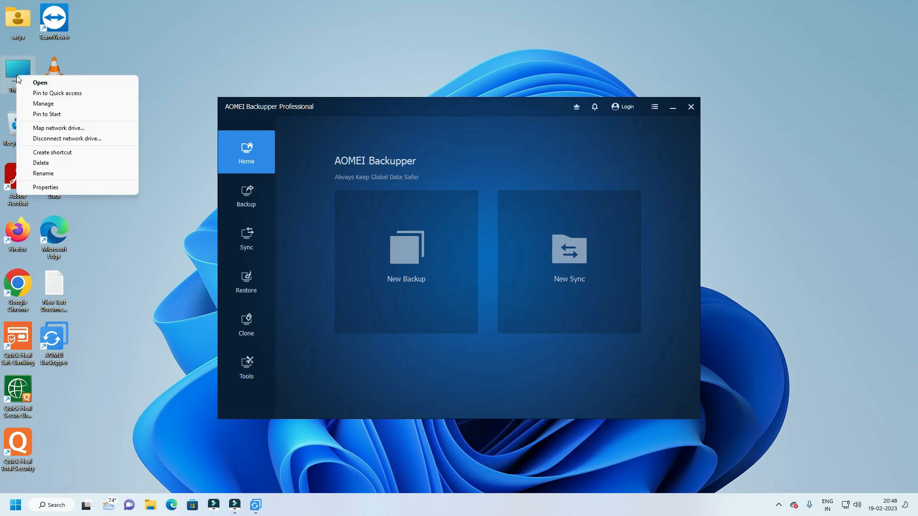
left_click(44, 105)
left_click(63, 131)
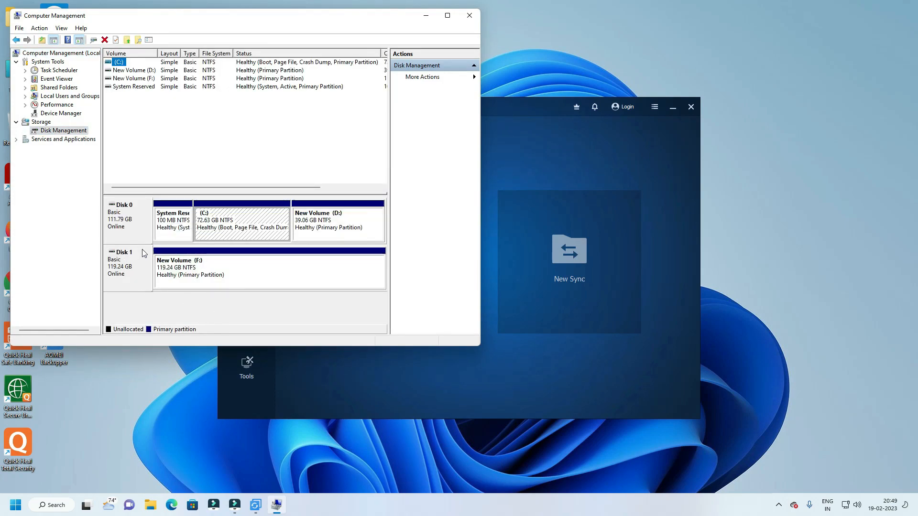
left_click(122, 219)
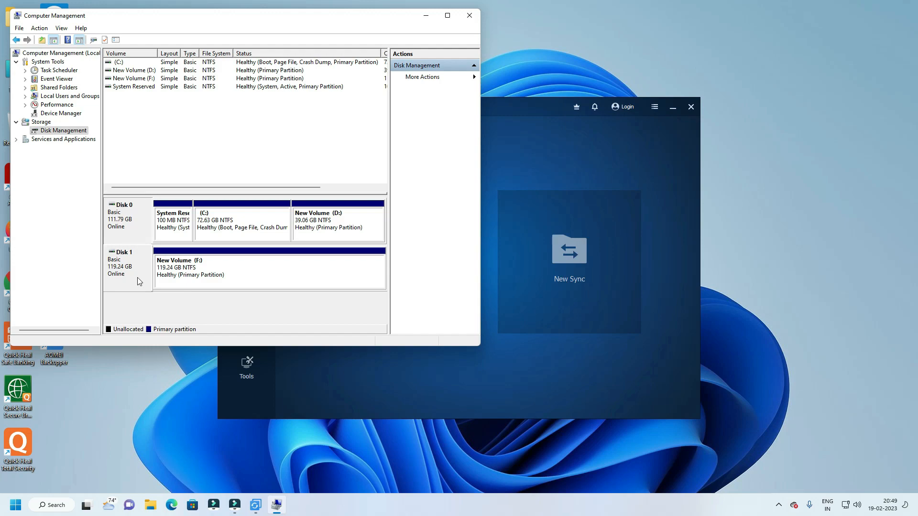
left_click(187, 268)
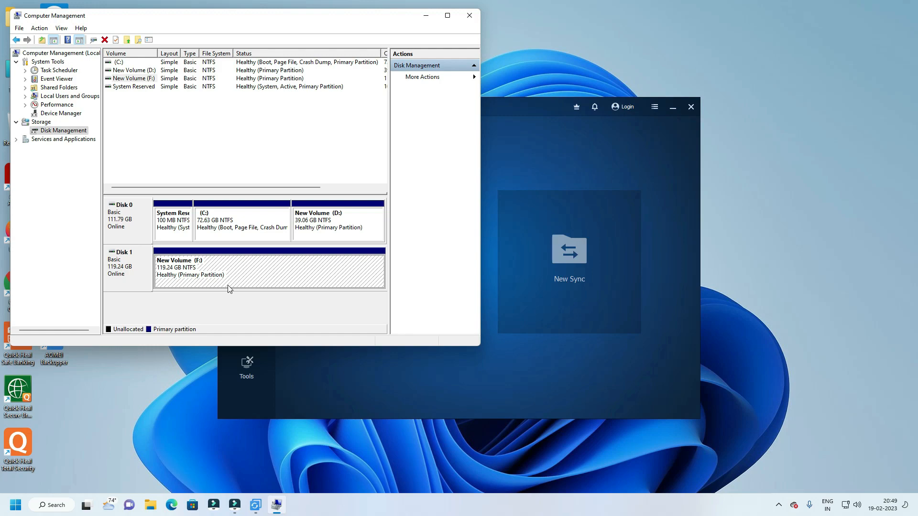
left_click(474, 19)
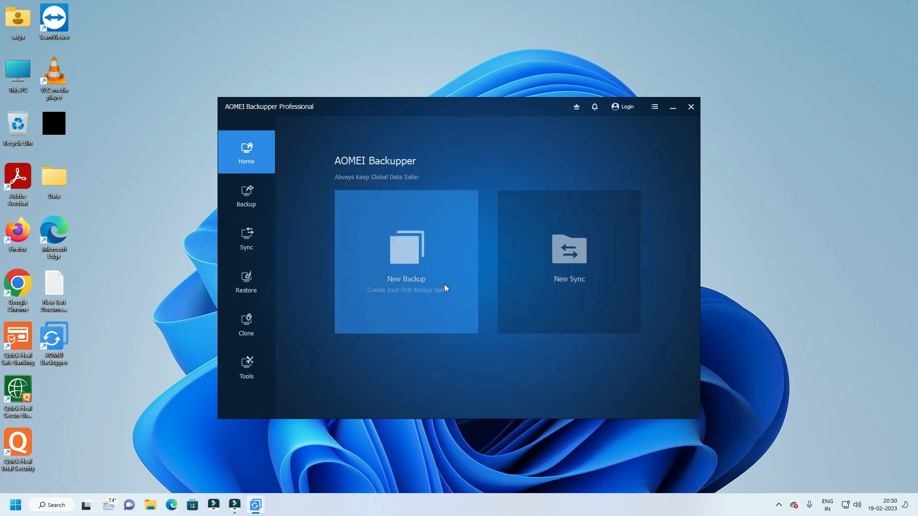
- Open a new System Backup task and look through the contents of drive C: in File Explorer
left_click(407, 287)
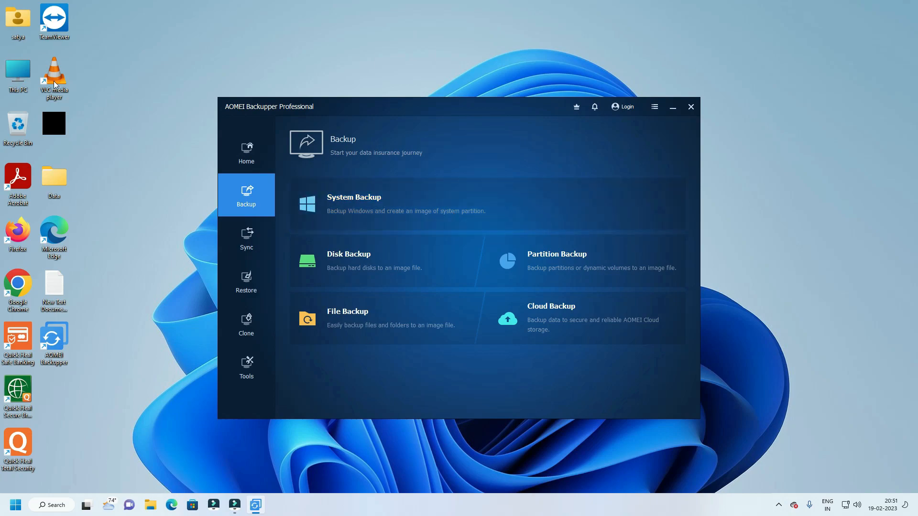
left_click(19, 75)
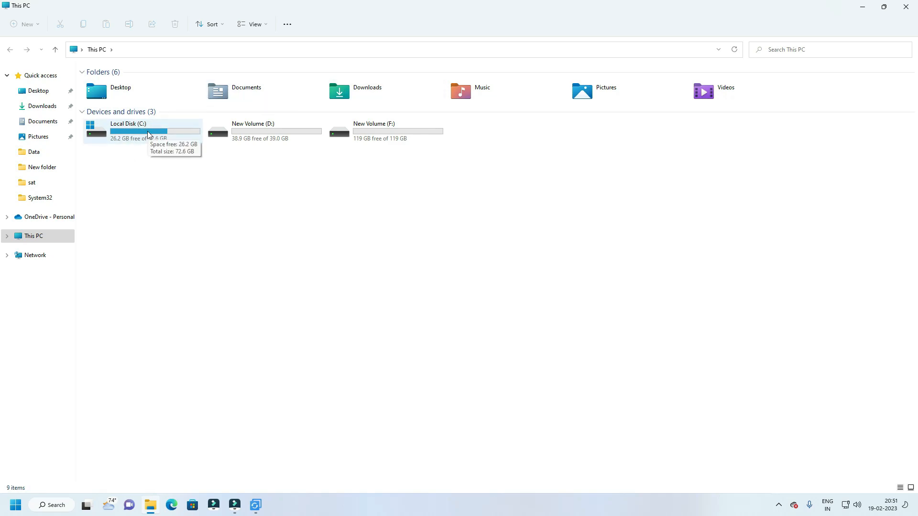
double_click(127, 128)
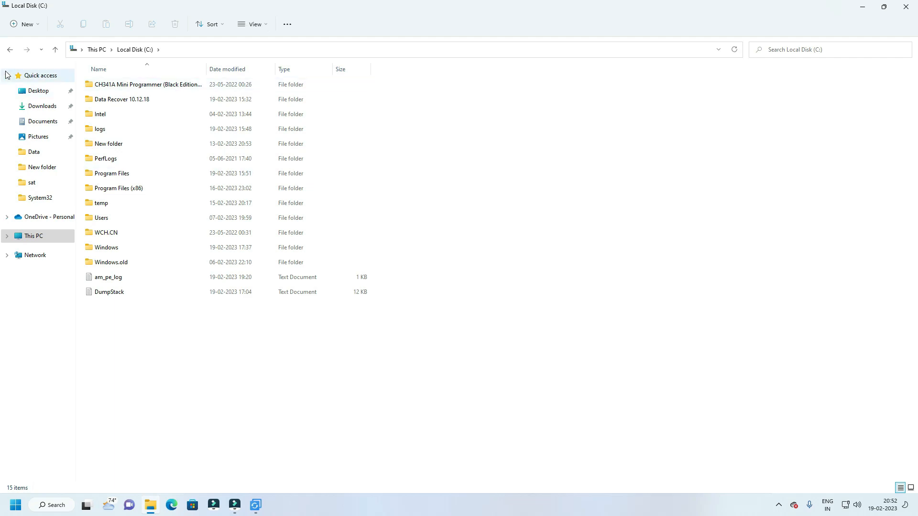
left_click(10, 49)
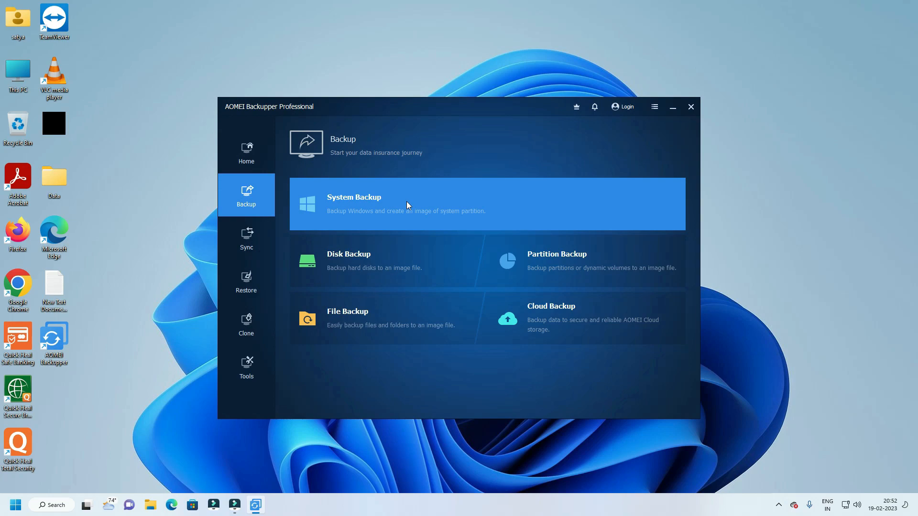
left_click(407, 201)
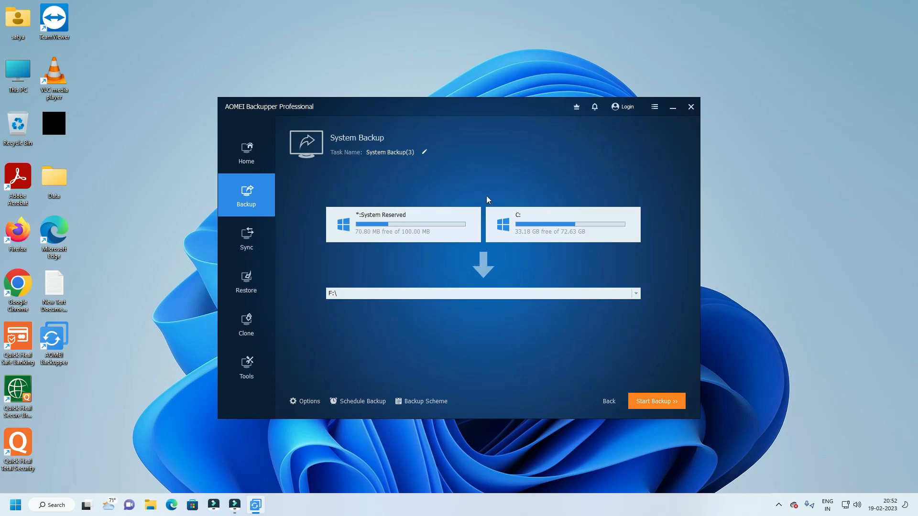
double_click(23, 89)
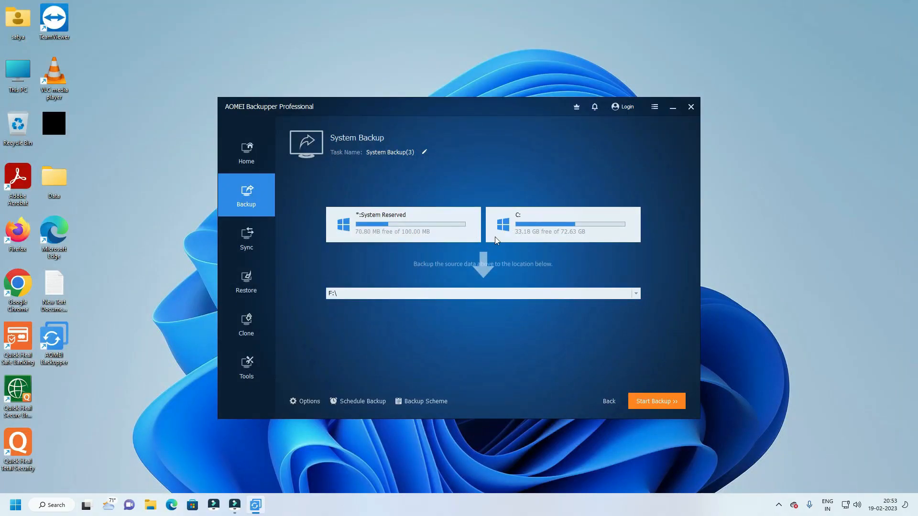
- Try the Incremental Backup and Differential Backup methods in the system backup's backup scheme
left_click(430, 400)
left_click(444, 161)
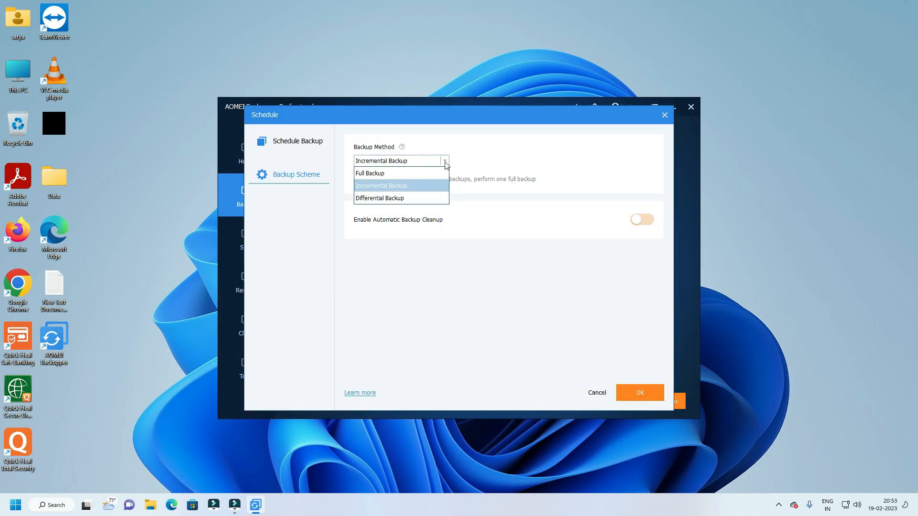
left_click(406, 181)
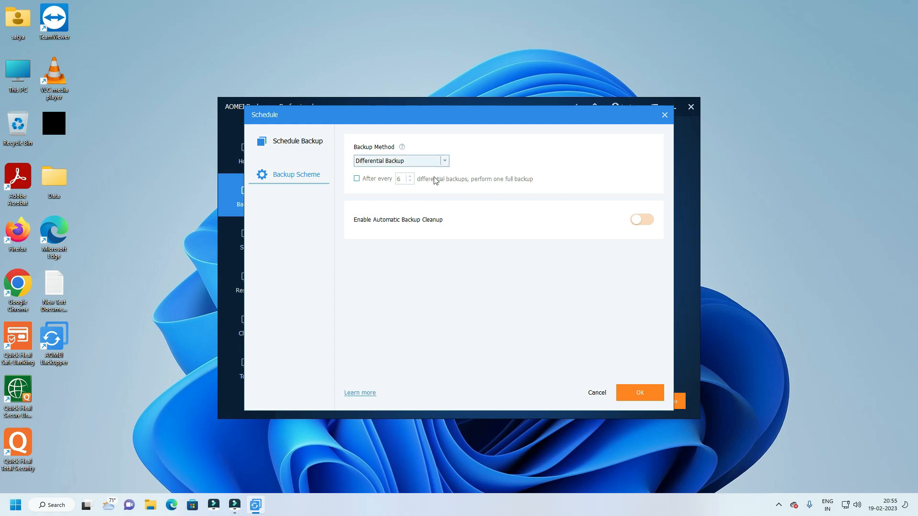
left_click(440, 161)
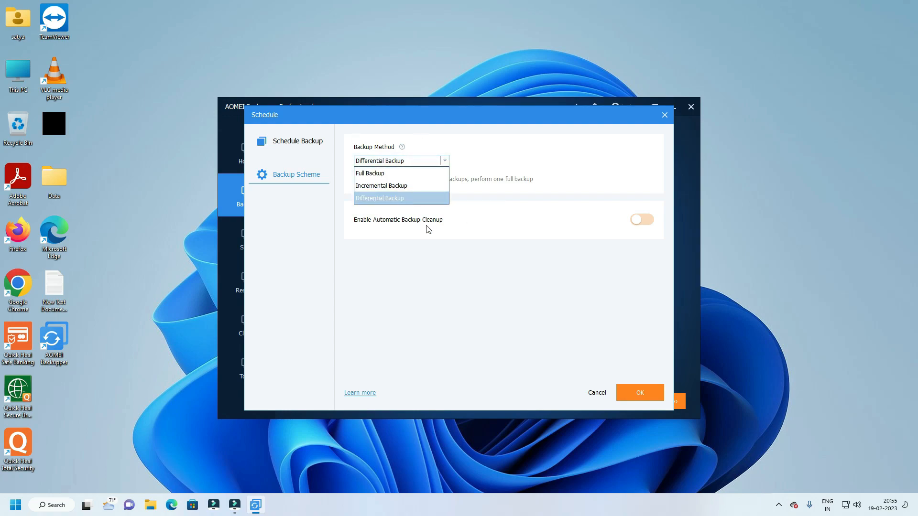
left_click(420, 189)
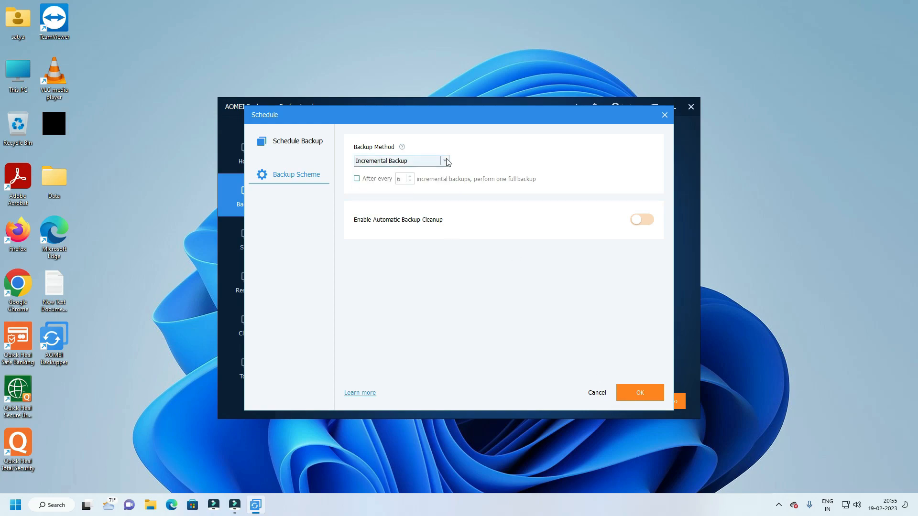
left_click(447, 162)
left_click(423, 195)
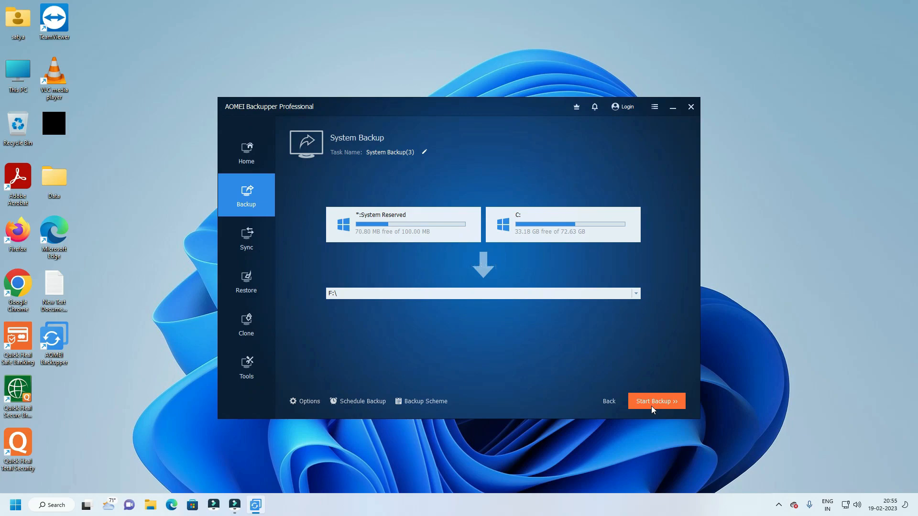
- Start the system backup to F:\, cancel the running operation and return to the backup types
left_click(652, 402)
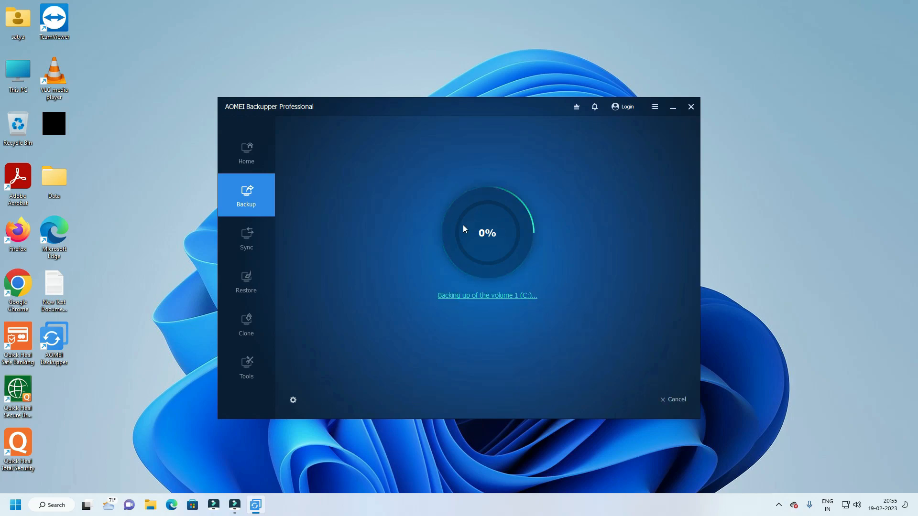
key("Escape")
left_click(567, 297)
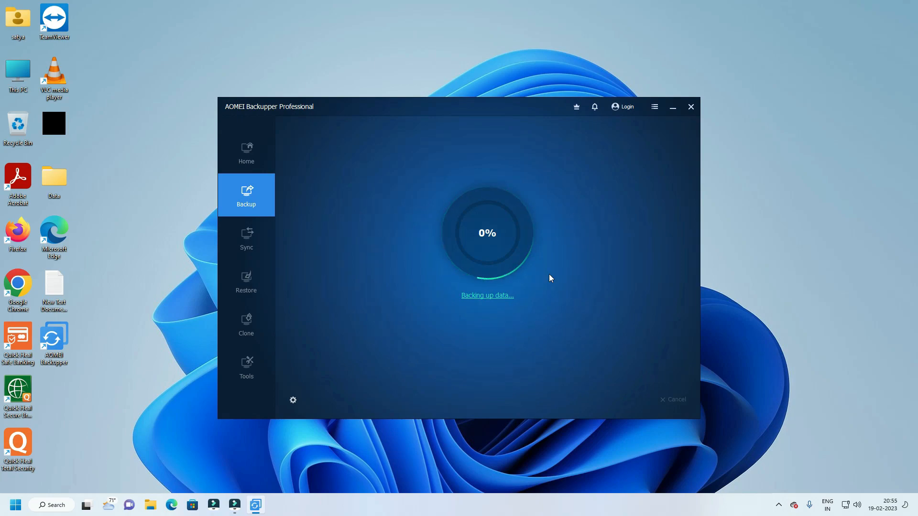
left_click(244, 195)
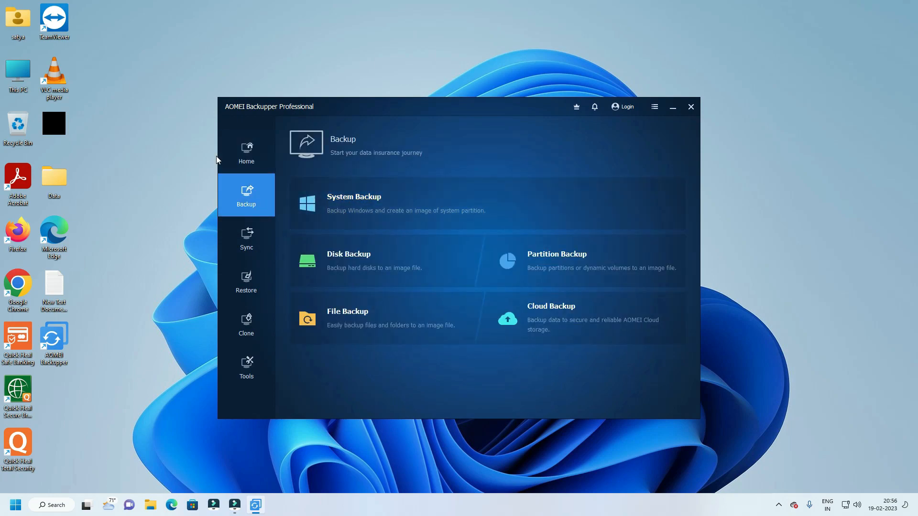
- Open a new Disk Backup task and add Disk0 as its source
left_click(272, 160)
left_click(411, 257)
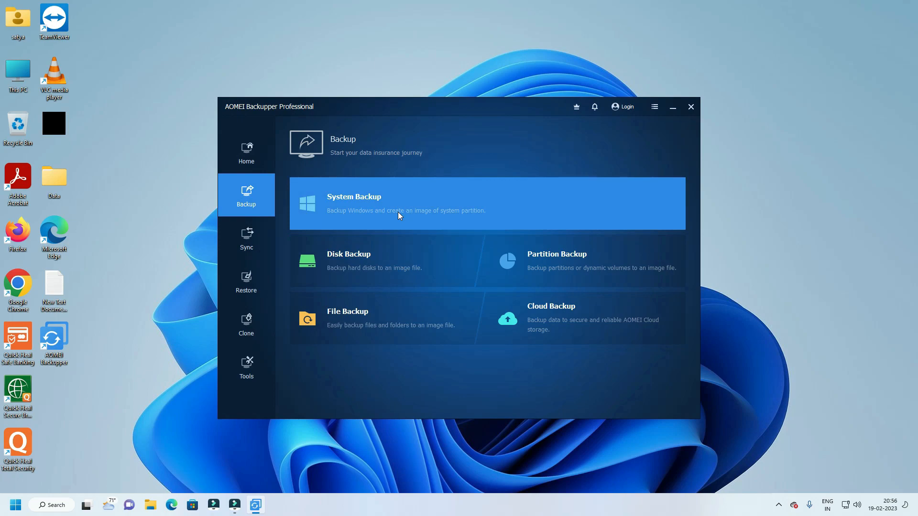
left_click(375, 271)
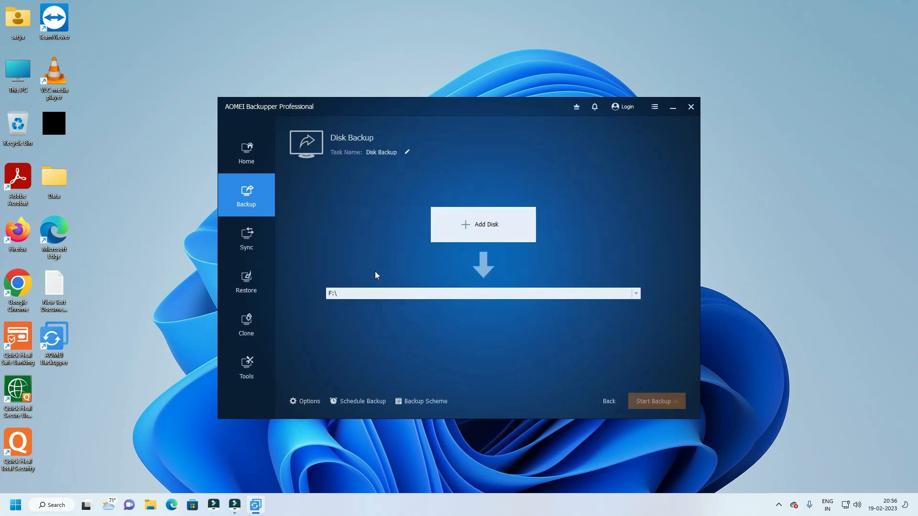
left_click(466, 229)
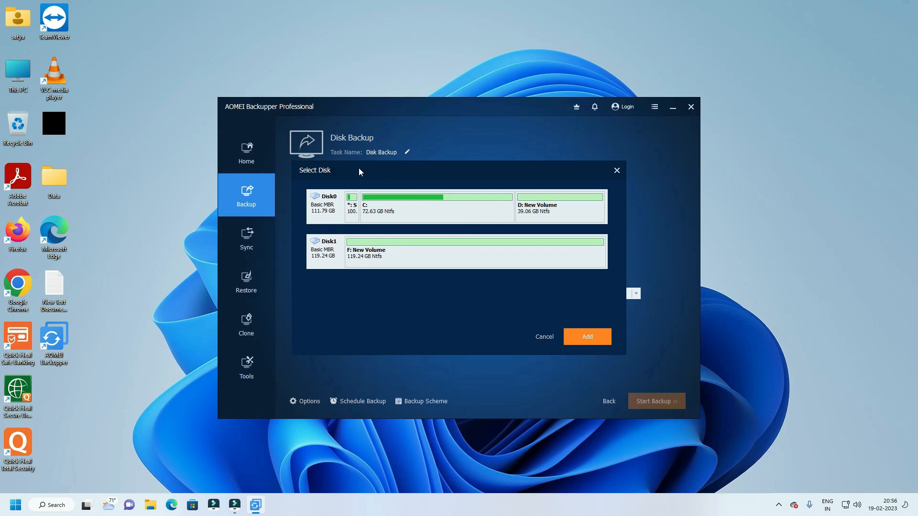
left_click(397, 208)
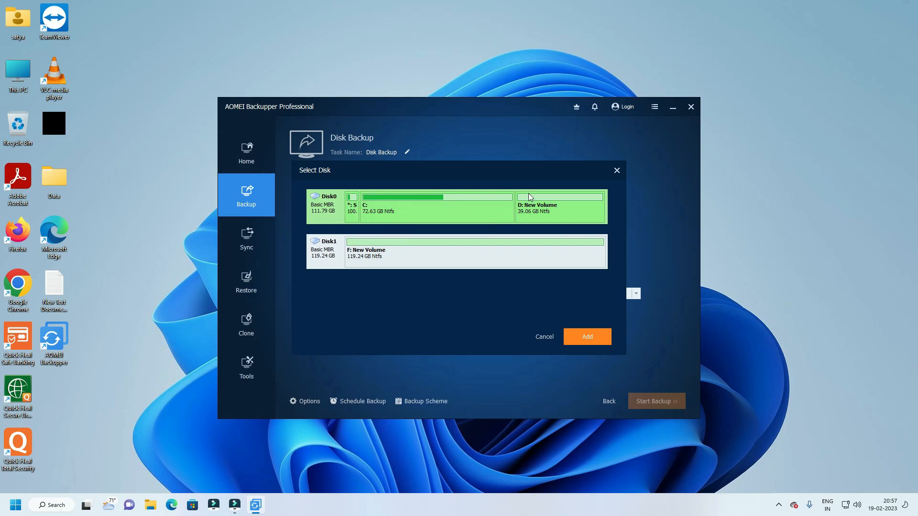
left_click(543, 335)
left_click(502, 234)
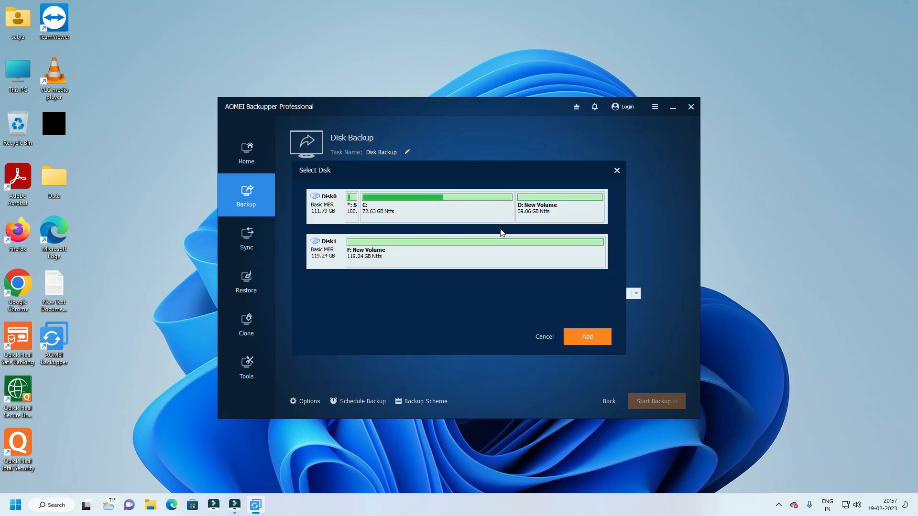
left_click(470, 208)
left_click(596, 337)
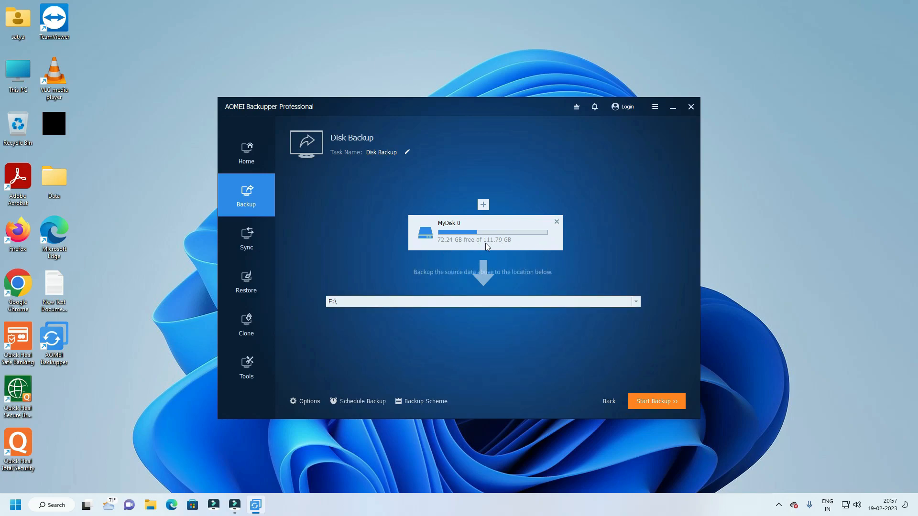
- Start the disk backup to F:\ and turn on the backup integrity check on completion in its settings
left_click(657, 403)
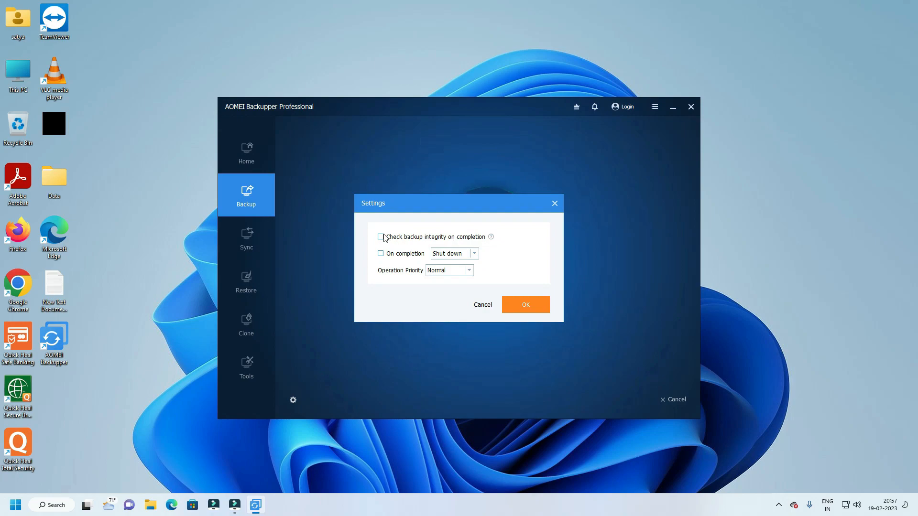
left_click(482, 306)
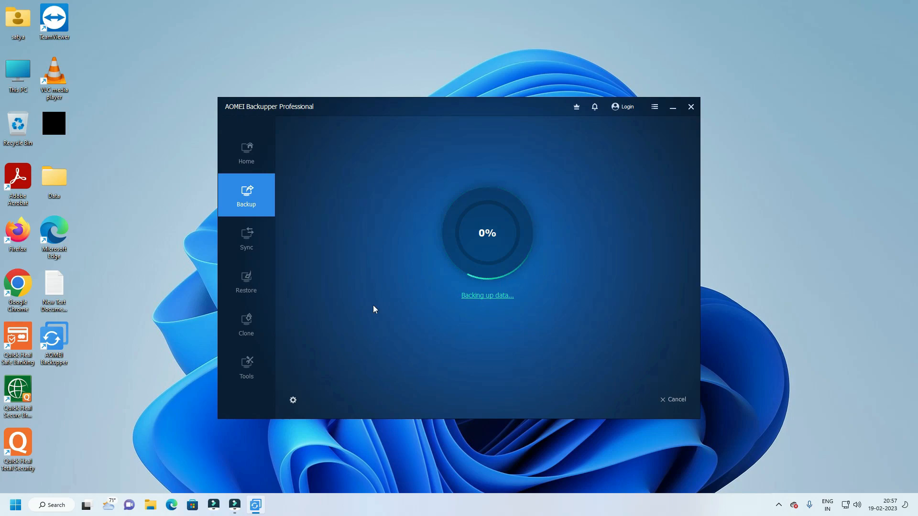
left_click(294, 400)
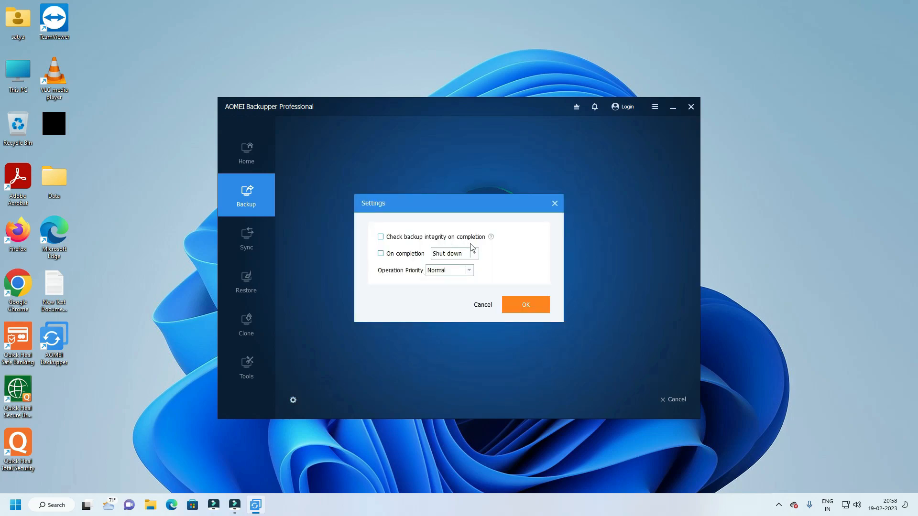
left_click(416, 239)
left_click(526, 305)
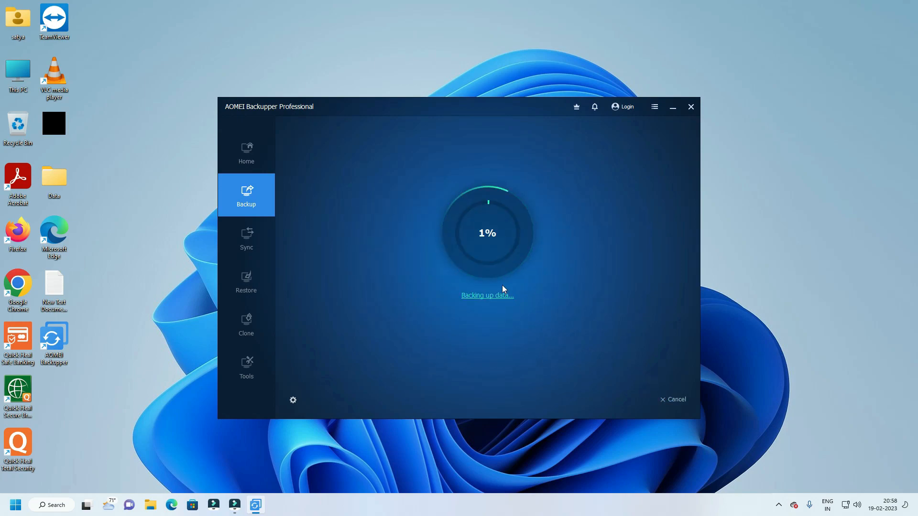
- Cancel the running disk backup and finish the operation
left_click(673, 400)
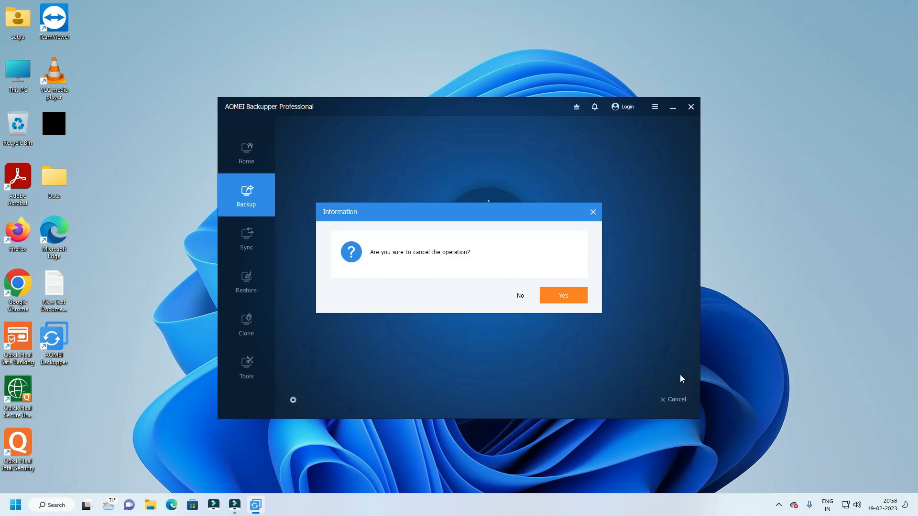
left_click(571, 298)
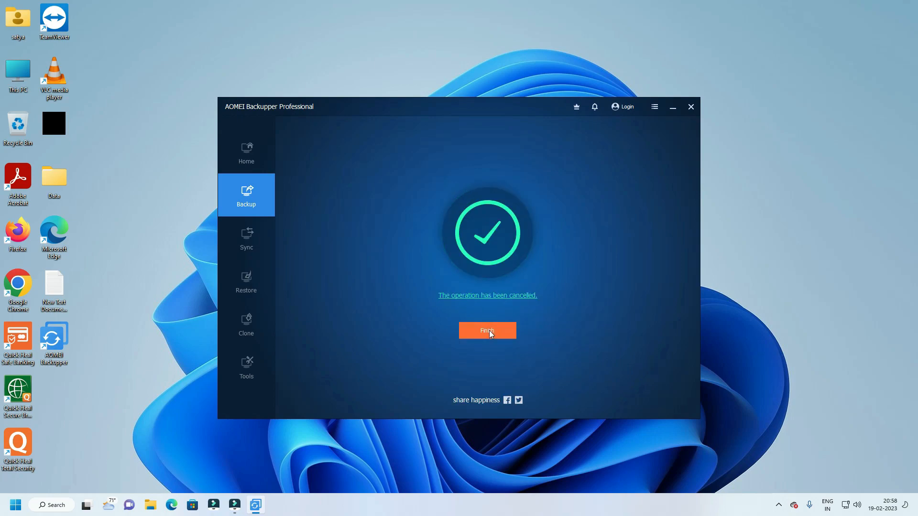
left_click(487, 330)
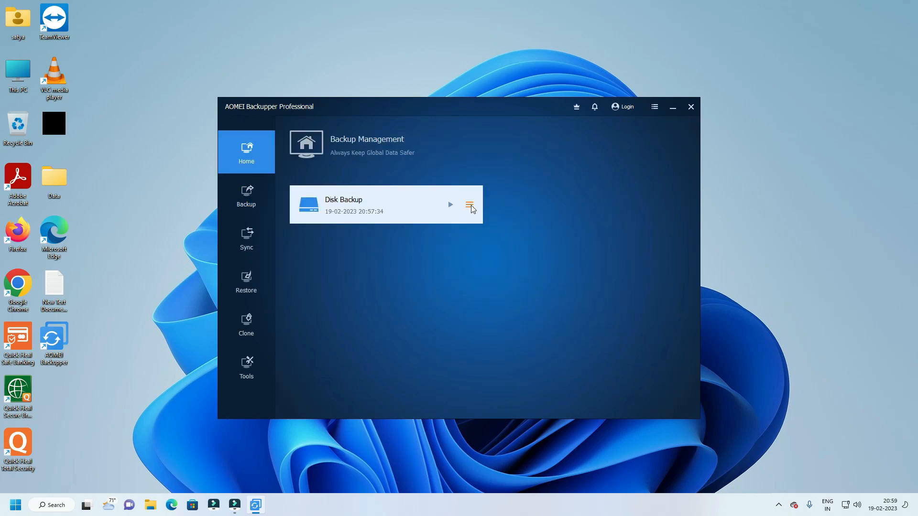
- Delete the Disk Backup task with the option to delete only the backup task
left_click(469, 205)
left_click(488, 277)
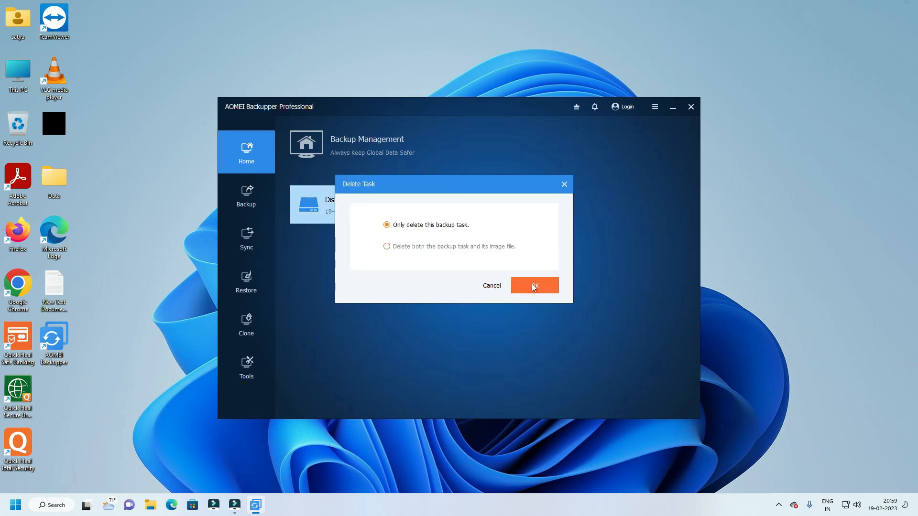
left_click(532, 283)
- Open a new Partition Backup task and add the D: New Volume partition as its source
left_click(418, 254)
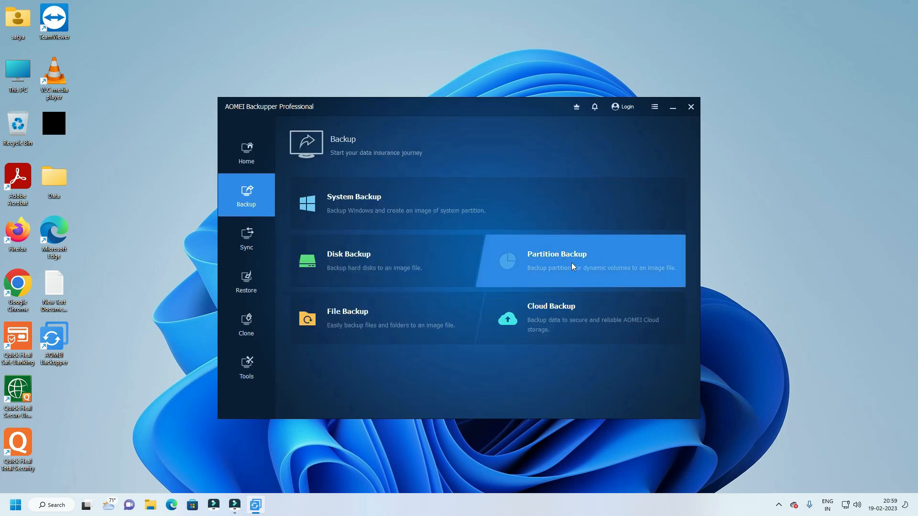
left_click(572, 262)
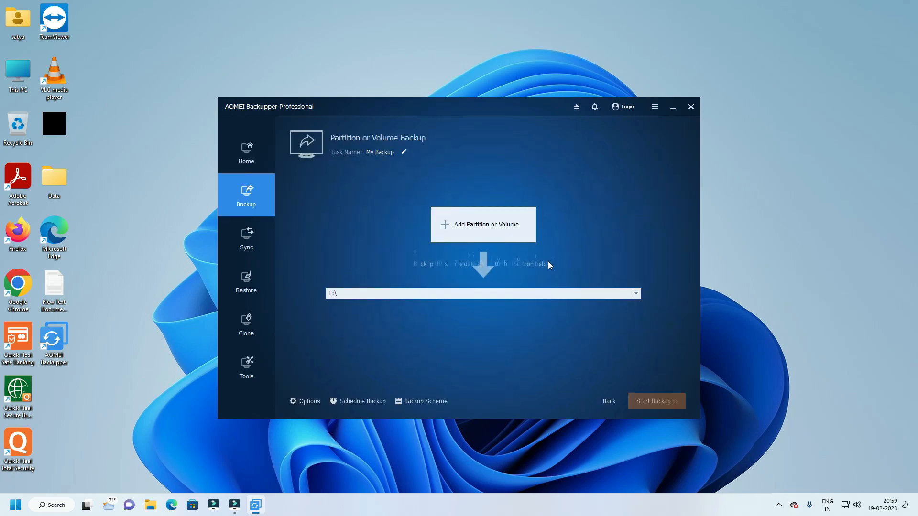
left_click(480, 228)
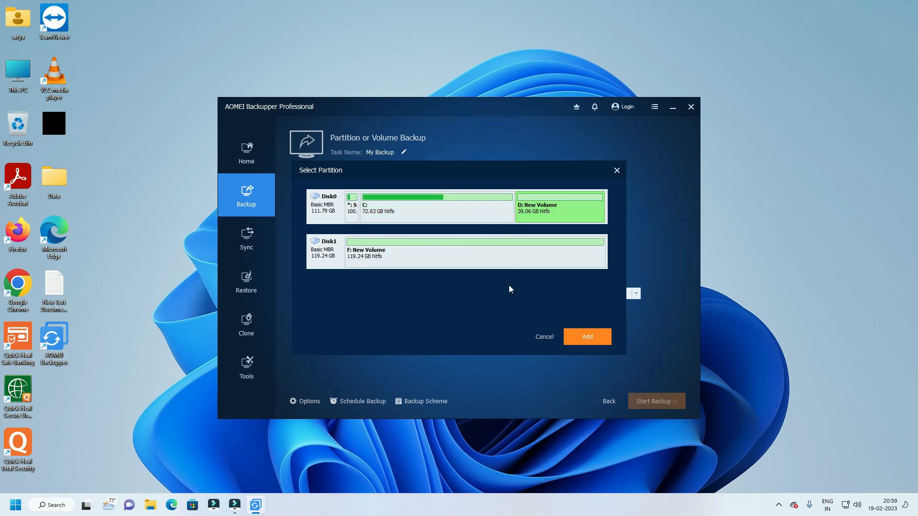
left_click(599, 339)
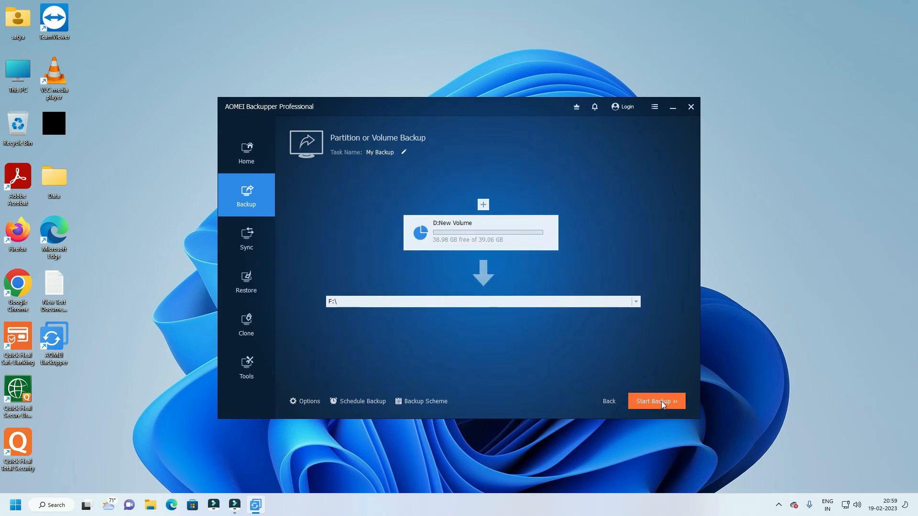
- Examine the partition backup's schedule types, event trigger options and backup scheme settings
left_click(361, 403)
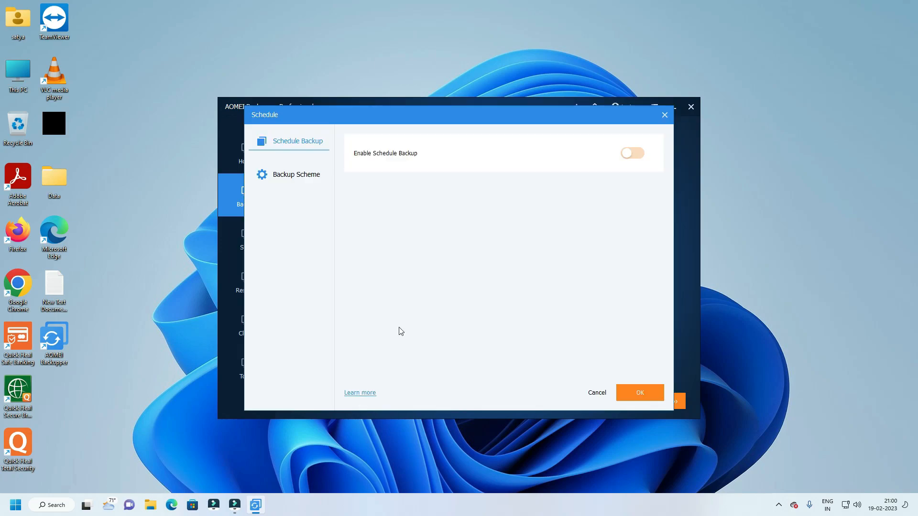
left_click(638, 153)
left_click(437, 179)
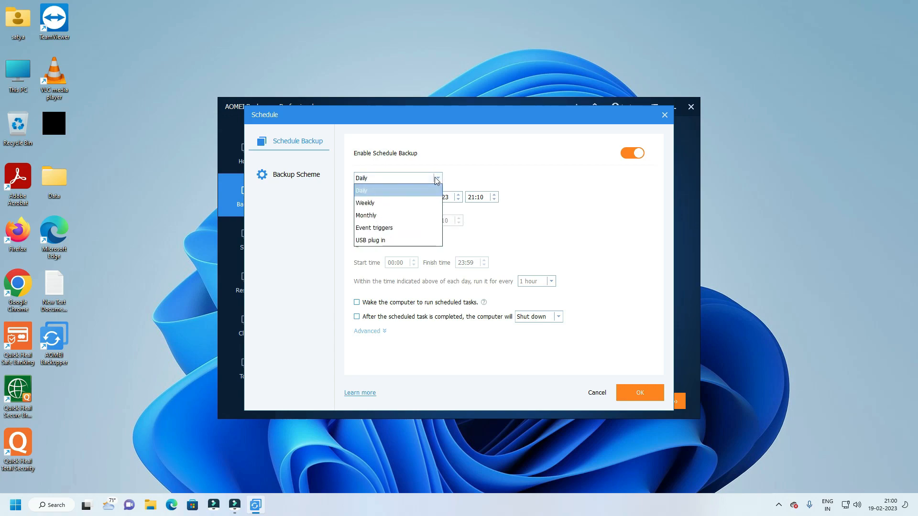
left_click(397, 226)
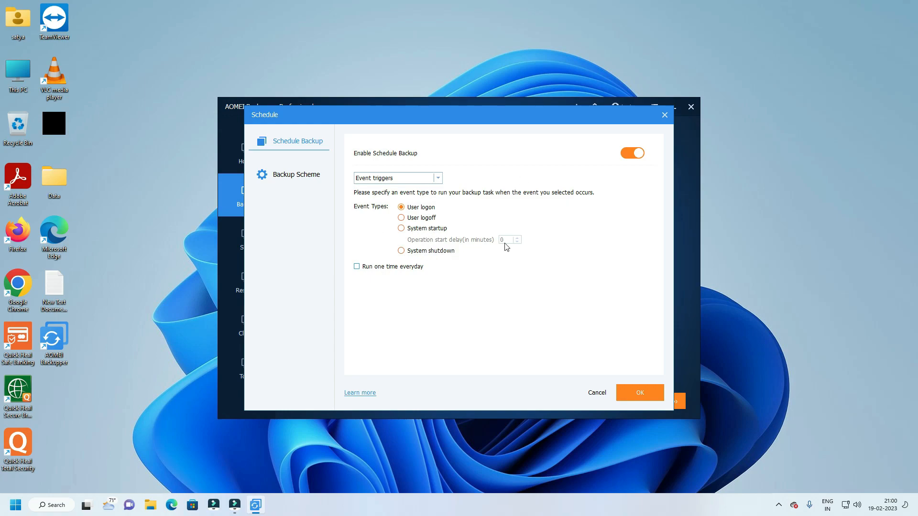
left_click(439, 178)
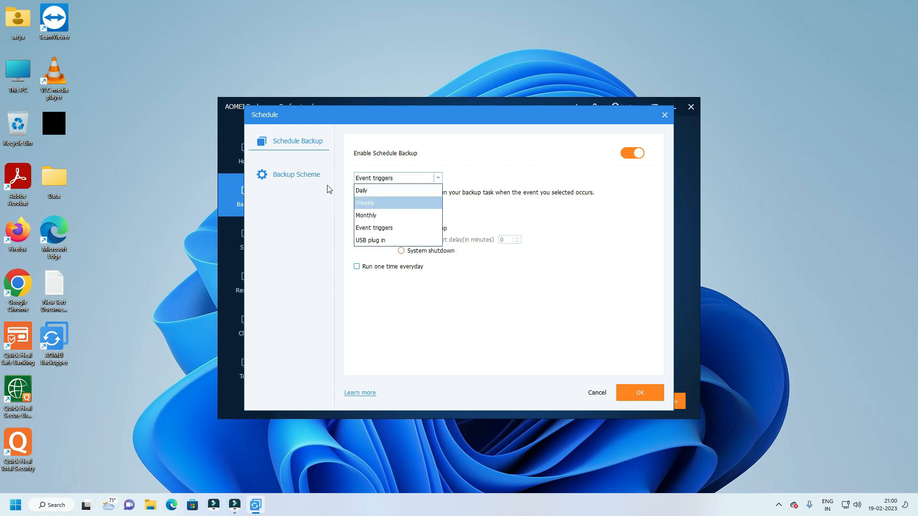
scroll(450, 170, "down", 3)
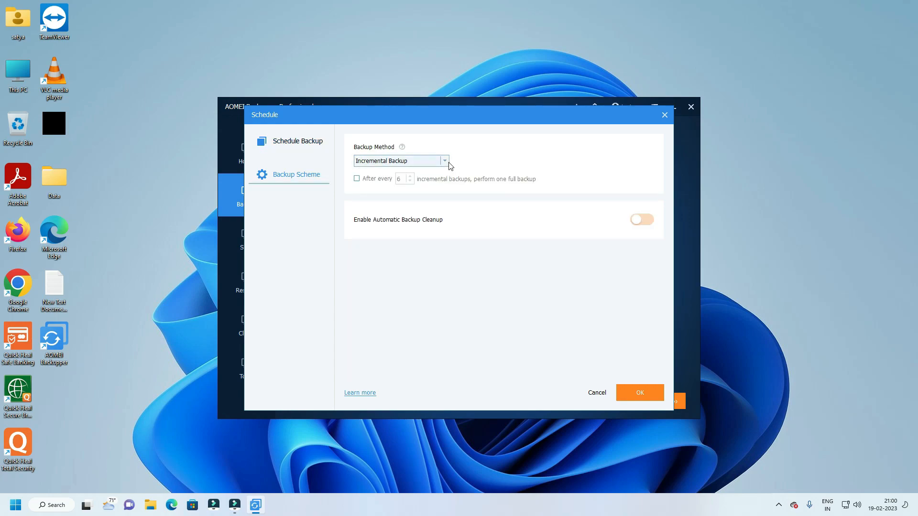
left_click(448, 164)
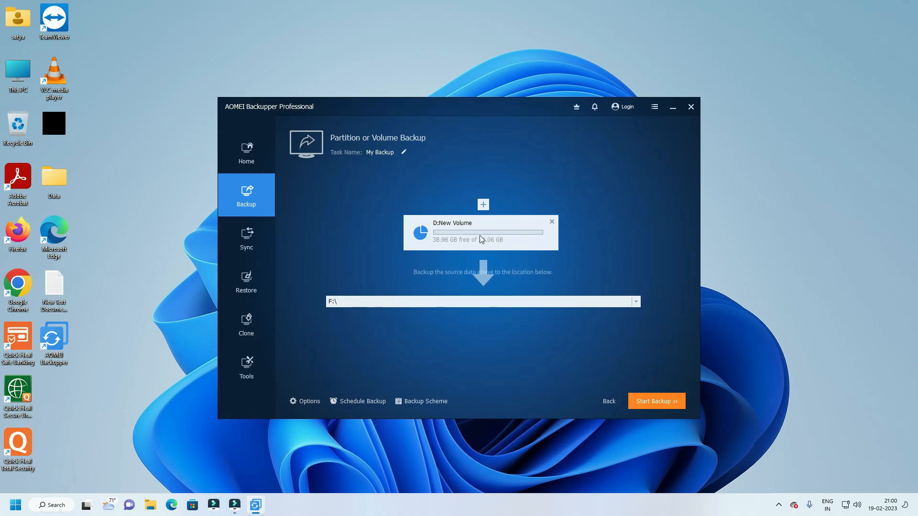
- Run the partition backup to F:\ with the backup integrity check on completion turned on, and finish the operation
left_click(655, 401)
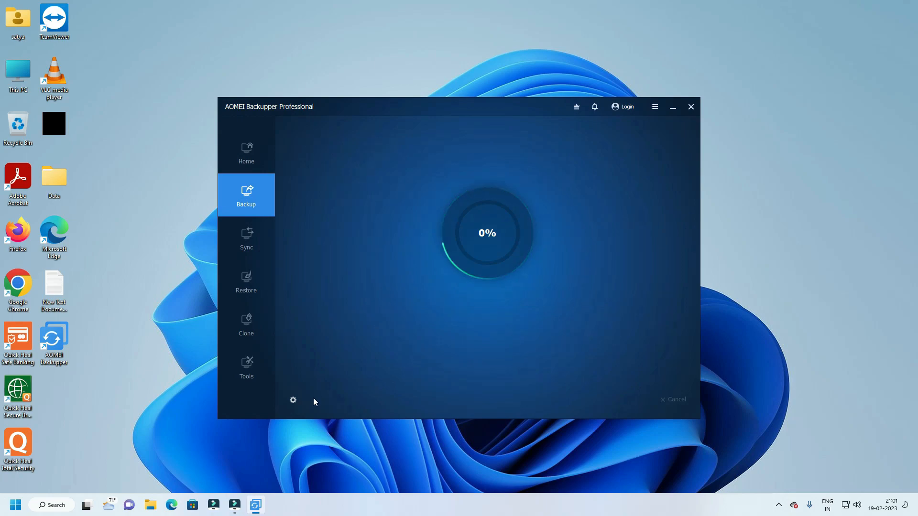
left_click(292, 400)
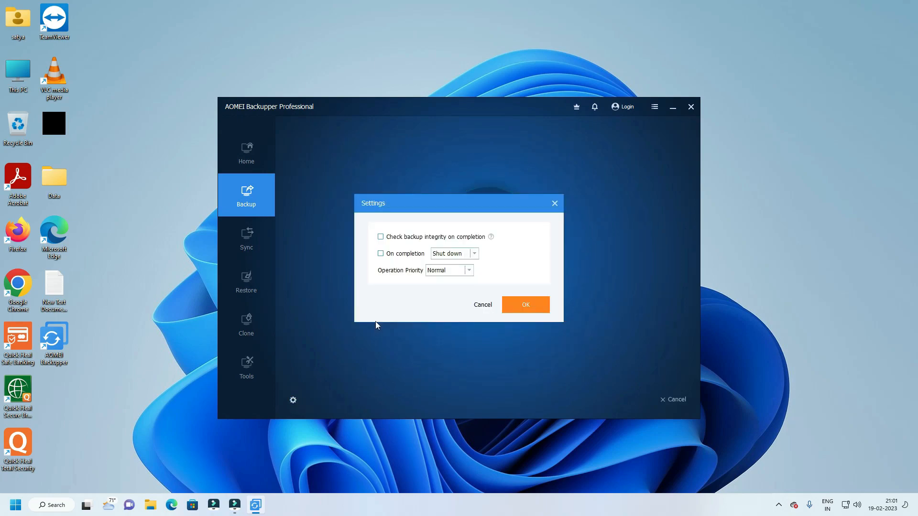
left_click(414, 238)
left_click(521, 304)
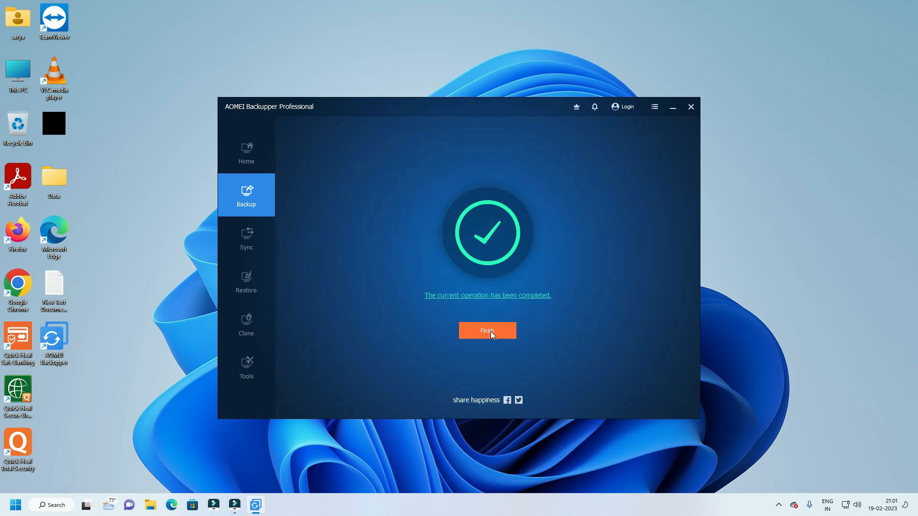
left_click(490, 331)
- Check the My Backup image file in the My Backup folder on drive F: in File Explorer
double_click(18, 75)
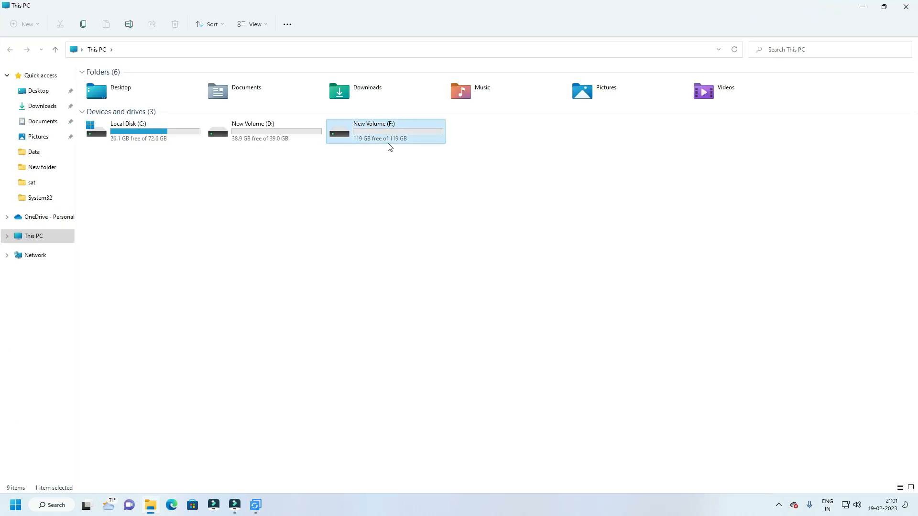
double_click(388, 145)
double_click(108, 91)
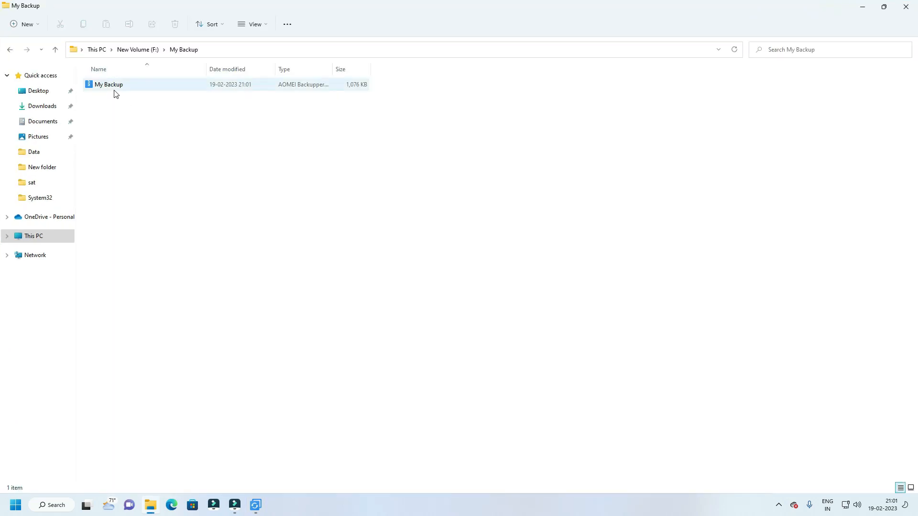
left_click(116, 88)
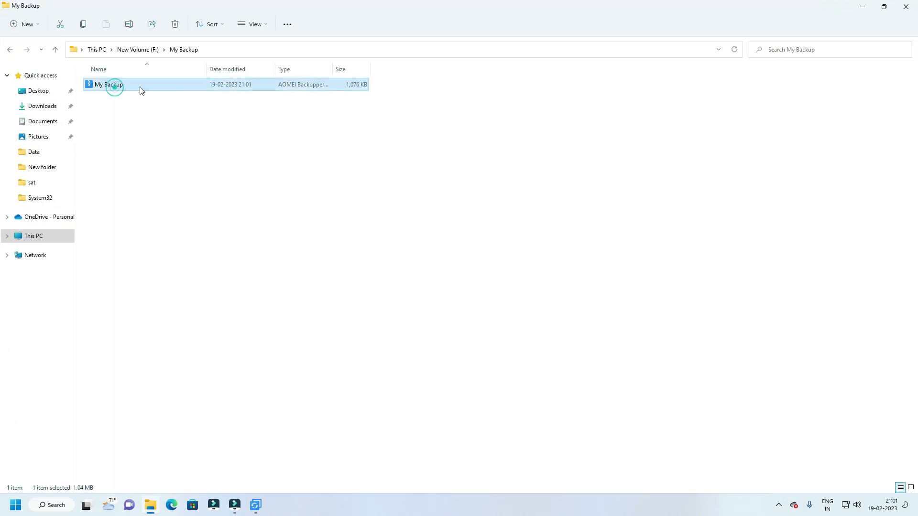
left_click(905, 7)
- Open a new File Backup task and add the Data folder from the Desktop as its source
left_click(248, 202)
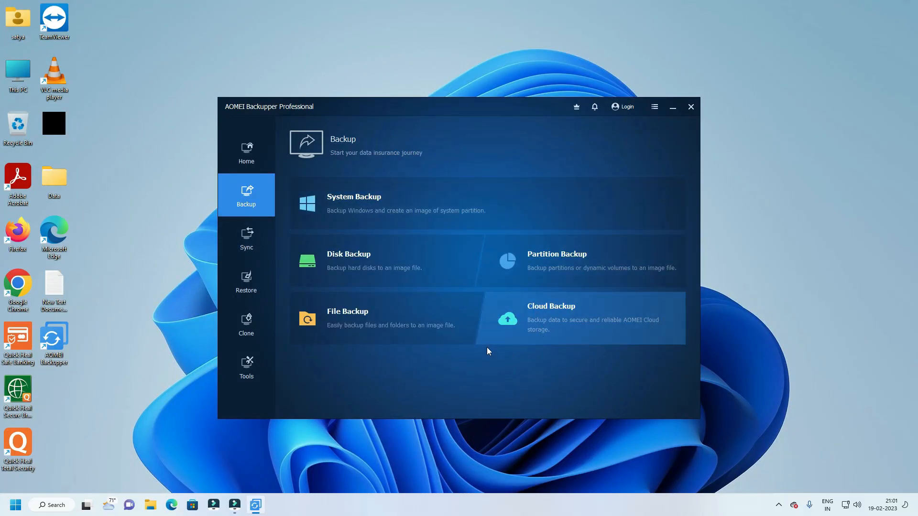
left_click(411, 323)
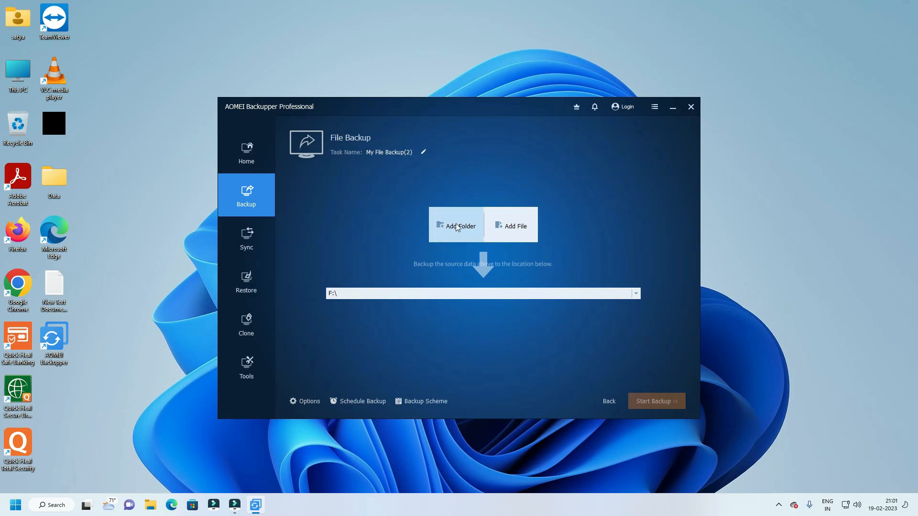
left_click(457, 227)
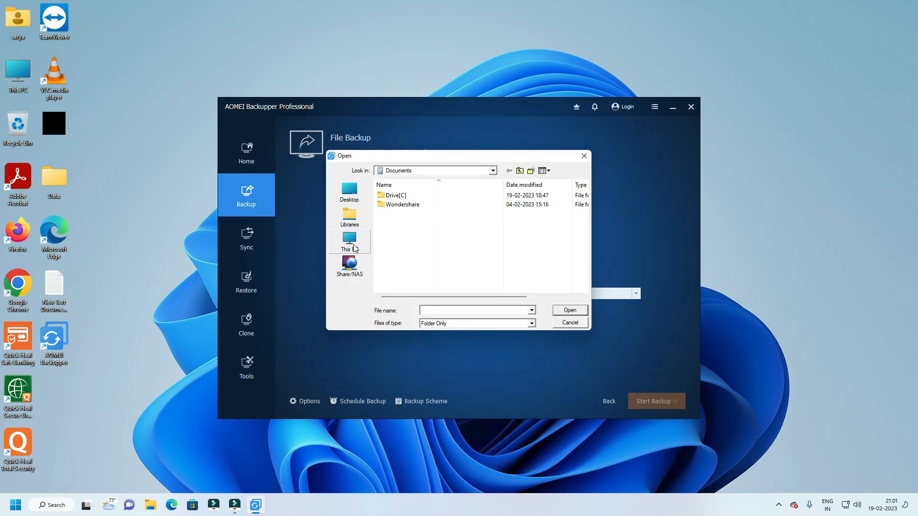
left_click(355, 197)
left_click(414, 269)
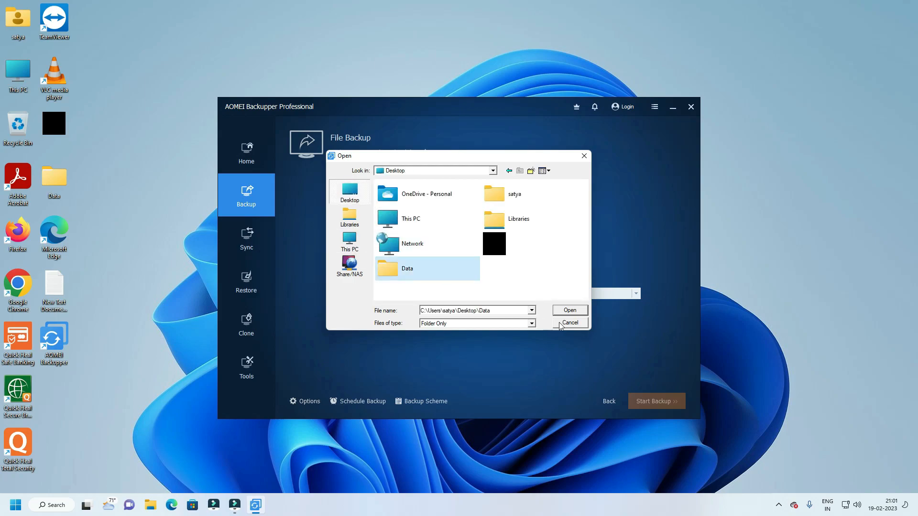
left_click(569, 311)
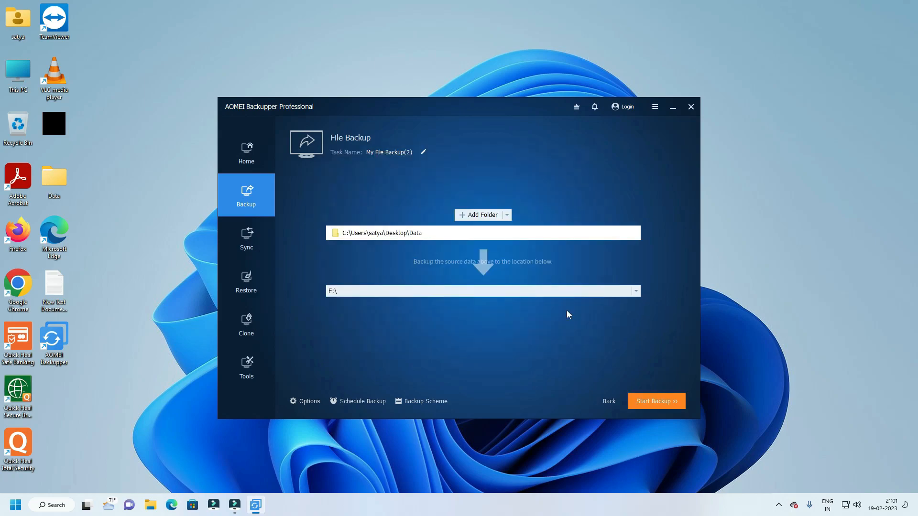
- Set the file backup's destination to a new folder F:\Backup and run the backup
left_click(636, 292)
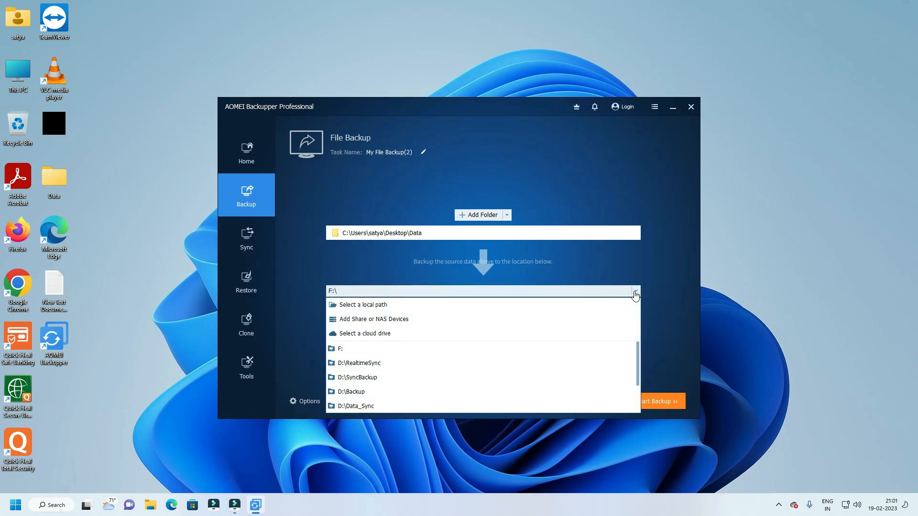
left_click(398, 309)
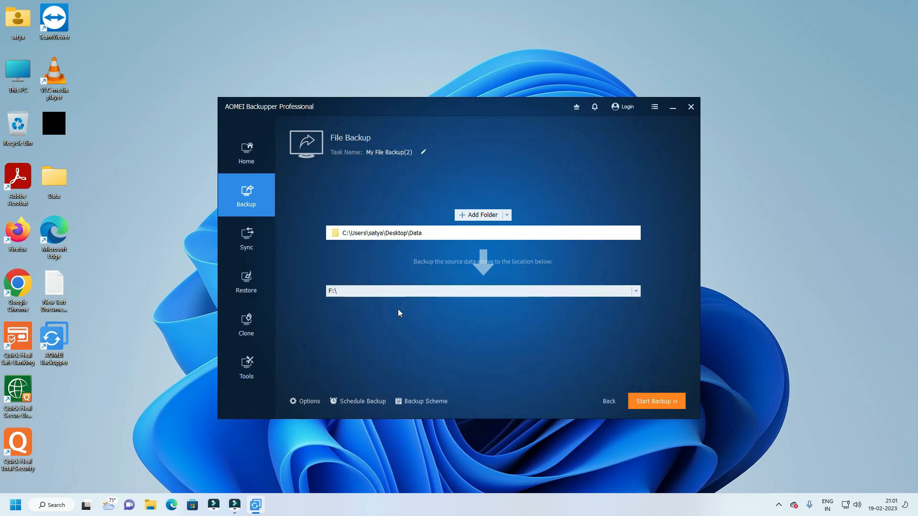
key("super+e")
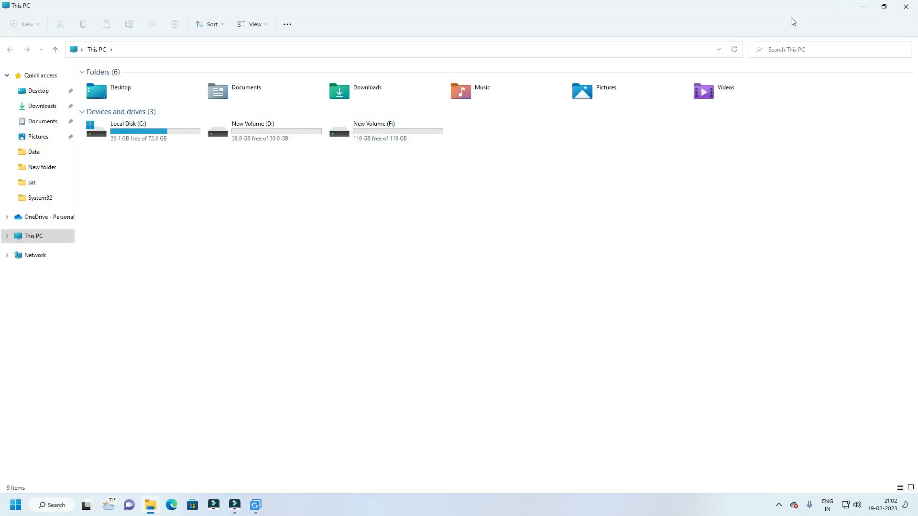
left_click(906, 7)
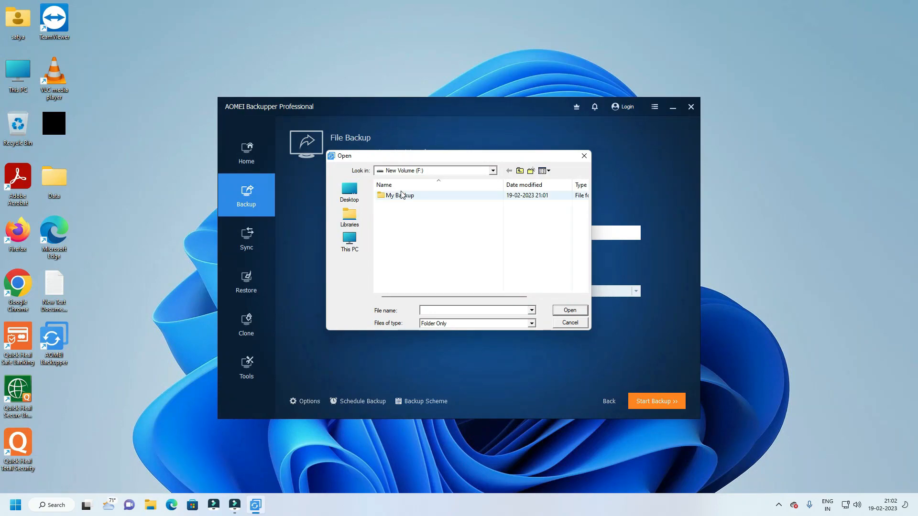
right_click(402, 221)
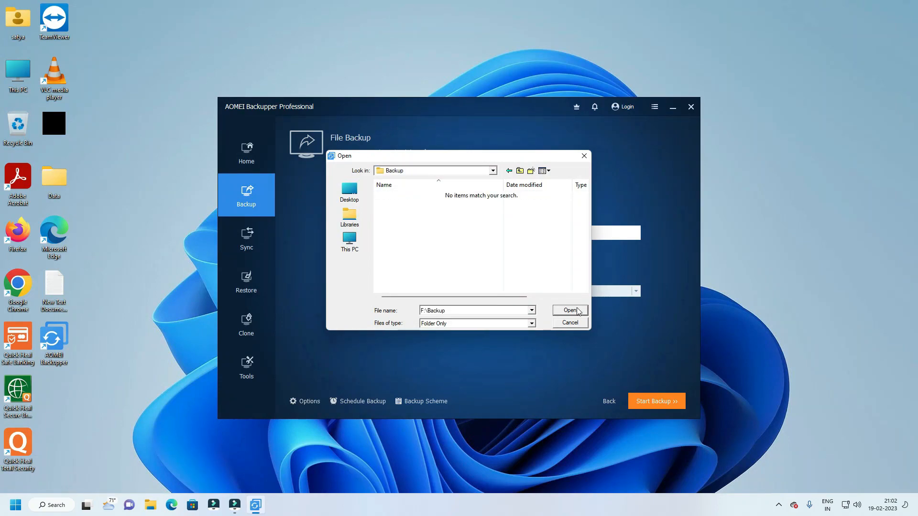
left_click(573, 309)
left_click(660, 401)
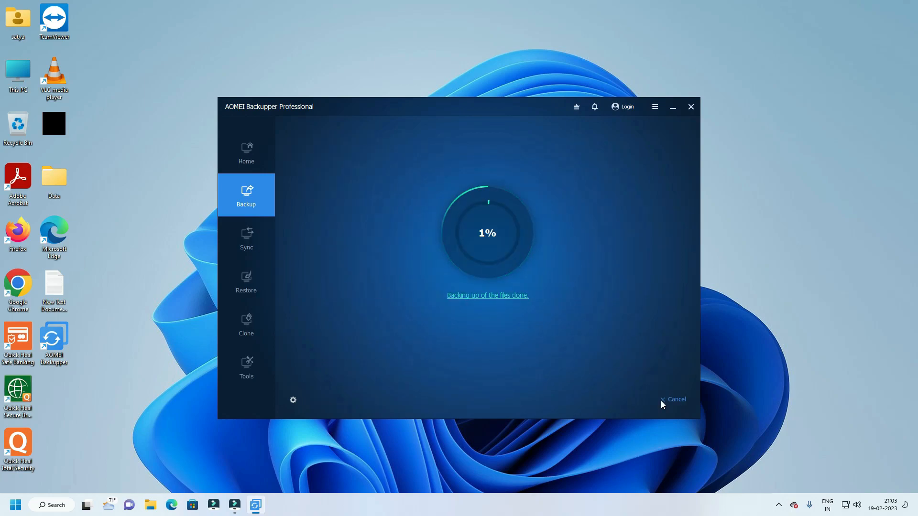
left_click(661, 403)
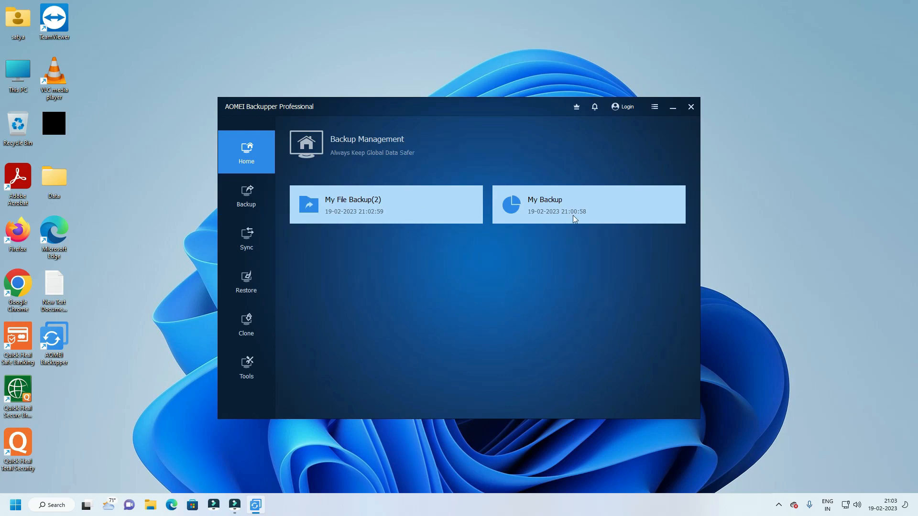
- Examine the schedule types and backup methods in the schedule settings of the My File Backup(2) task, and leave the settings
mouse_move(440, 205)
left_click(473, 208)
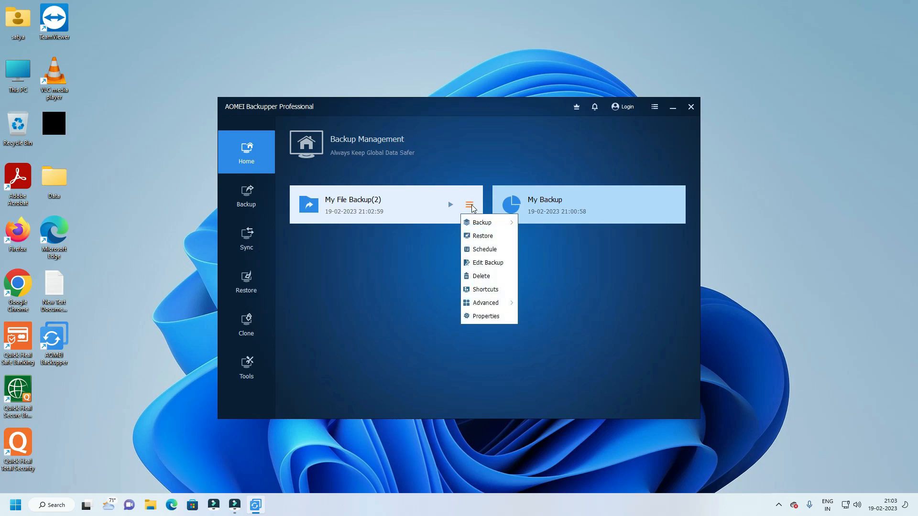
left_click(487, 249)
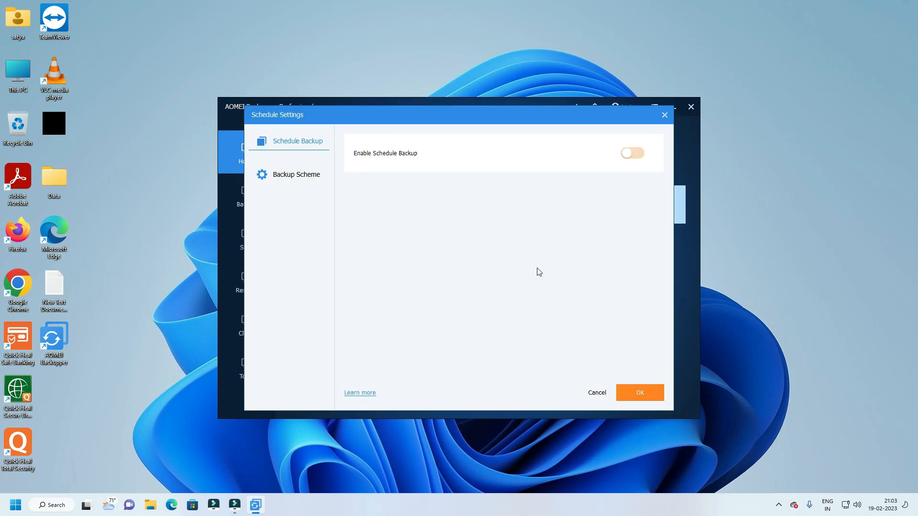
left_click(632, 153)
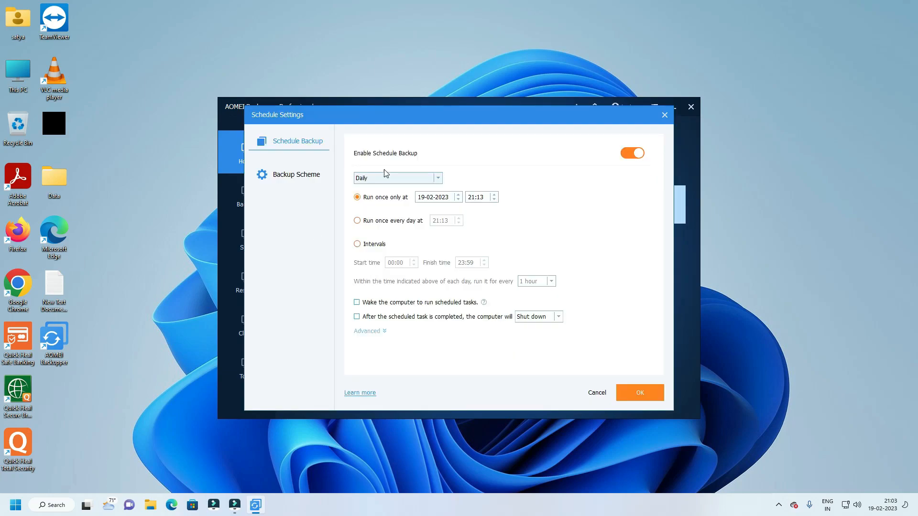
left_click(438, 179)
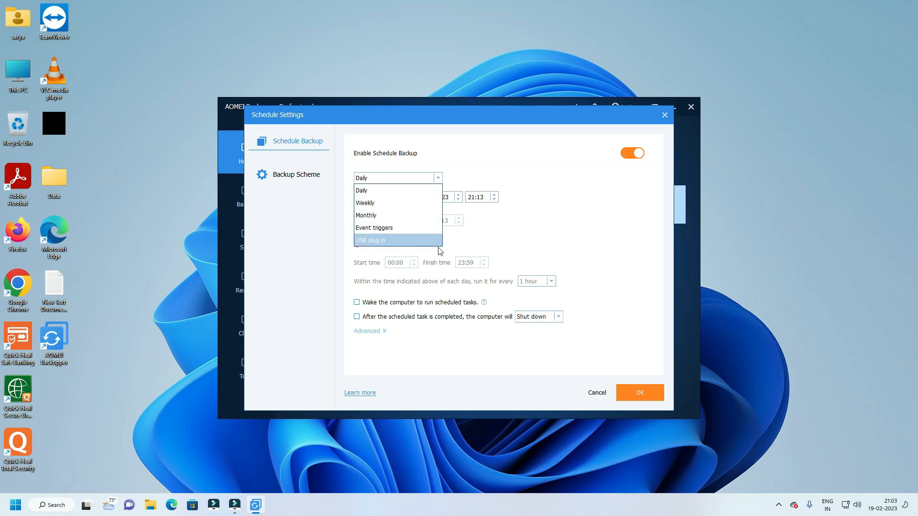
left_click(525, 262)
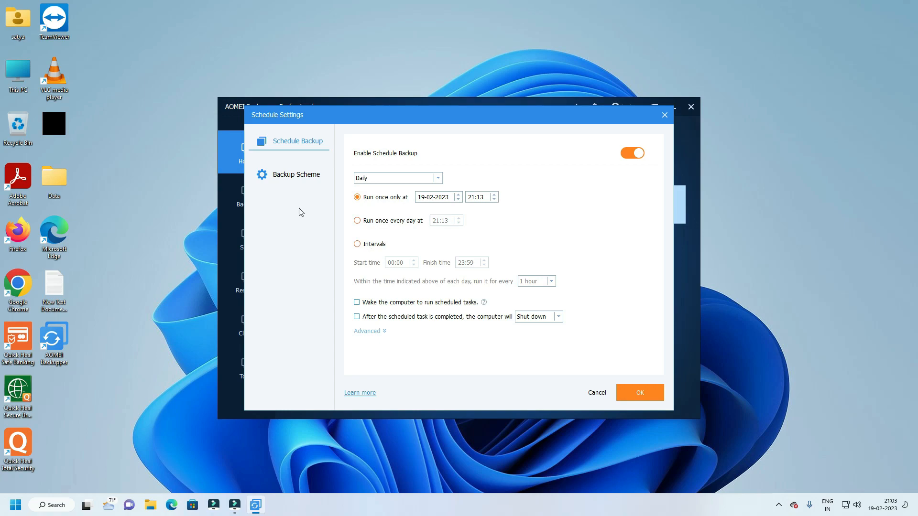
left_click(296, 174)
left_click(448, 164)
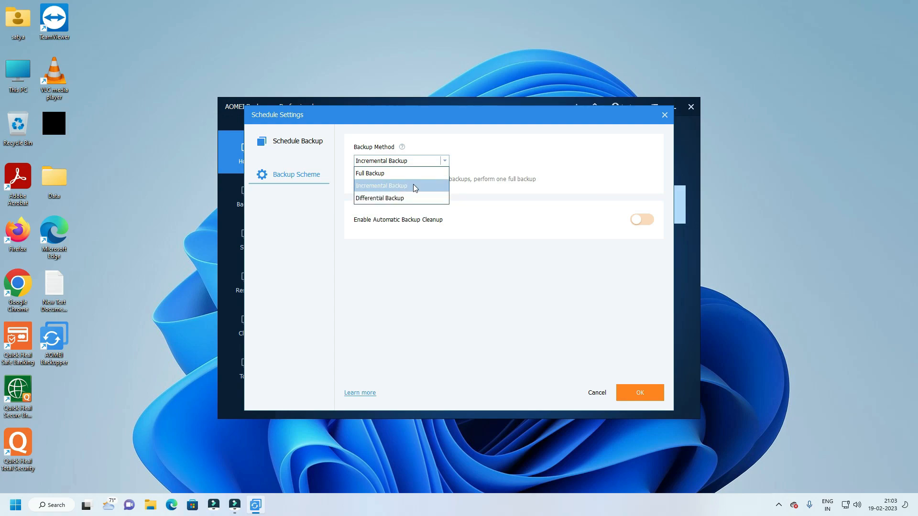
key("Escape")
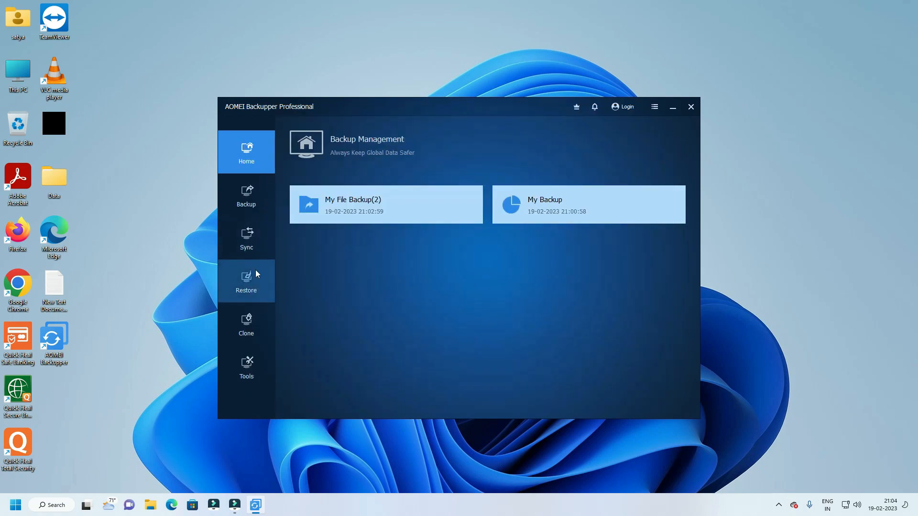
- Open a new Basic Sync task and add the Data folder from the Desktop as its source
left_click(246, 193)
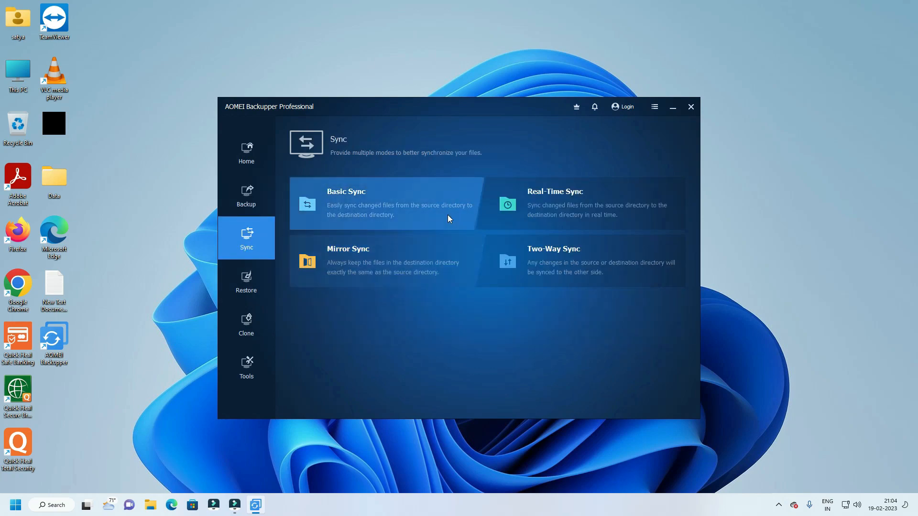
left_click(435, 211)
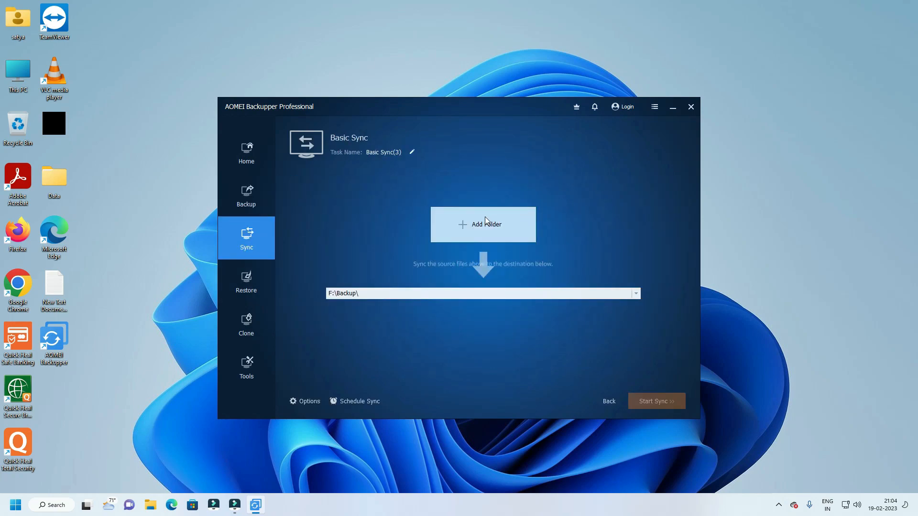
left_click(486, 226)
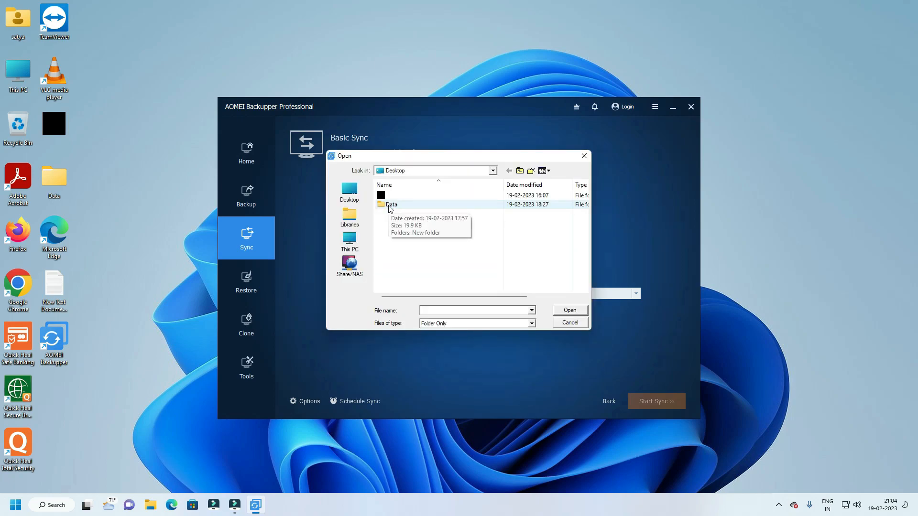
left_click(390, 204)
left_click(571, 311)
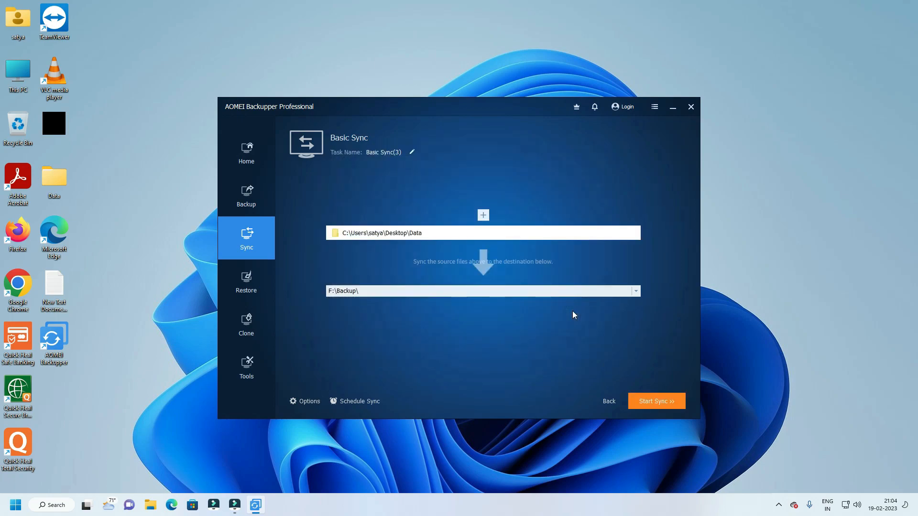
- Create a new folder named BasicSync on drive F: and set it as the basic sync's destination
left_click(635, 291)
key("BackSpace")
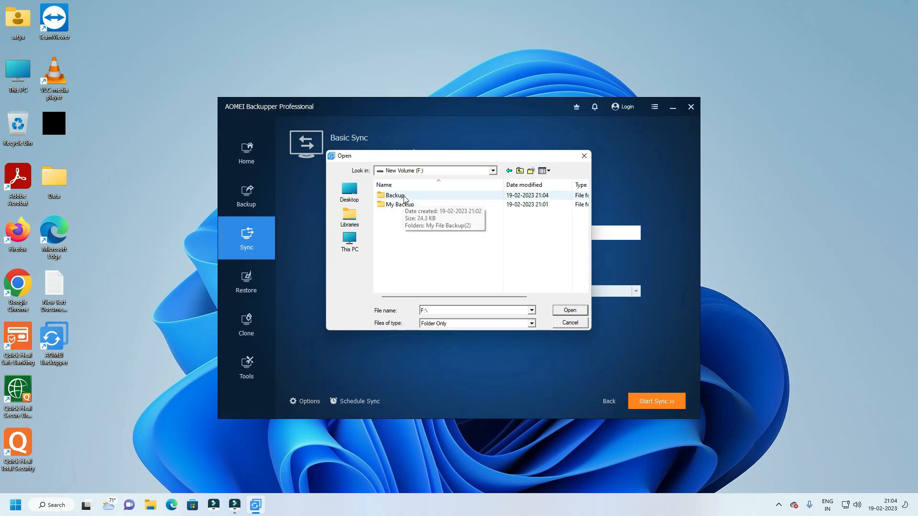
double_click(404, 196)
left_click(519, 171)
right_click(401, 241)
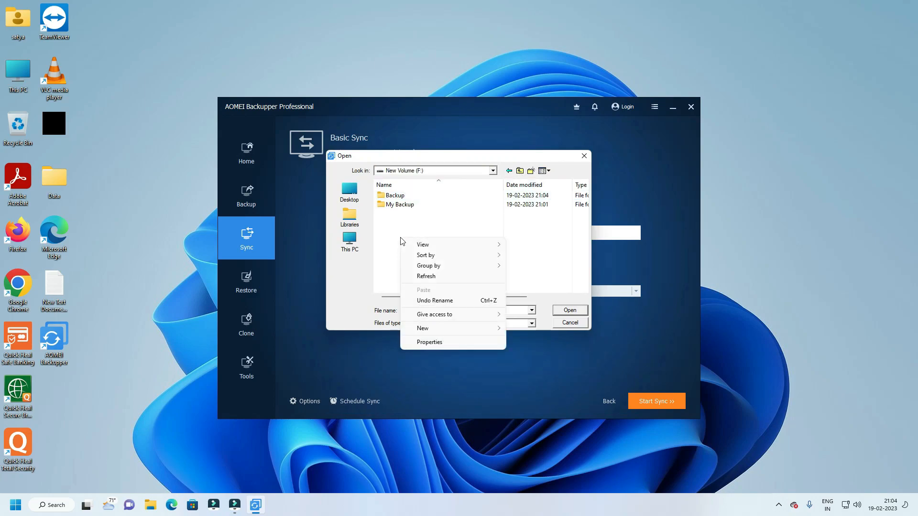
left_click(525, 329)
type("BasicSync")
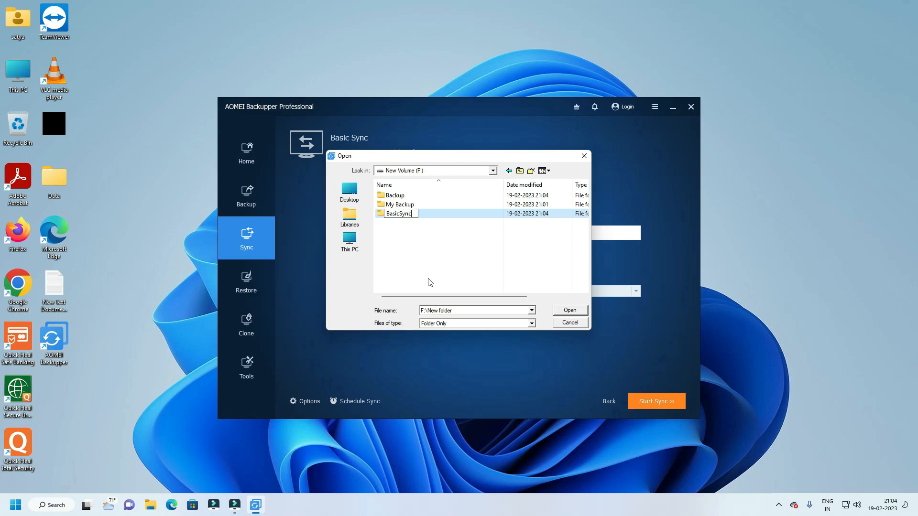
key("Return")
double_click(400, 213)
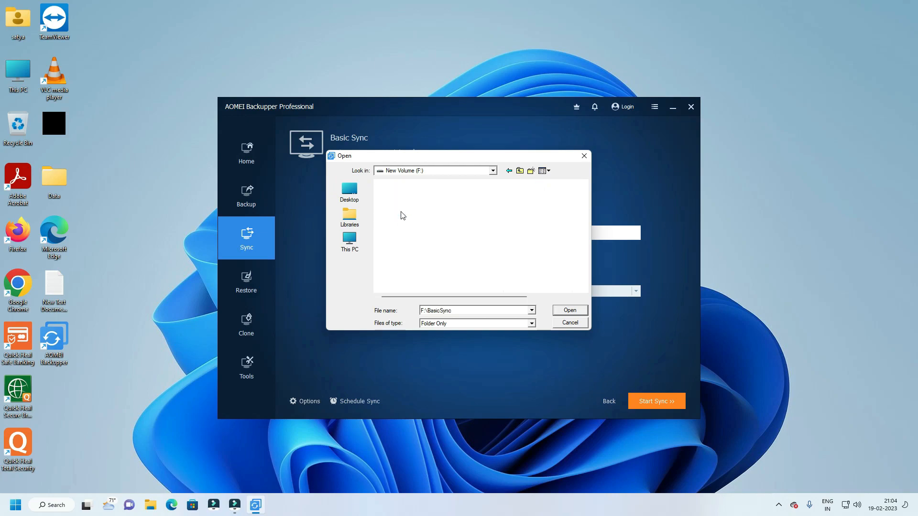
left_click(568, 310)
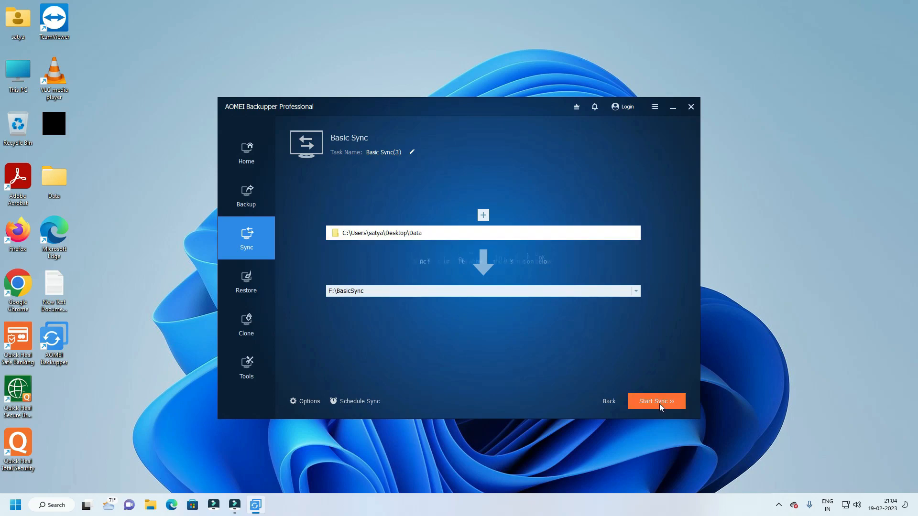
- Look over the basic sync's schedule and advanced settings, and run the sync to completion
left_click(336, 403)
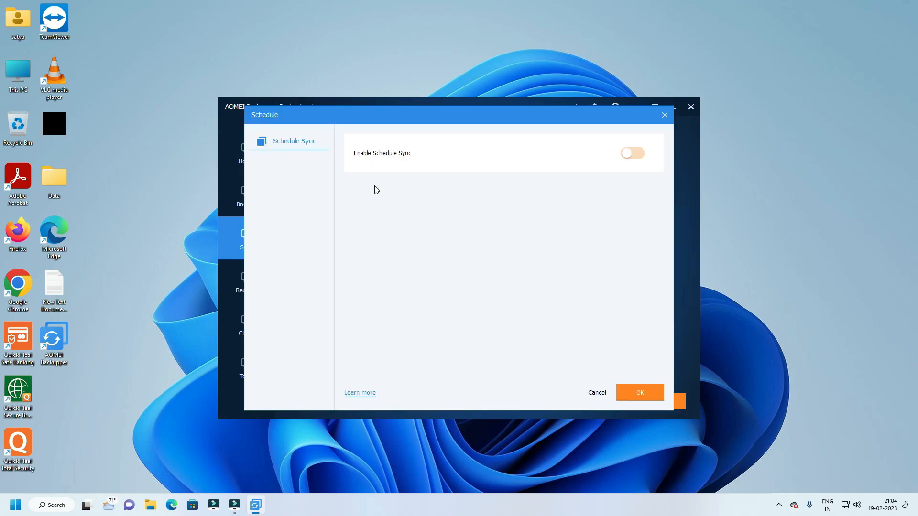
left_click(630, 153)
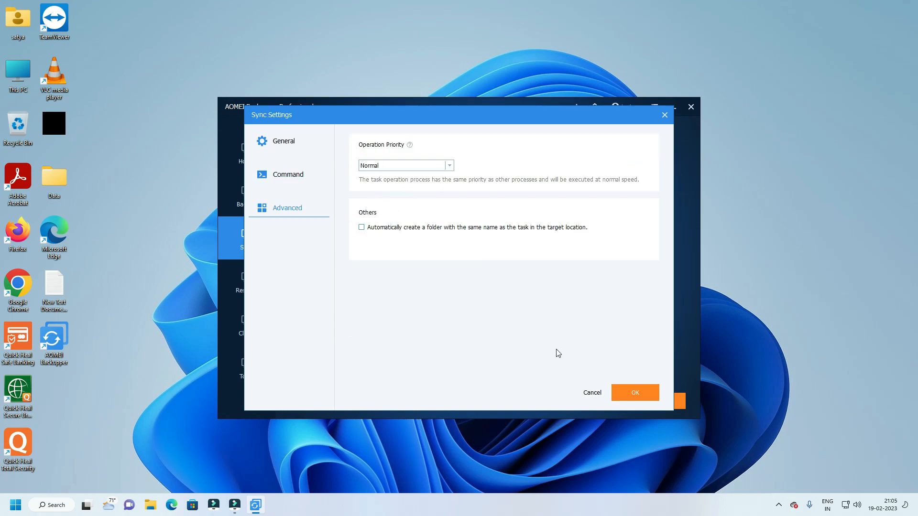
left_click(657, 399)
left_click(658, 401)
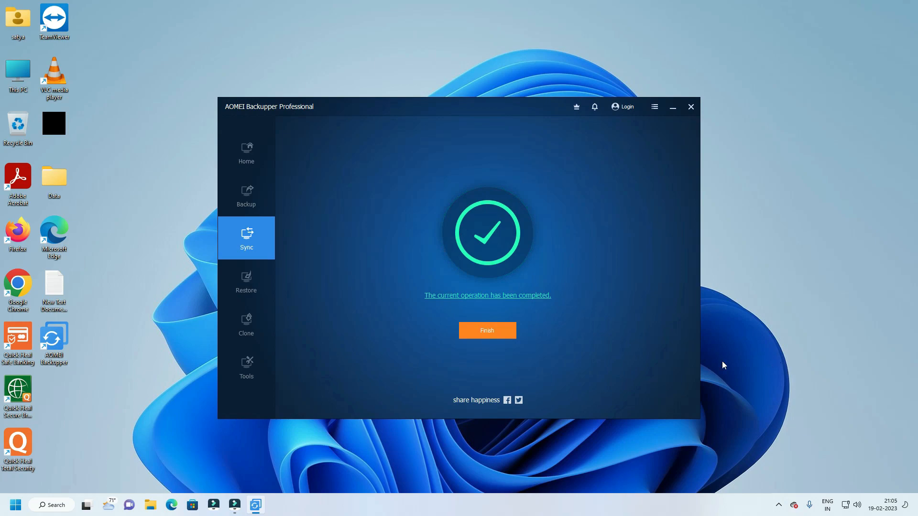
left_click(500, 331)
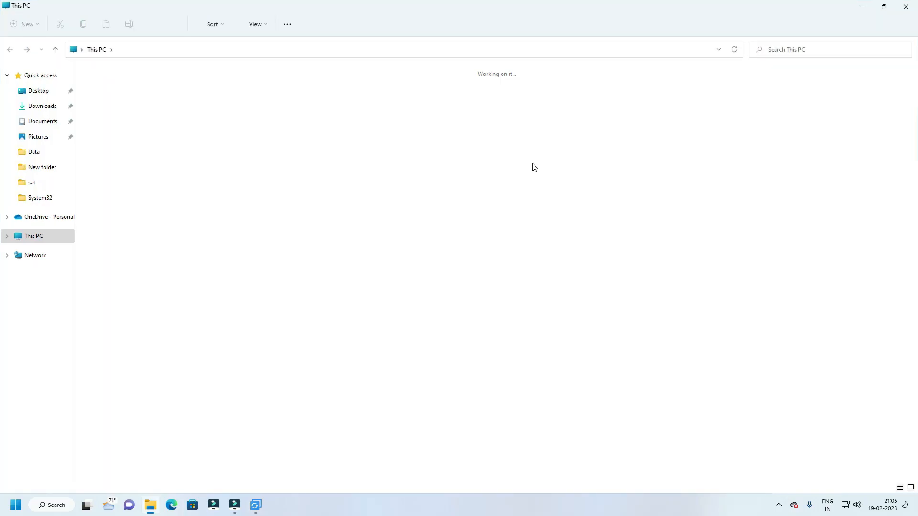
- Check the synced Data folder inside BasicSync on drive F: in File Explorer, and close the window
left_click(369, 138)
double_click(369, 138)
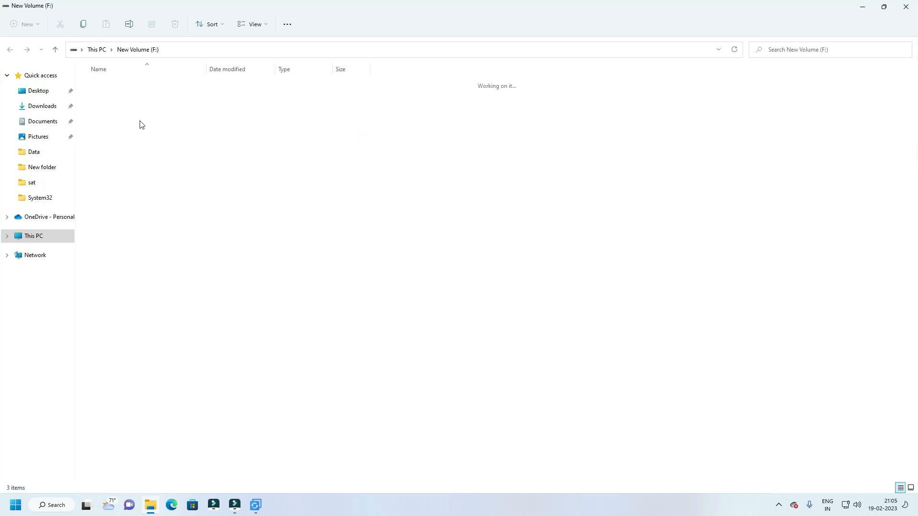
double_click(108, 101)
double_click(112, 101)
double_click(115, 87)
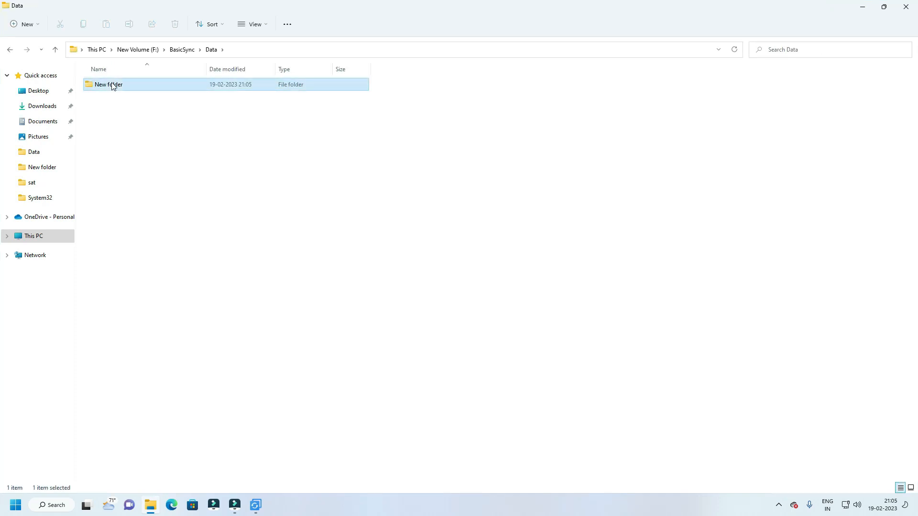
left_click(913, 12)
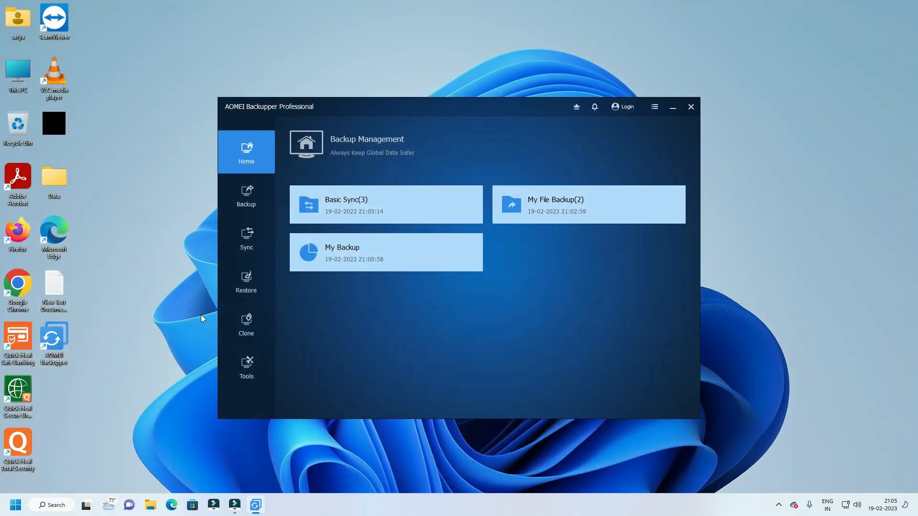
- Open a new Real-Time Sync task and add the New folder inside the Desktop's Data folder as its source
left_click(242, 240)
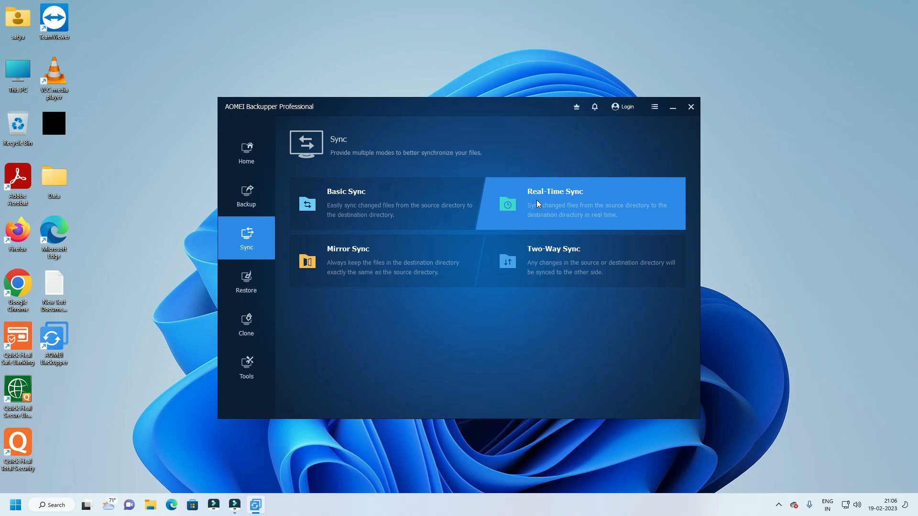
left_click(537, 201)
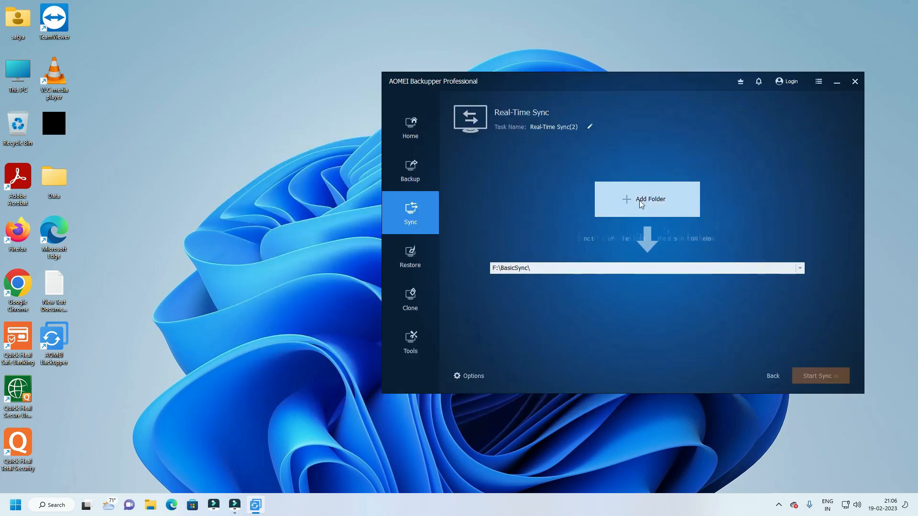
left_click(640, 200)
double_click(566, 183)
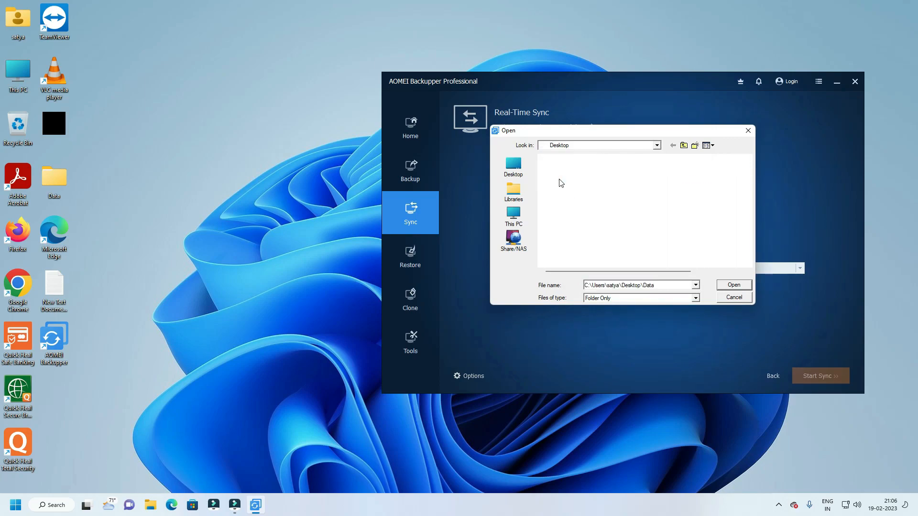
double_click(568, 171)
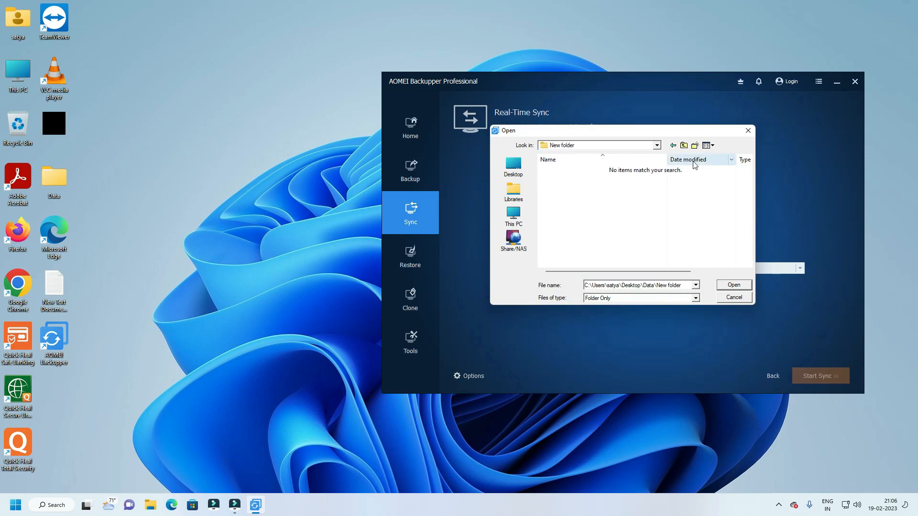
left_click(732, 285)
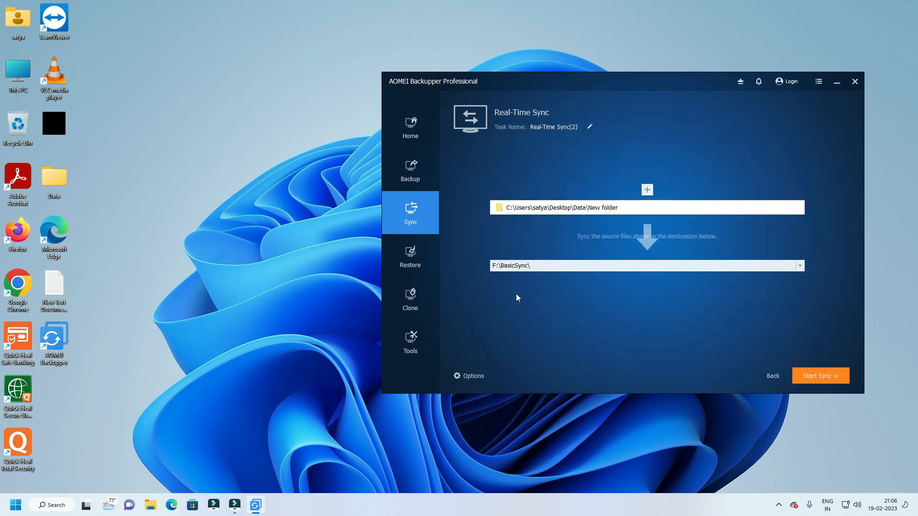
- Set the real-time sync's destination to a new folder F:\RealtimeSync and run the sync
left_click(573, 267)
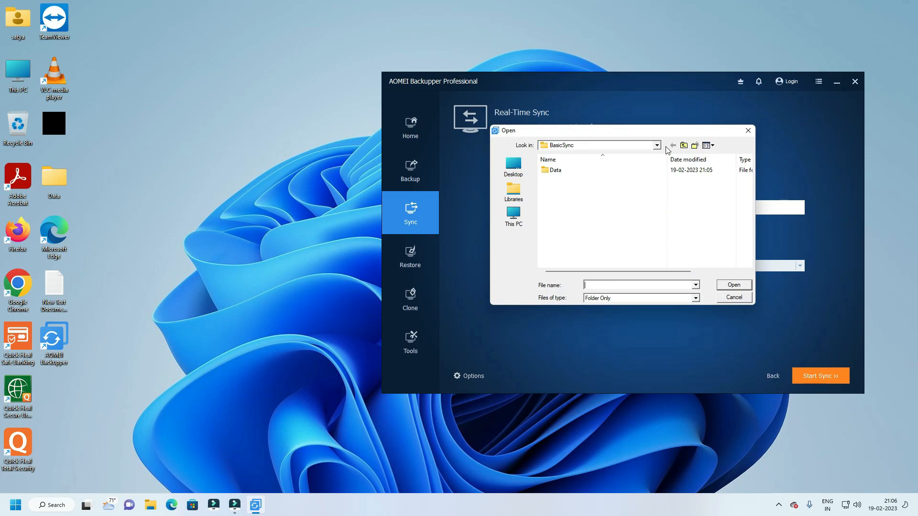
left_click(683, 146)
right_click(570, 212)
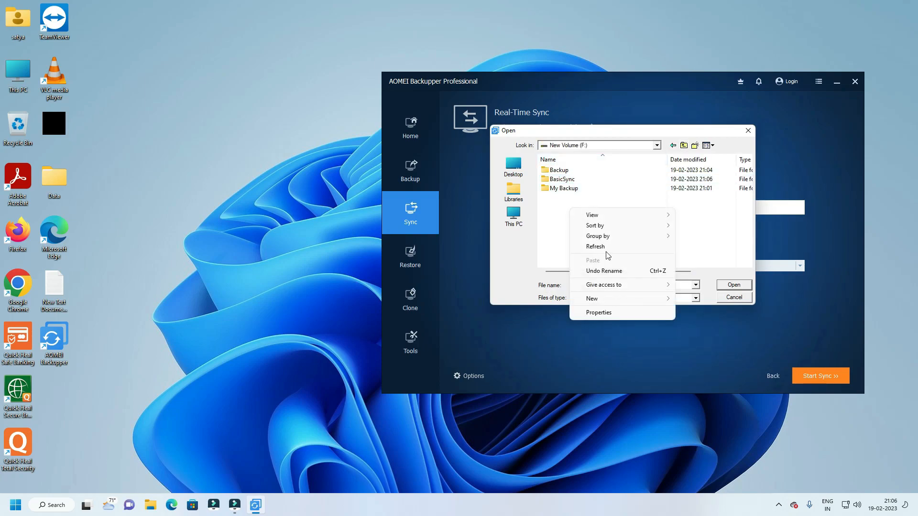
mouse_move(618, 299)
left_click(695, 300)
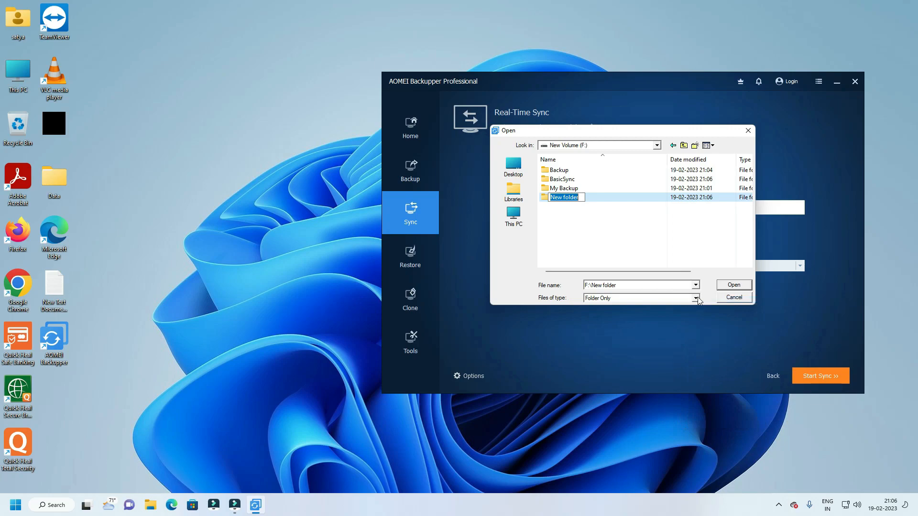
type("RealtimeSync")
key("Return")
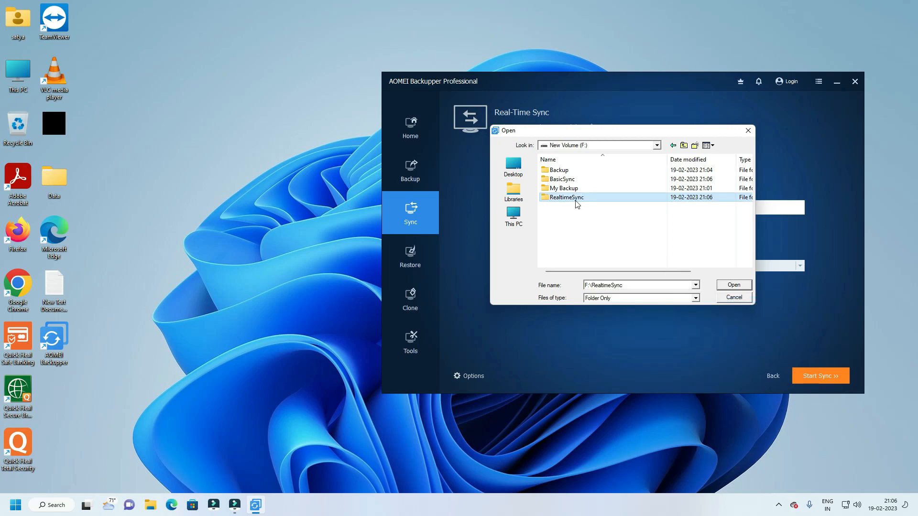
double_click(577, 198)
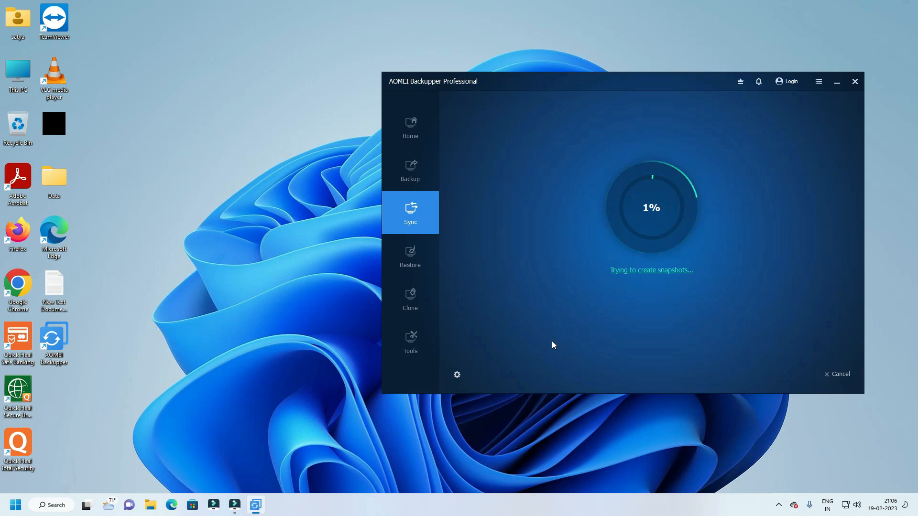
key("Return")
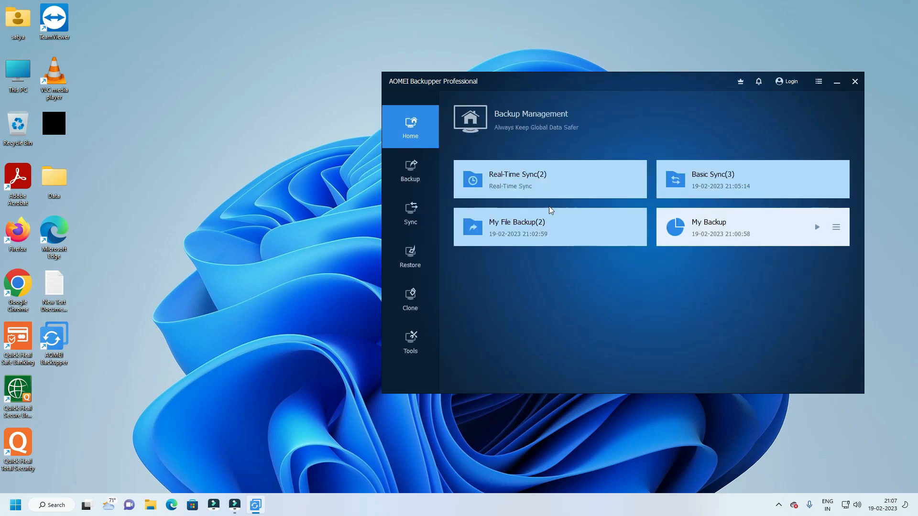
- Start the Real-Time Sync(2) task and view the contents of the New folder inside Data on the Desktop
mouse_move(581, 180)
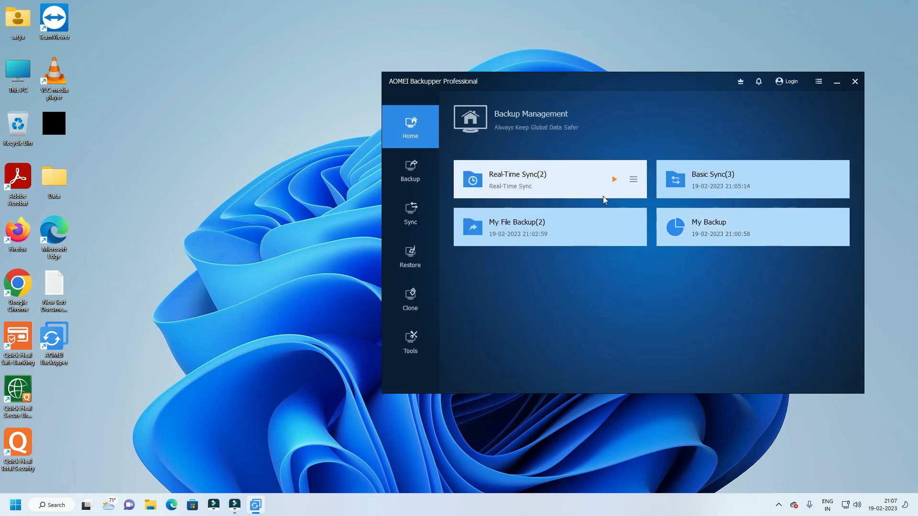
left_click(614, 179)
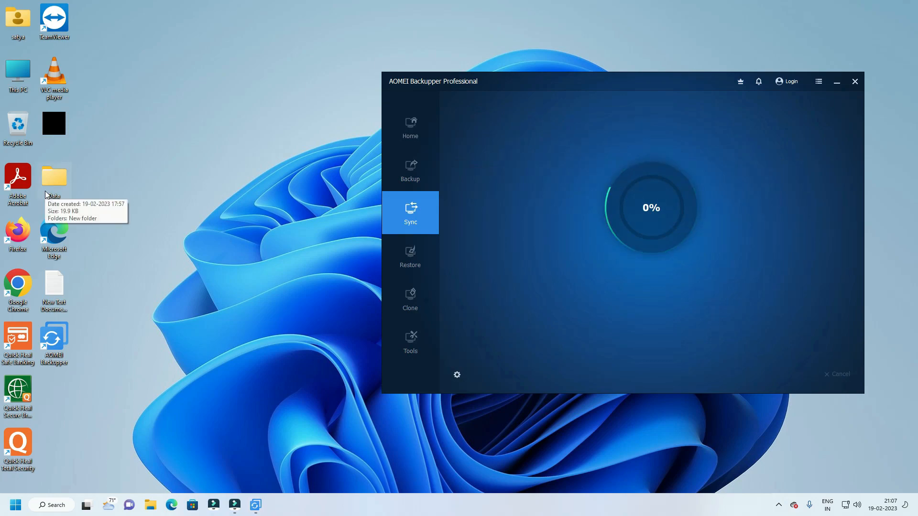
double_click(55, 182)
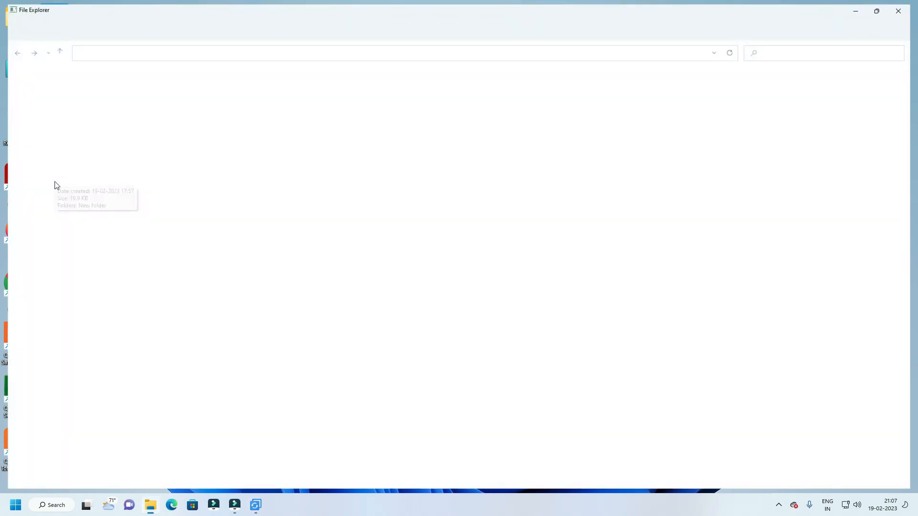
double_click(109, 84)
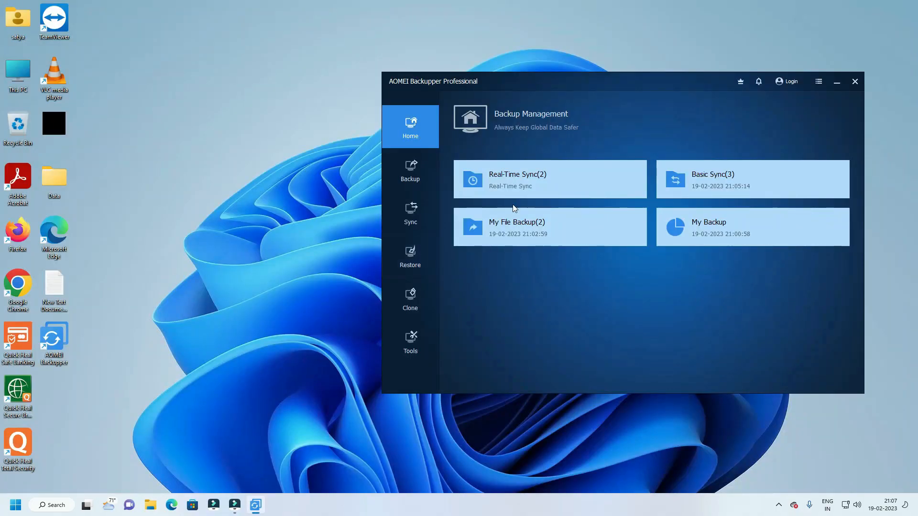
- Open the New folder inside Data in a non-maximized window and create a new Microsoft Excel Worksheet there
mouse_move(548, 186)
double_click(54, 182)
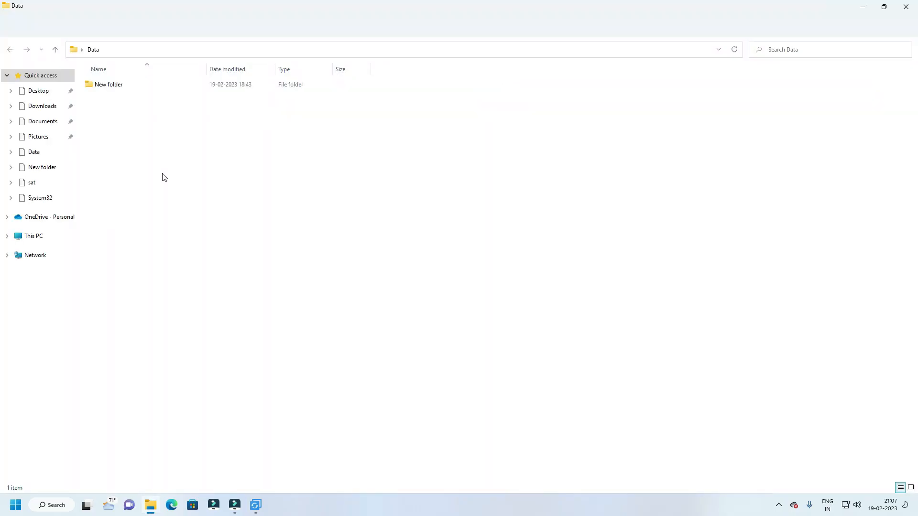
double_click(116, 85)
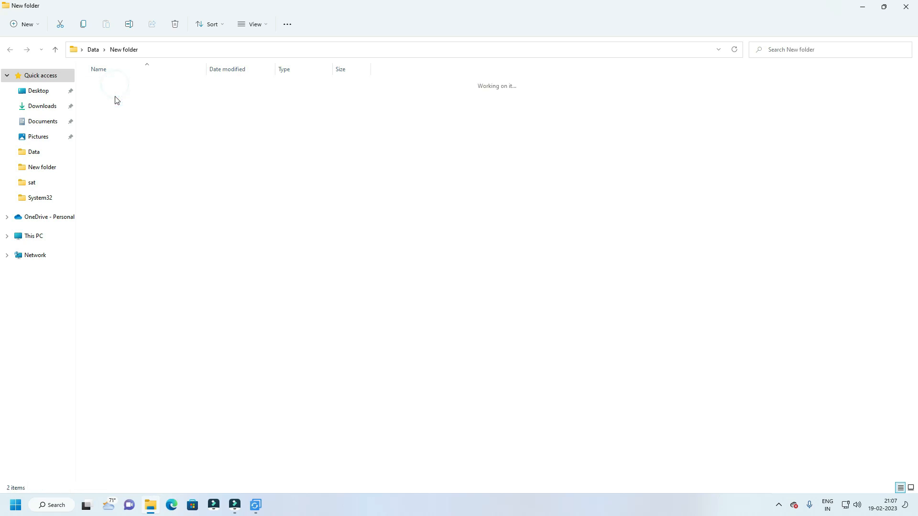
double_click(352, 8)
right_click(491, 214)
mouse_move(516, 288)
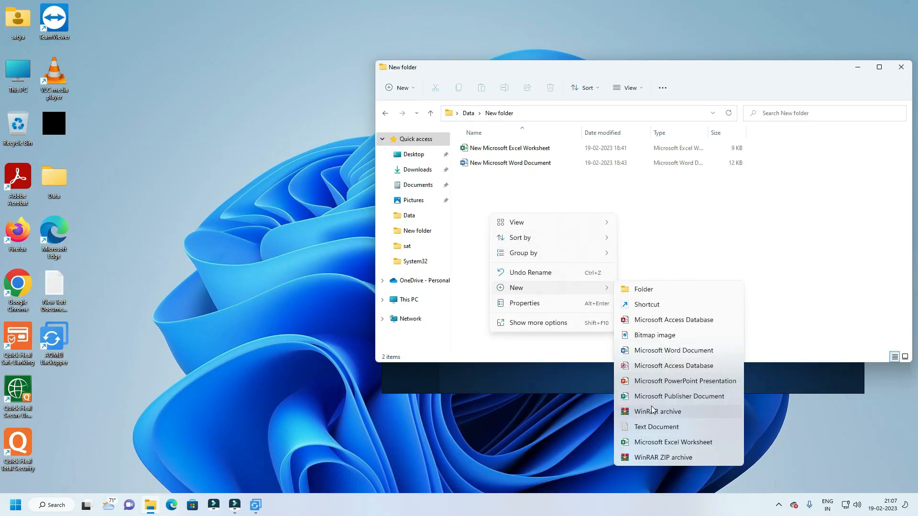
left_click(644, 424)
left_click(574, 238)
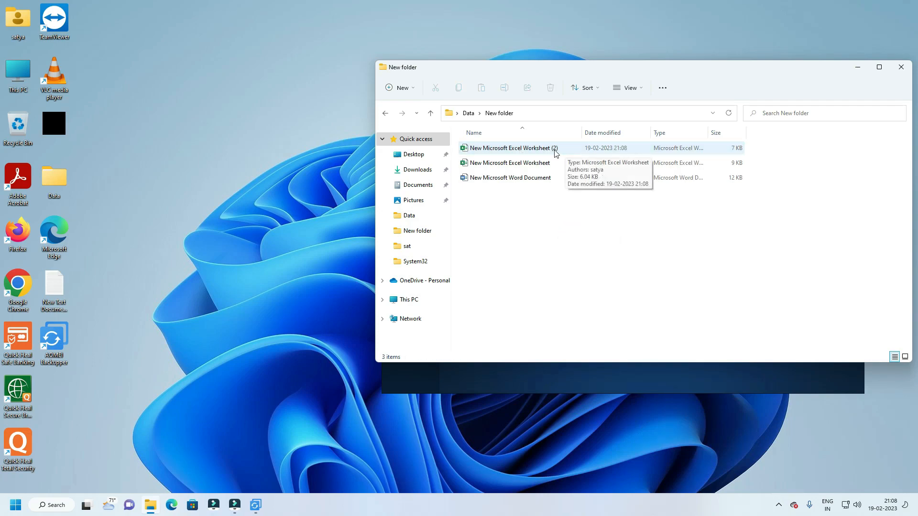
- Open F:\RealtimeSync\New folder and check that the newly created Excel worksheet has been synced there
left_click(308, 120)
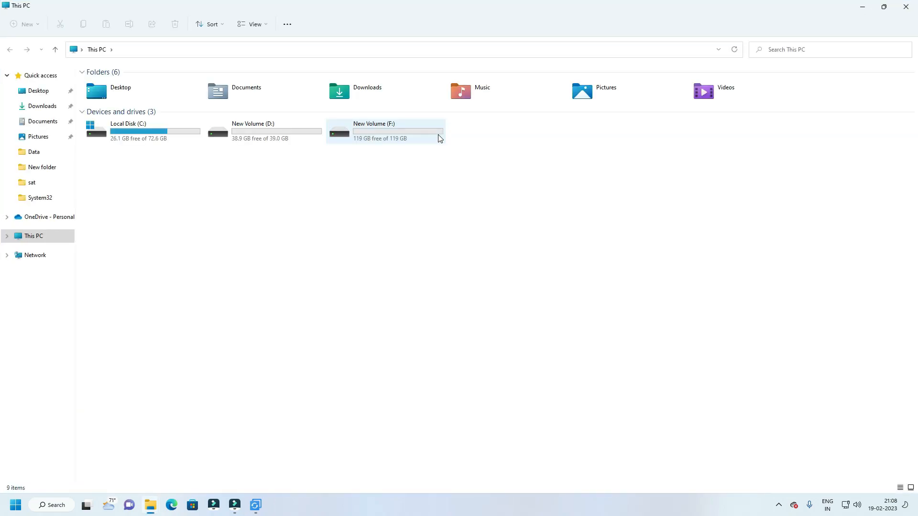
double_click(403, 142)
double_click(113, 130)
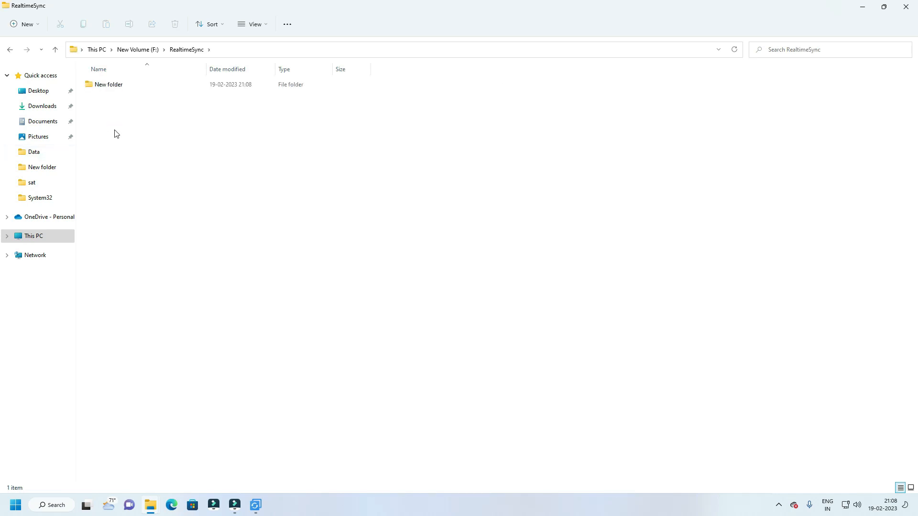
double_click(116, 88)
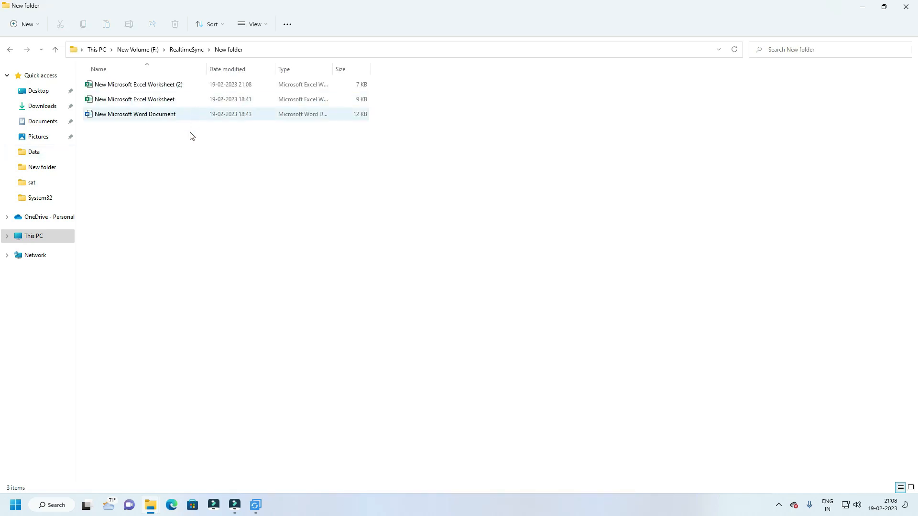
left_click(153, 84)
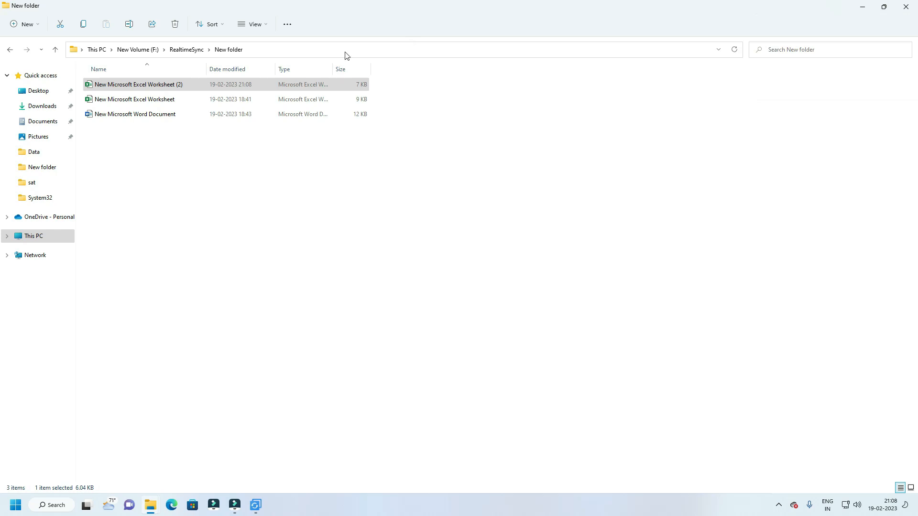
left_click(314, 55)
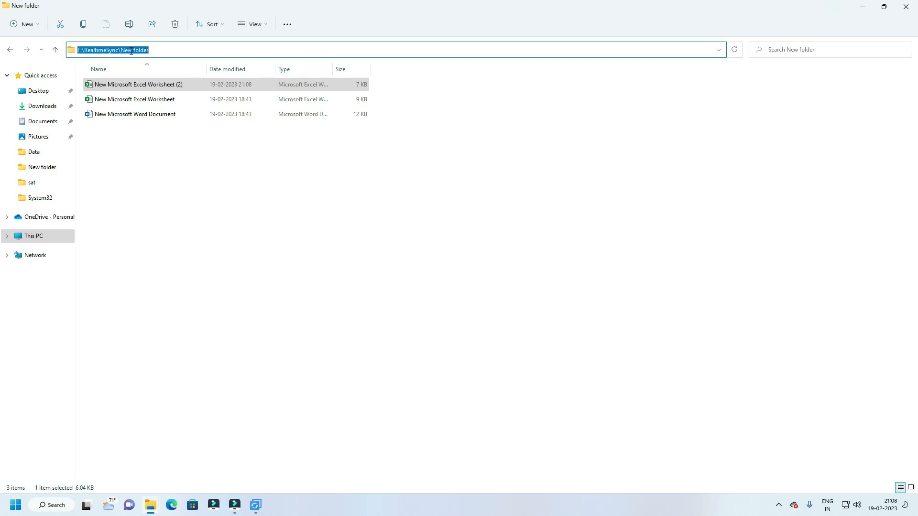
- Bring up the Data\New folder window over the RealtimeSync copy to compare the files in both
left_click(152, 506)
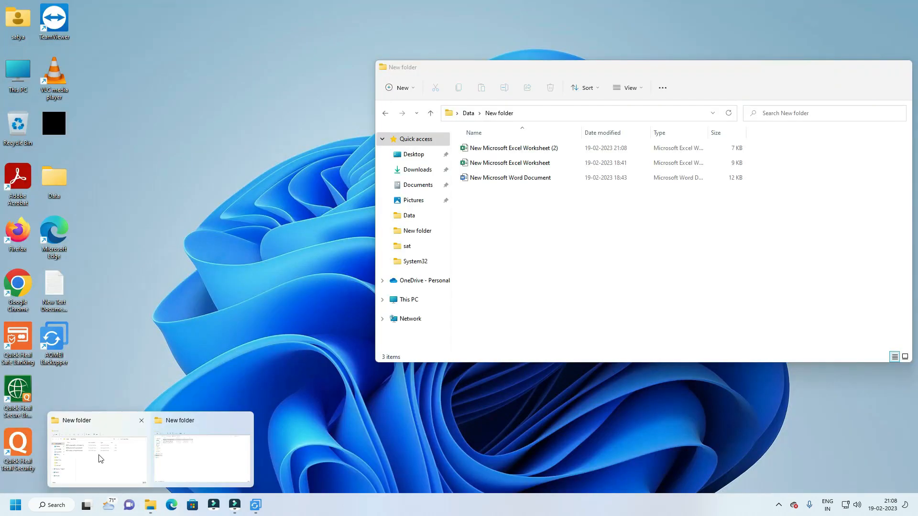
left_click(100, 459)
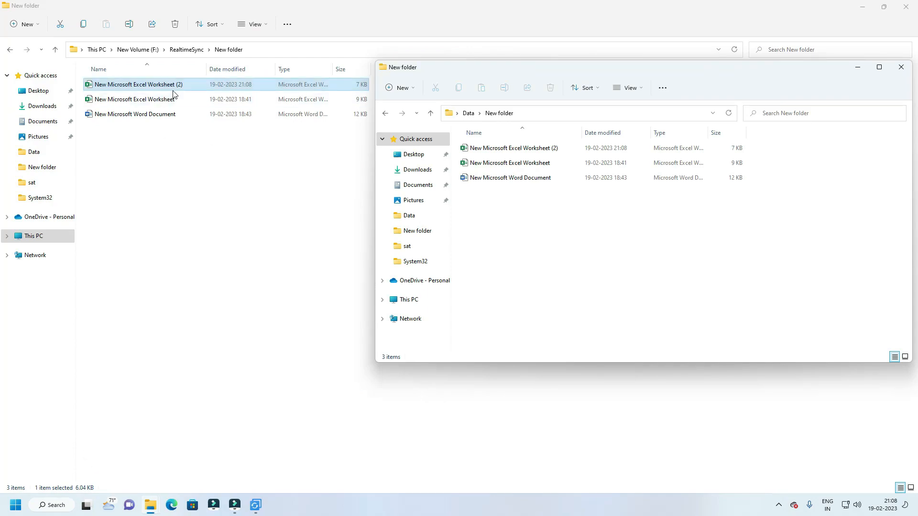
left_click(549, 113)
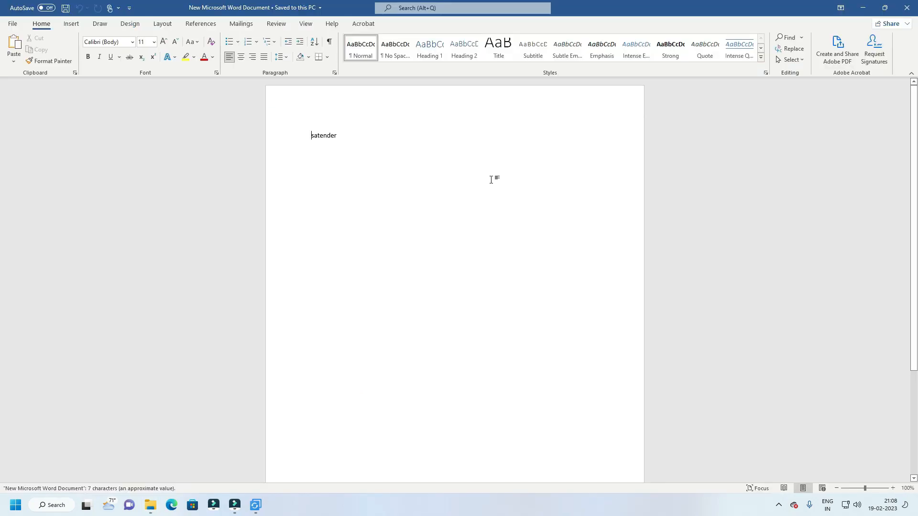
- Replace the text of New Microsoft Word Document in Data\New folder with "abc", save it and close it
left_click_drag(362, 138, 289, 139)
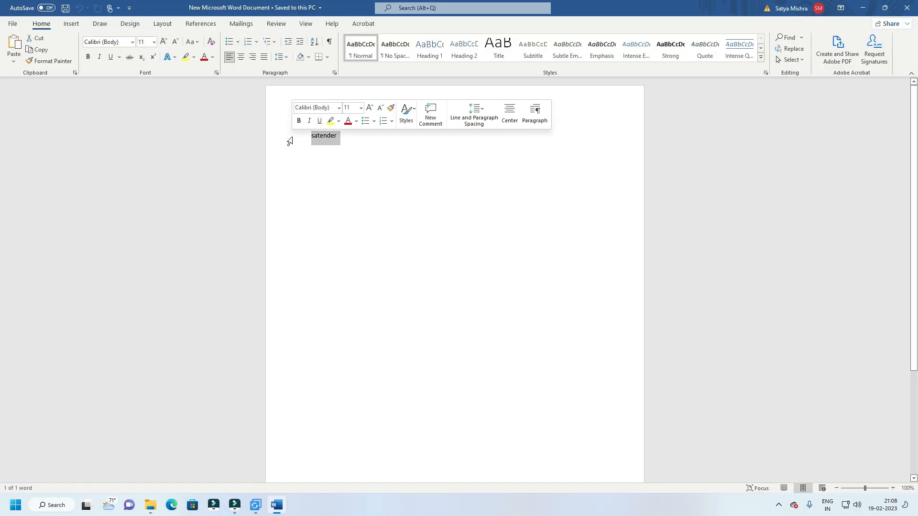
type("abc")
left_click(907, 8)
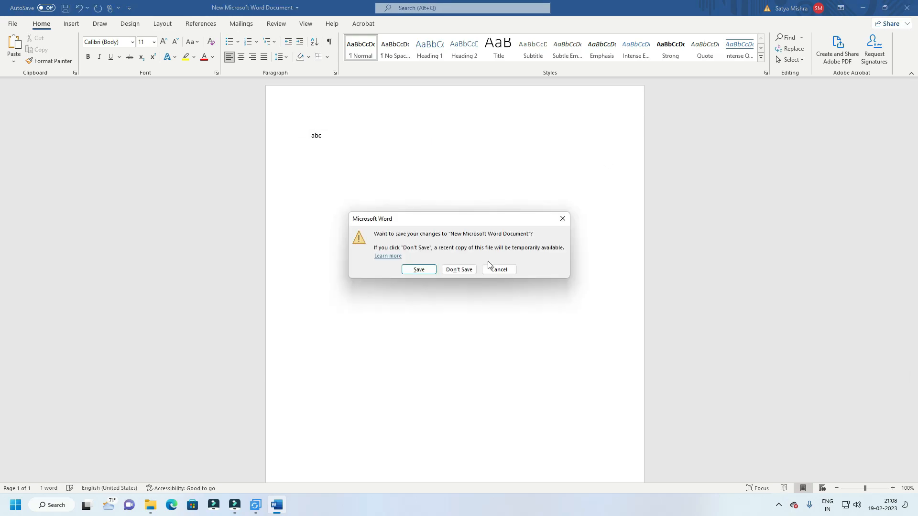
left_click(413, 268)
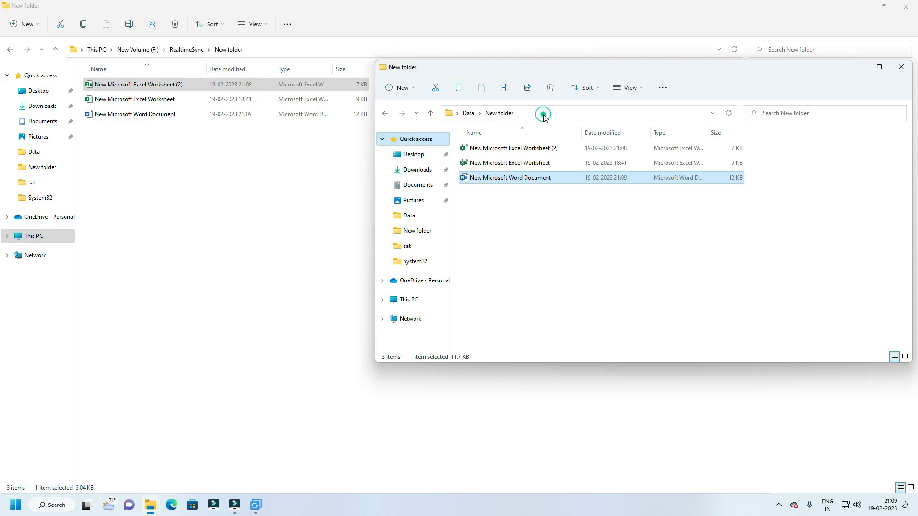
- Examine the text of the synced Word document in F:\RealtimeSync\New folder and close the document
left_click(543, 115)
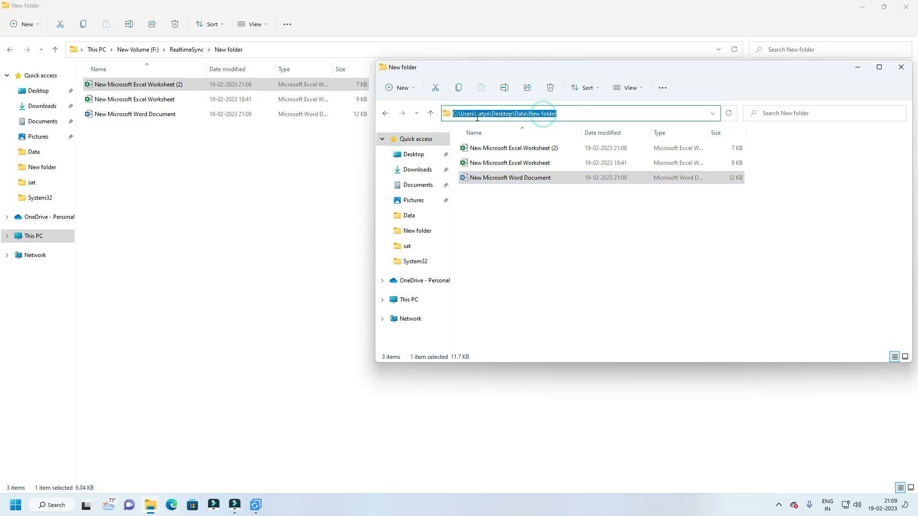
double_click(153, 121)
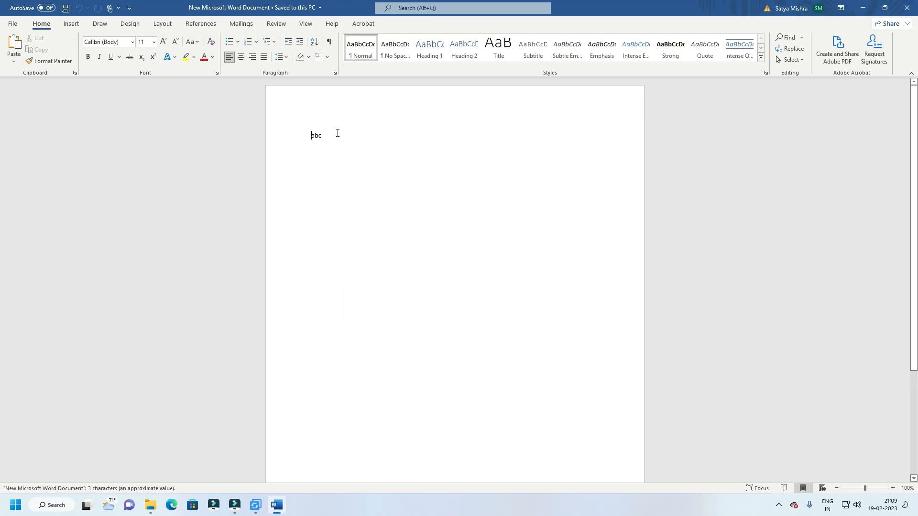
left_click_drag(699, 8, 581, 112)
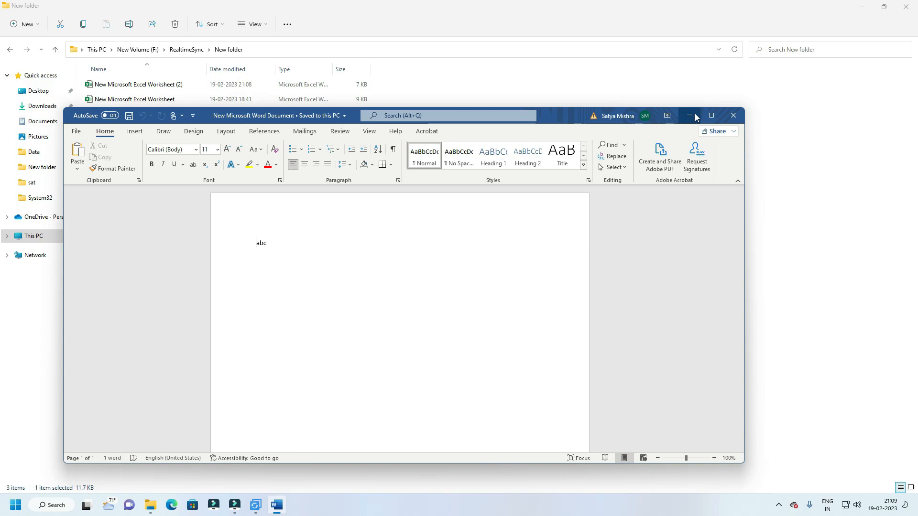
left_click(734, 117)
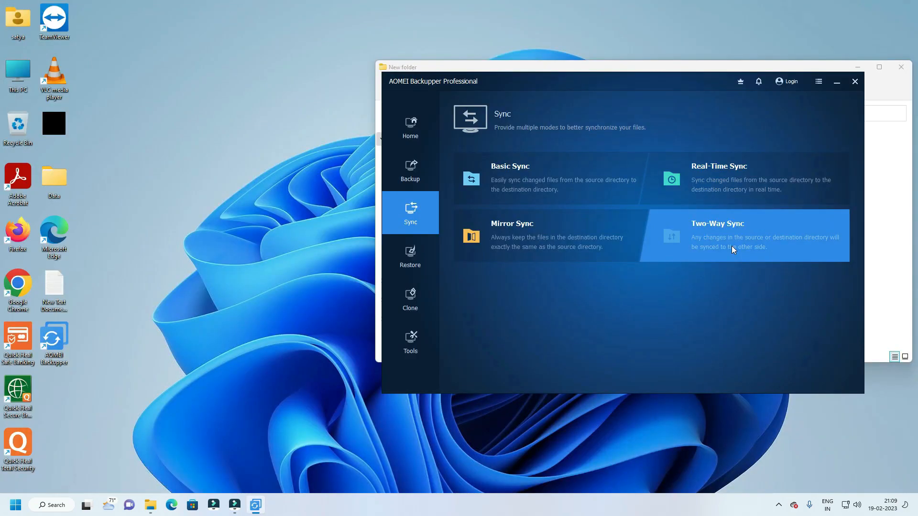
- Open a new Two-Way Sync task and add the New folder inside the Desktop's Data folder as its source
left_click(732, 248)
left_click(649, 210)
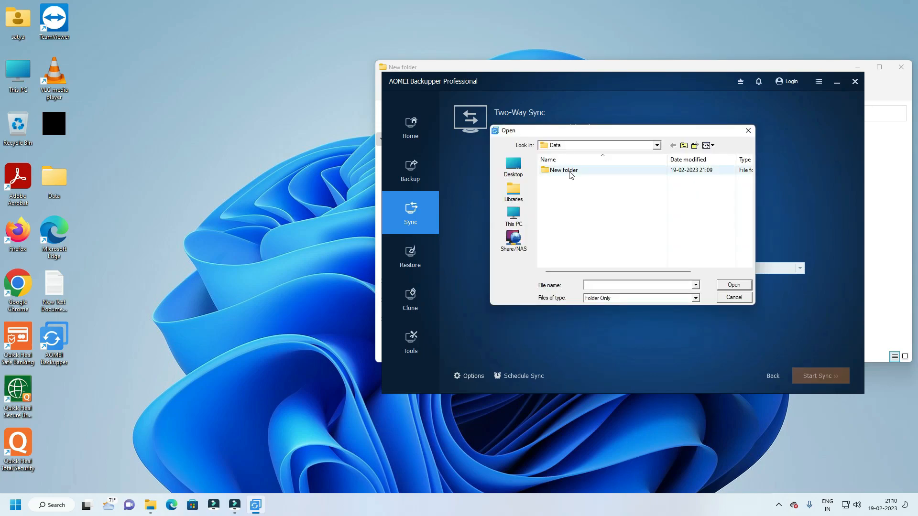
double_click(568, 173)
left_click(734, 285)
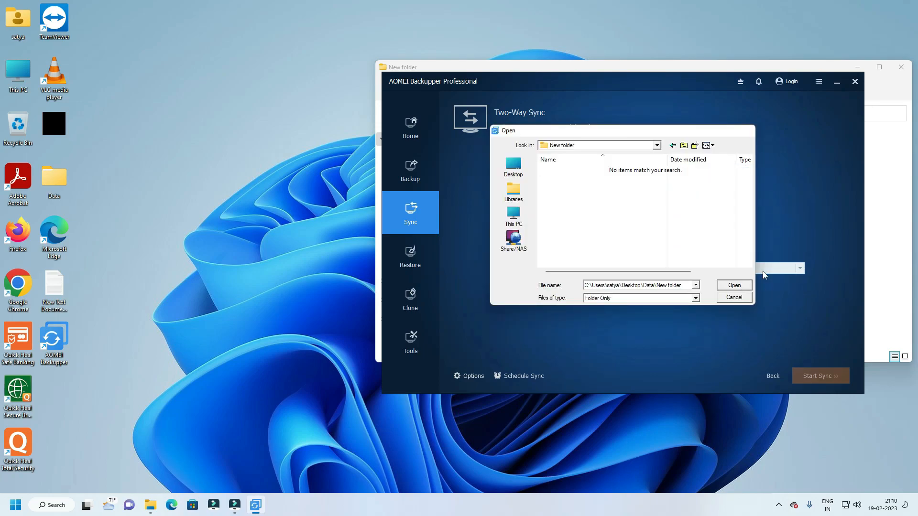
- Create a TwoWaySync folder on drive F:, set it as the two-way sync's destination and run the sync
left_click(586, 266)
left_click(583, 277)
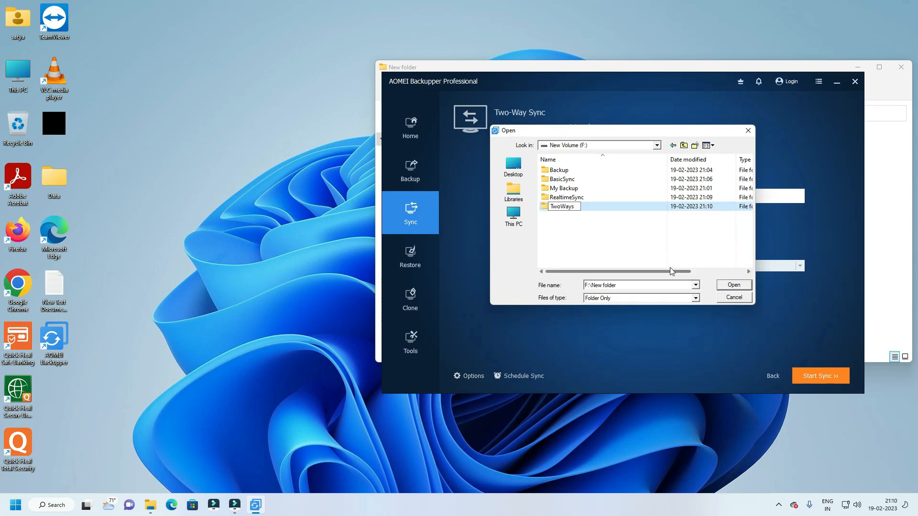
type("Sync\\")
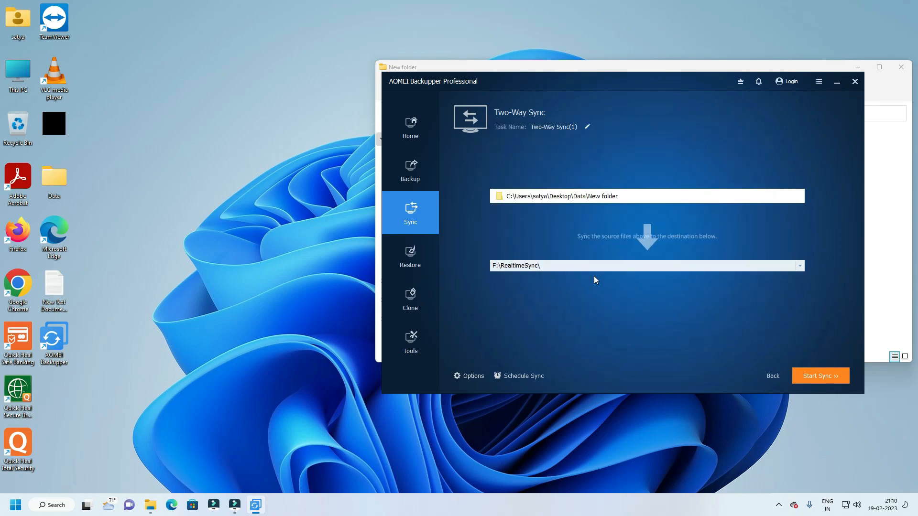
left_click(799, 265)
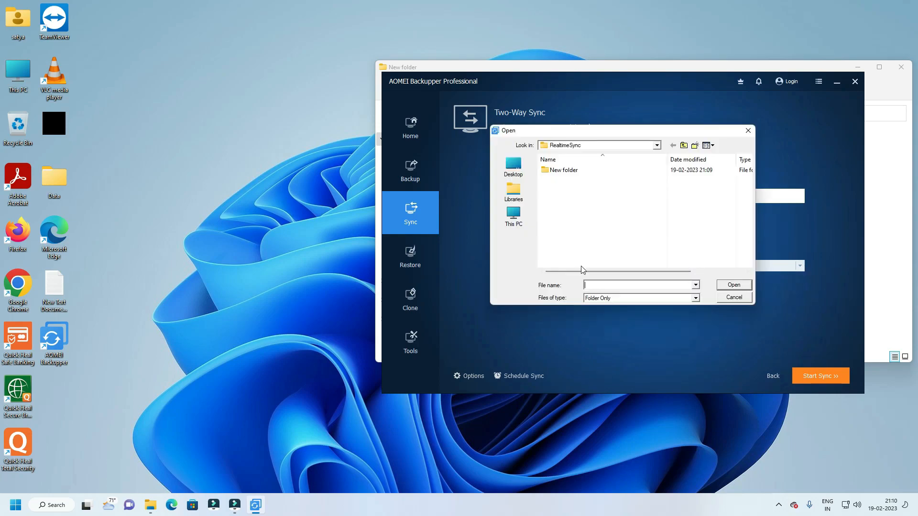
double_click(571, 170)
left_click(730, 283)
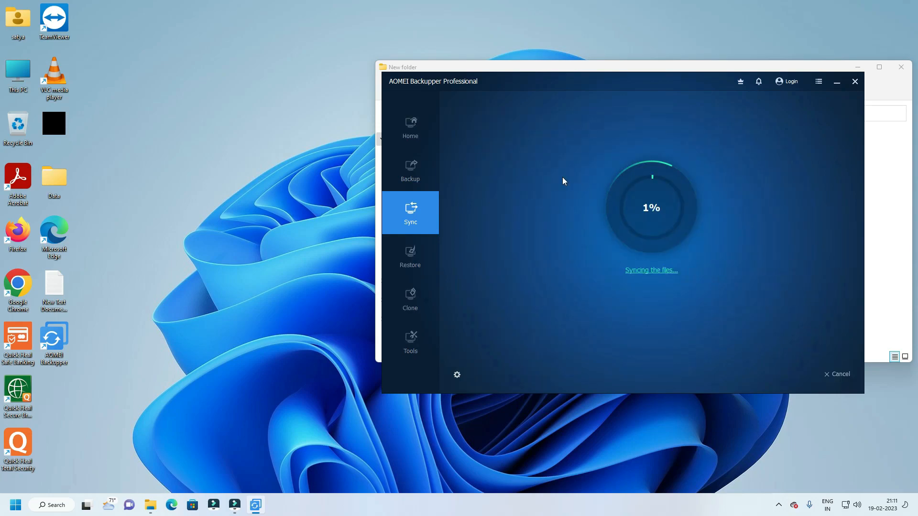
left_click(658, 308)
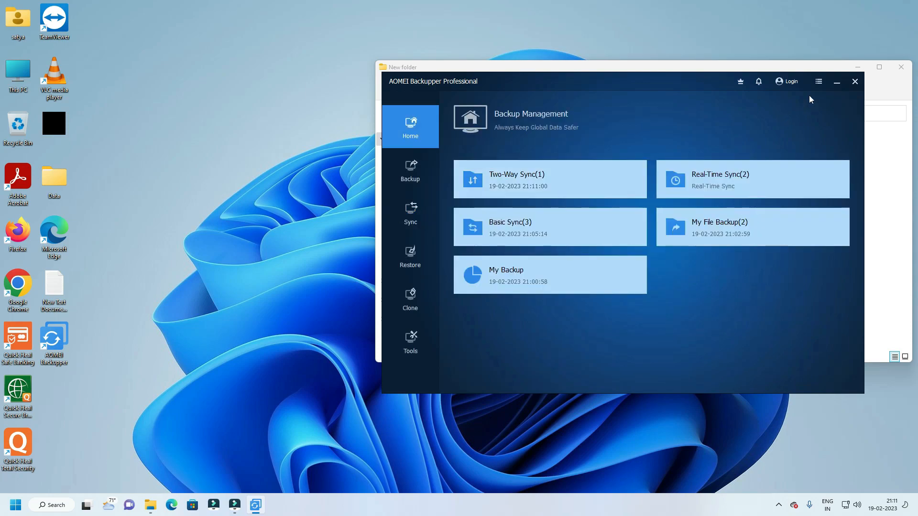
- Place the Data\New folder window beside a window of drive F: and show the source folder's full path
left_click(838, 82)
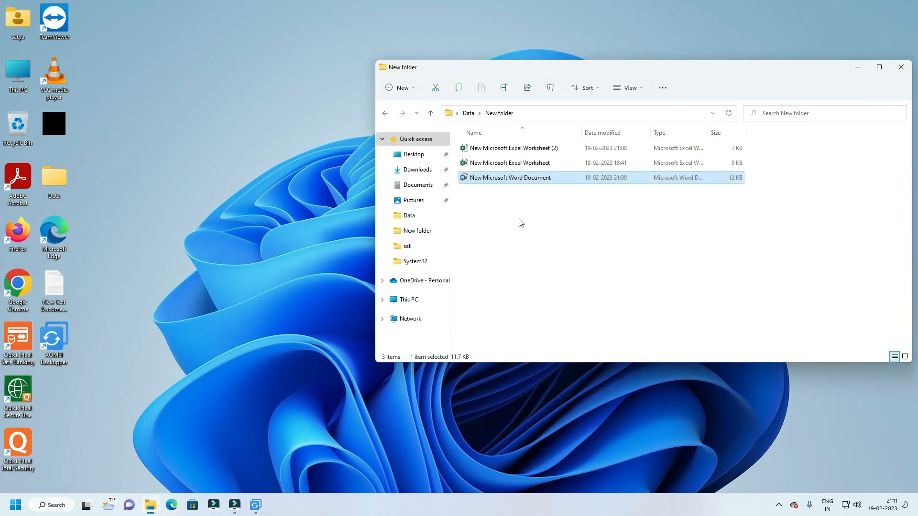
double_click(702, 67)
left_click(702, 20)
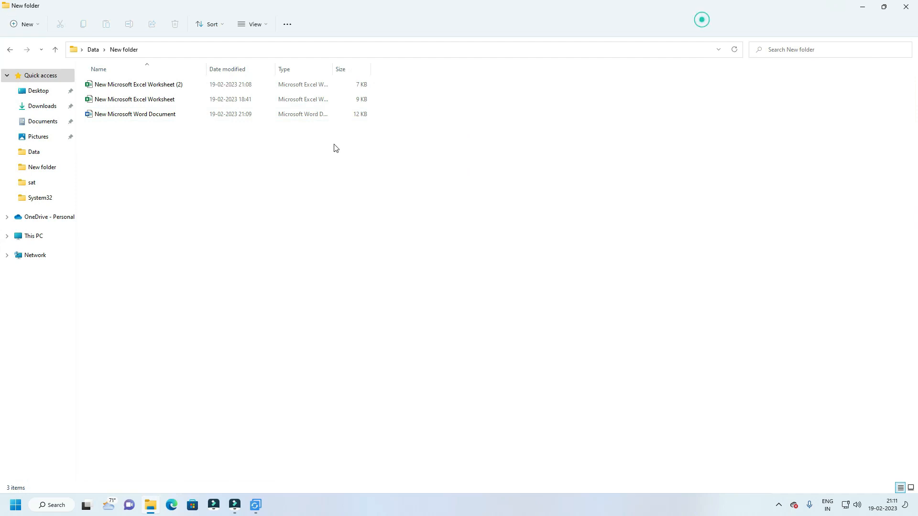
key("alt+d")
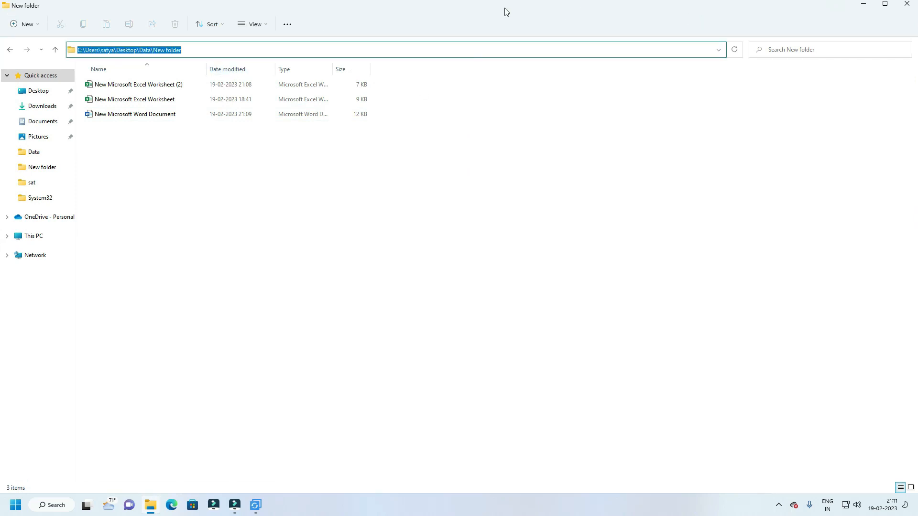
double_click(504, 8)
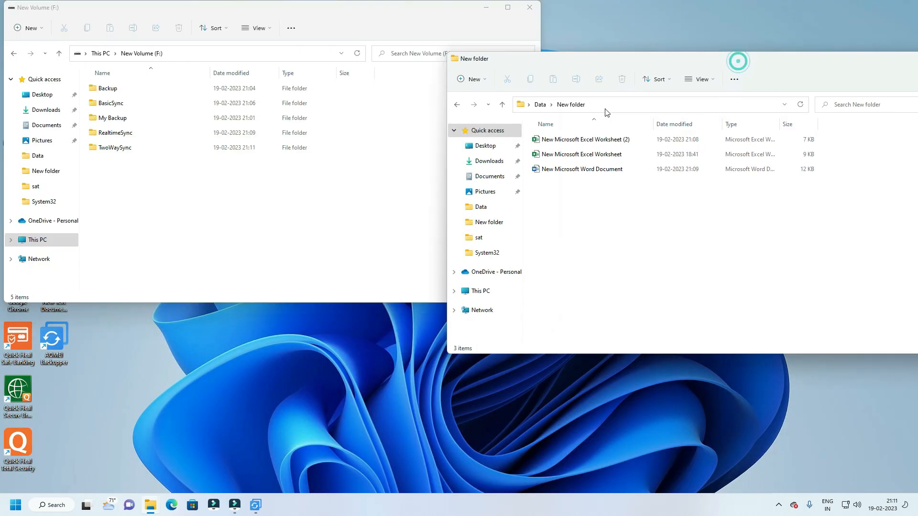
left_click(621, 105)
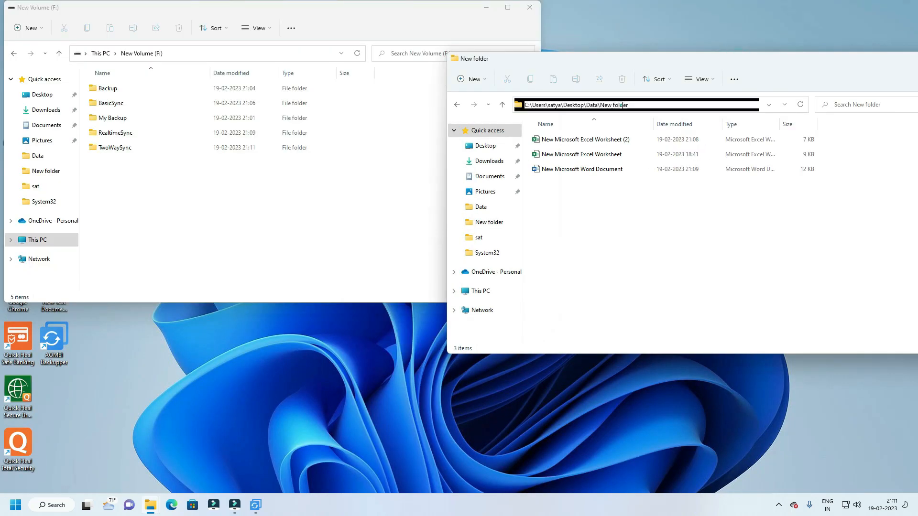
- Open F:\TwoWaySync and compare its files with those in the Data\New folder window
double_click(117, 147)
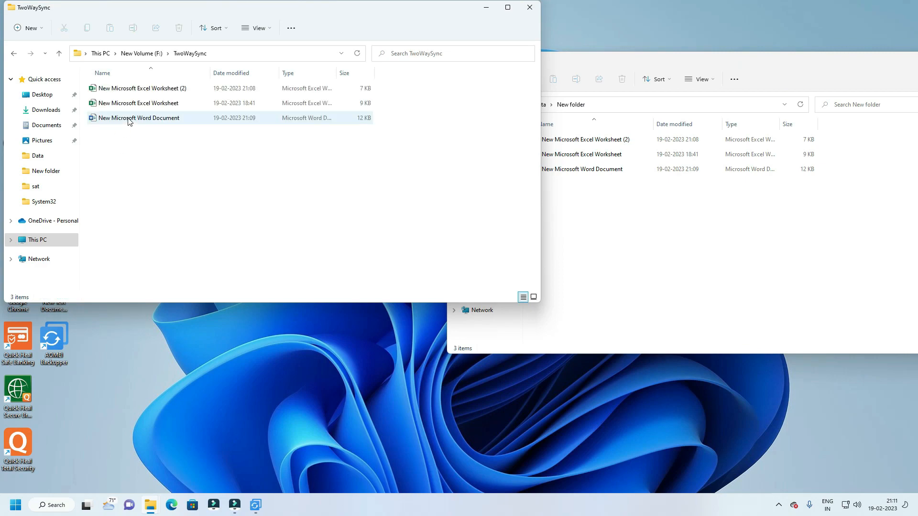
left_click(600, 232)
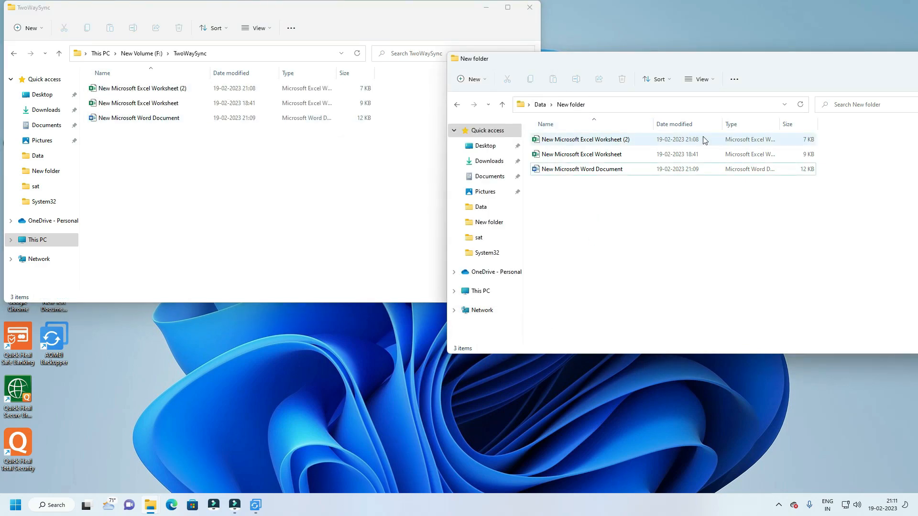
left_click(735, 62)
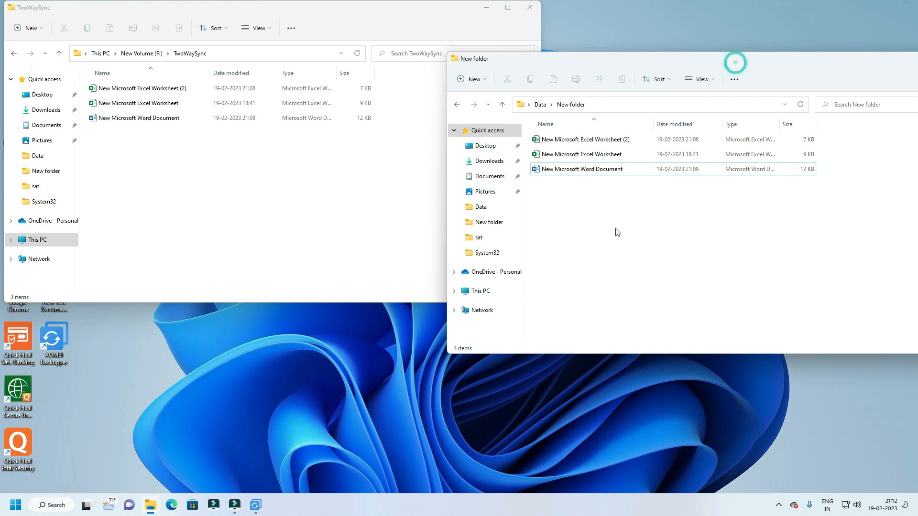
left_click(616, 234)
left_click(607, 104)
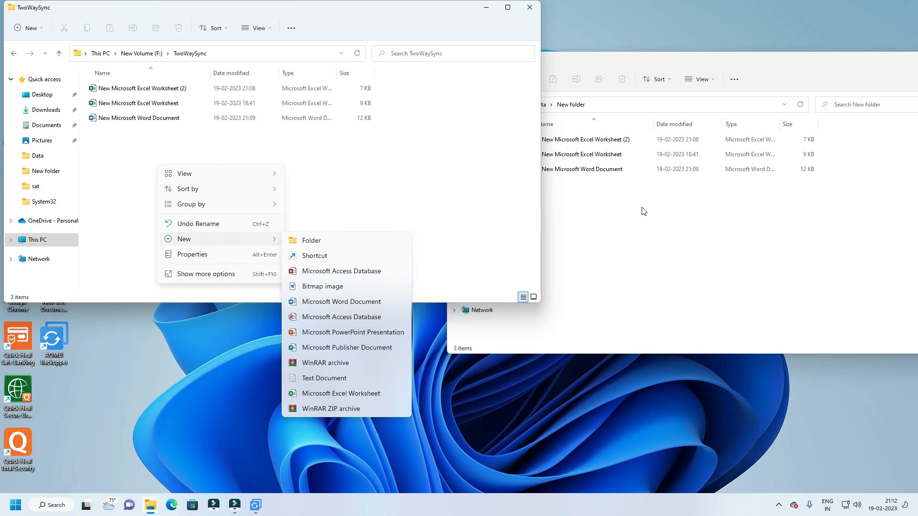
- Create a new text document in F:\TwoWaySync and run the Two-Way Sync(1) task
left_click(324, 377)
left_click(255, 505)
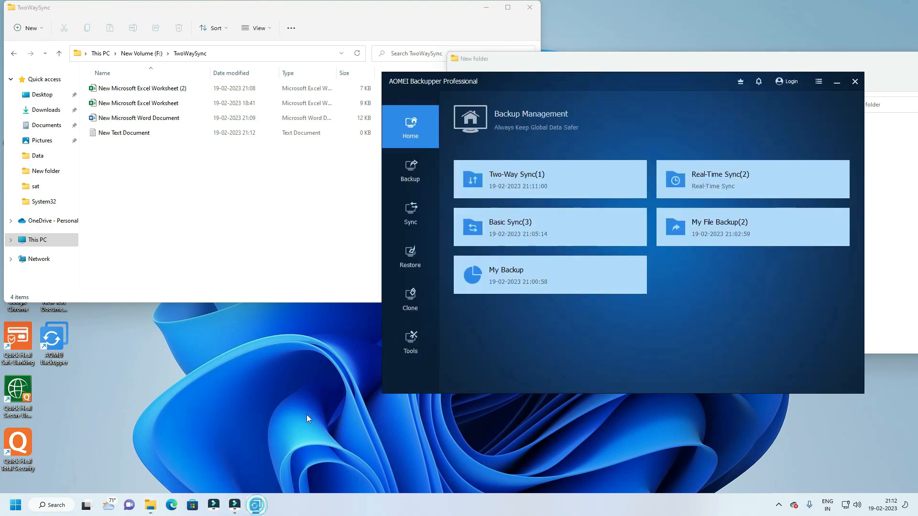
left_click(614, 179)
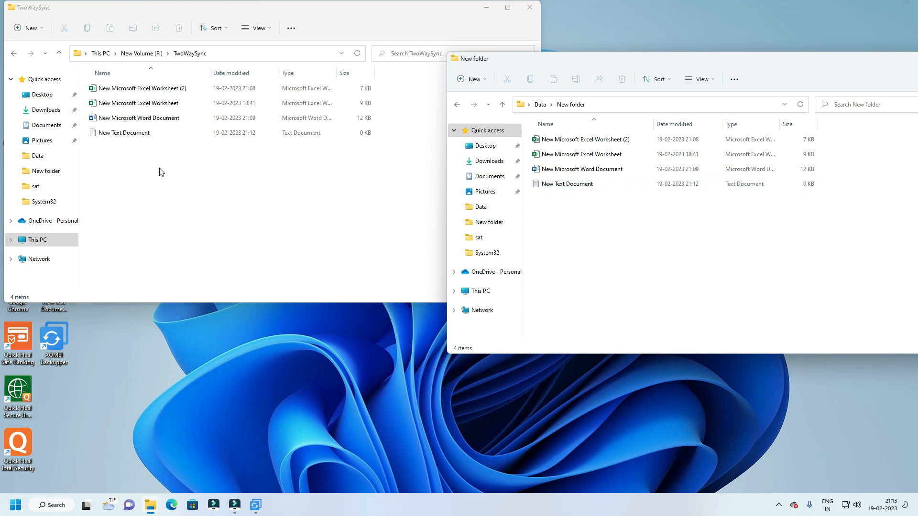
- Create another new text document in Data\New folder and sync it to F:\TwoWaySync
right_click(558, 223)
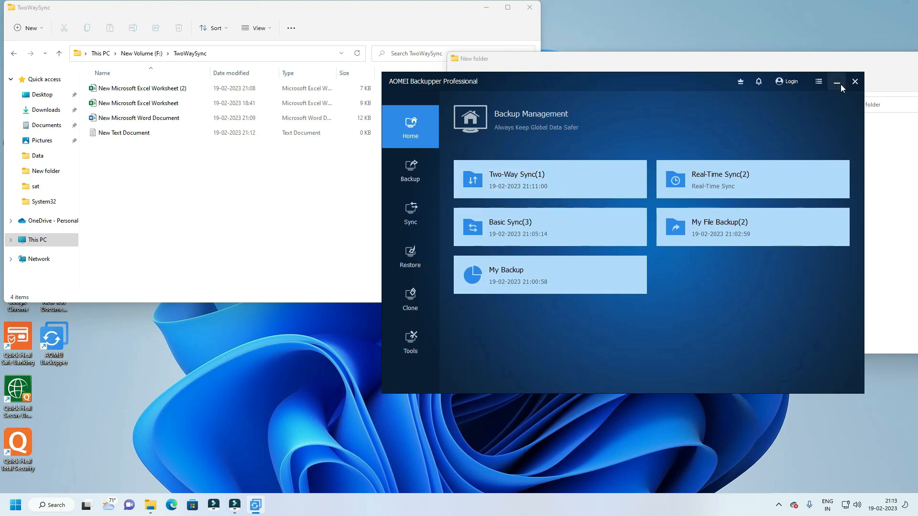
left_click(836, 82)
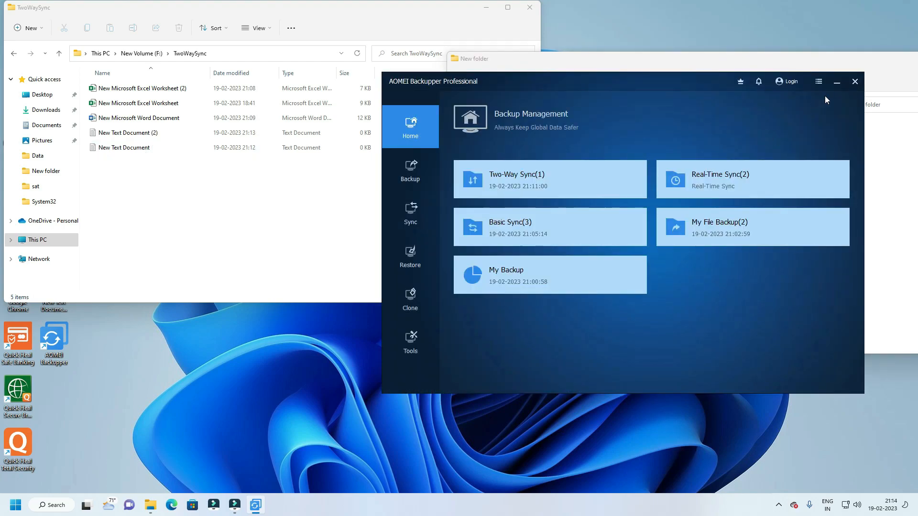
- Compare the files in Data\New folder with those in F:\TwoWaySync and return to AOMEI Backupper
left_click(854, 60)
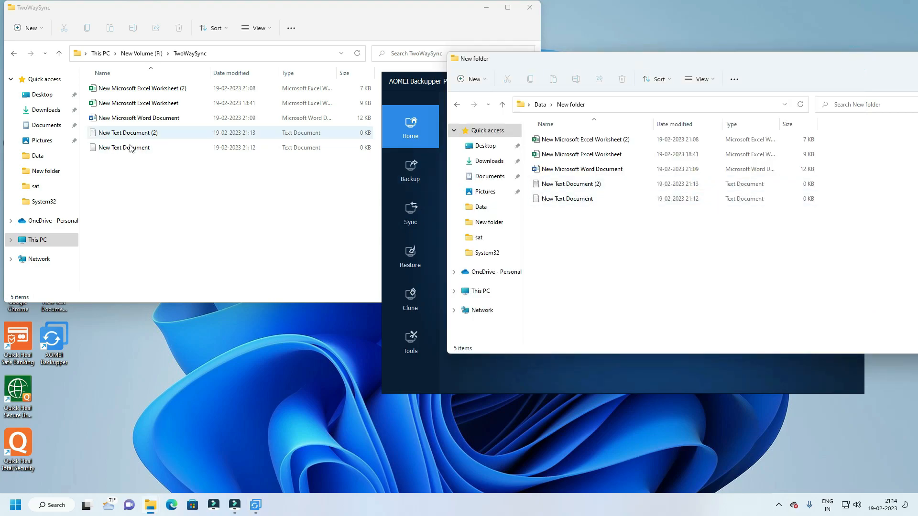
left_click(255, 506)
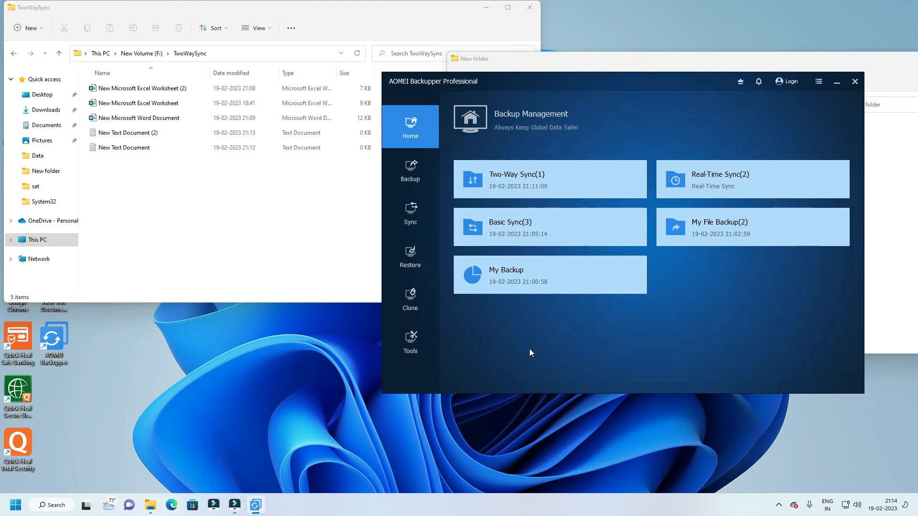
- Enable scheduling for Two-Way Sync(1), explore the frequency options and Event triggers, and discard the changes
mouse_move(548, 184)
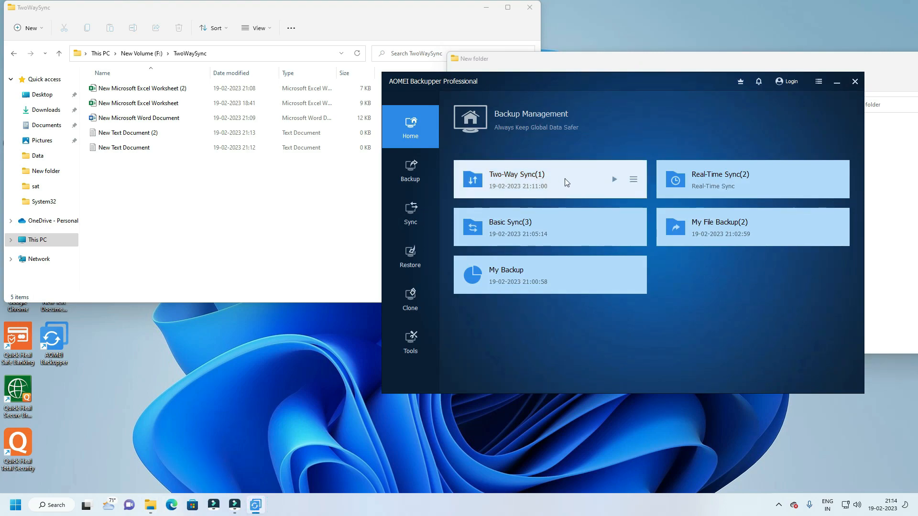
left_click(634, 183)
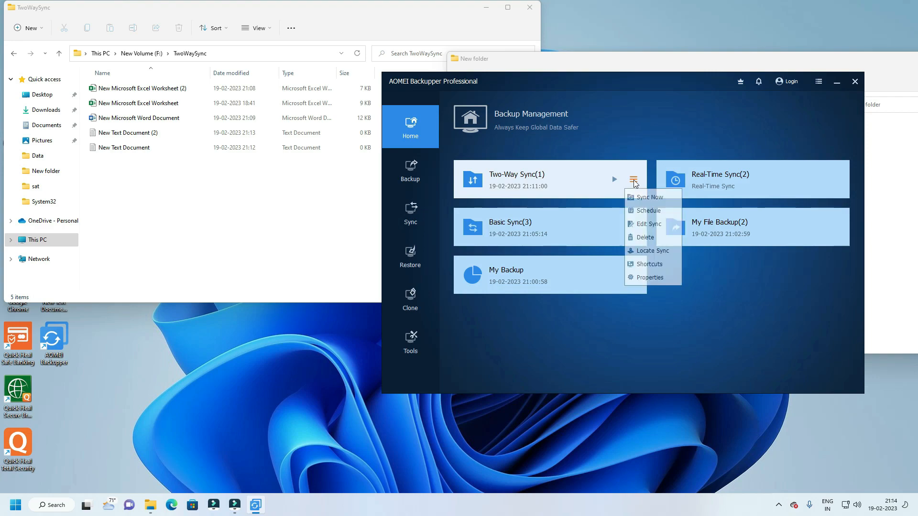
left_click(661, 215)
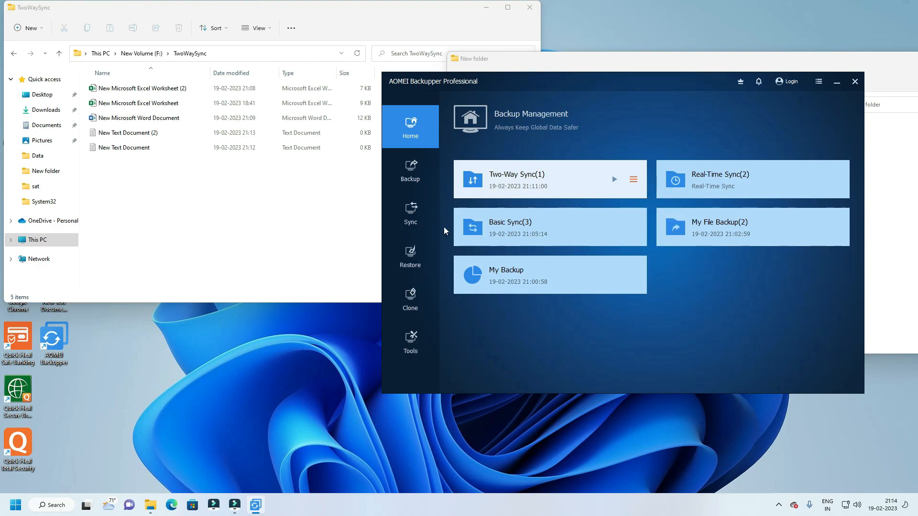
left_click(796, 128)
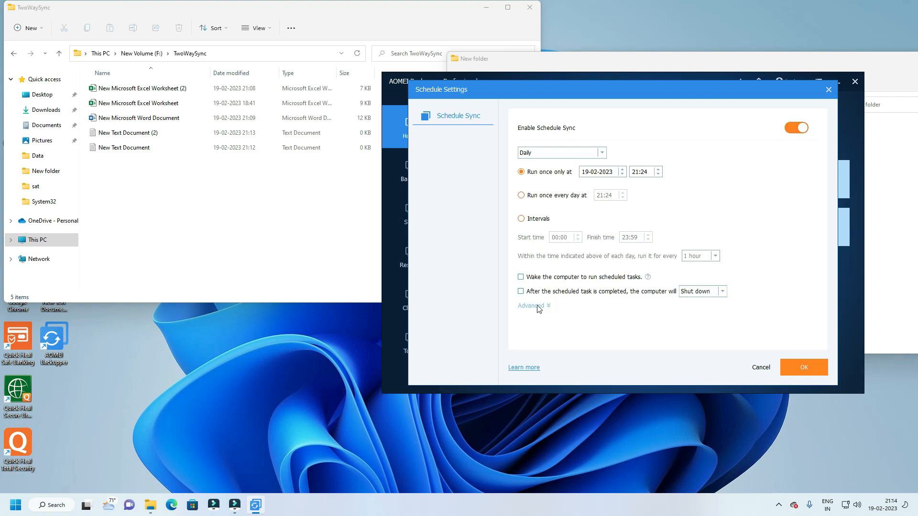
left_click(602, 153)
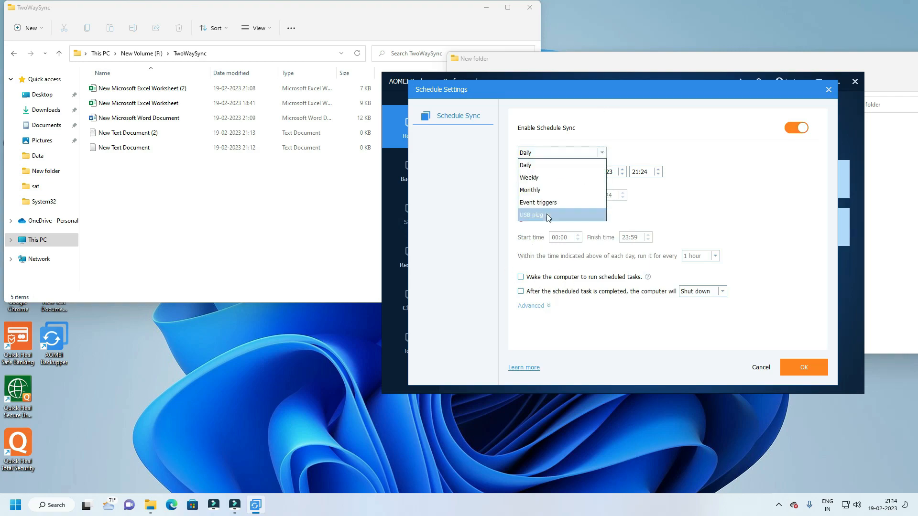
left_click(555, 202)
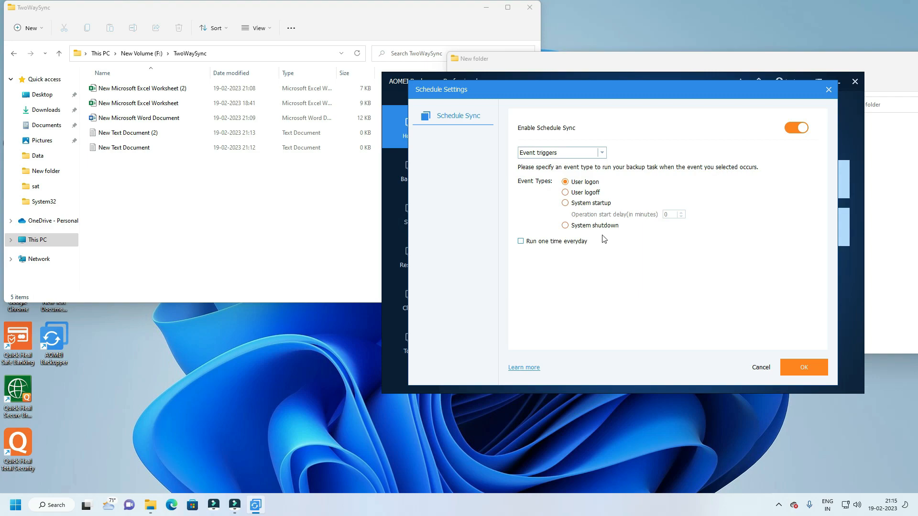
left_click(761, 367)
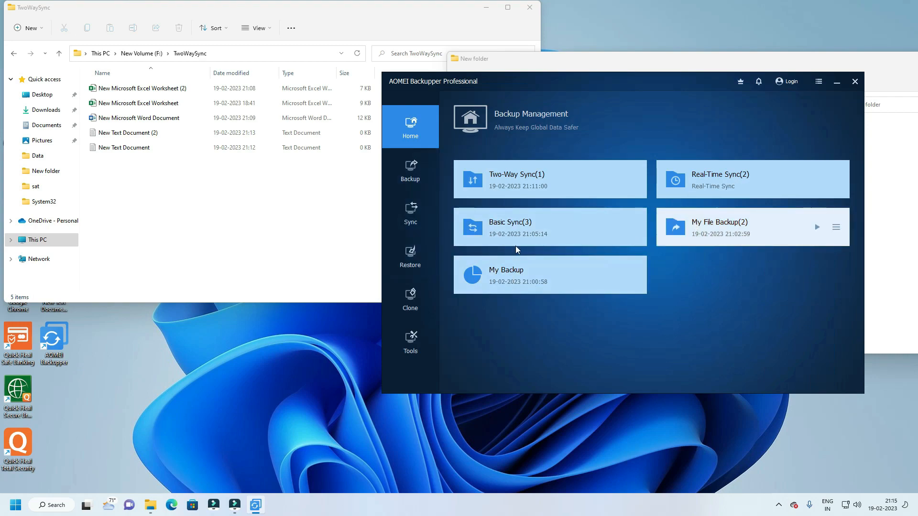
- Create and run a Mirror Sync task that syncs Data\New folder to F:\Mirror
left_click(427, 218)
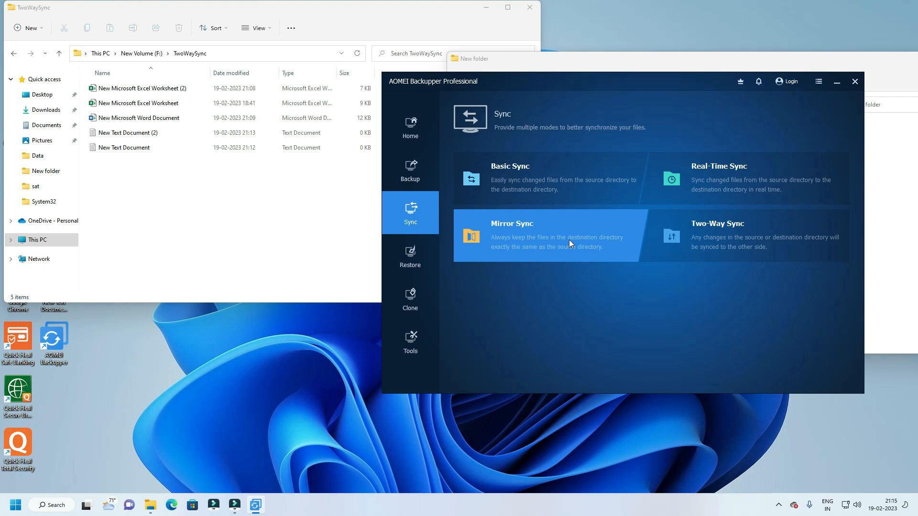
left_click(569, 239)
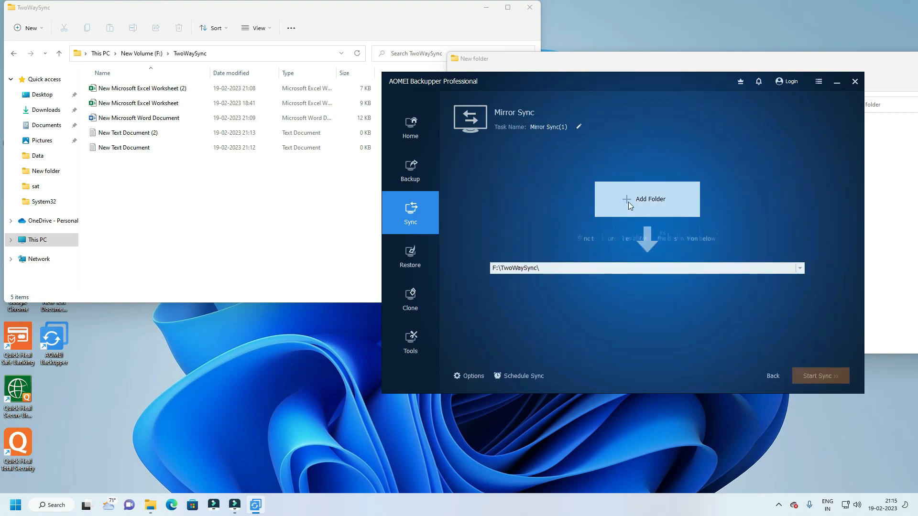
left_click(687, 185)
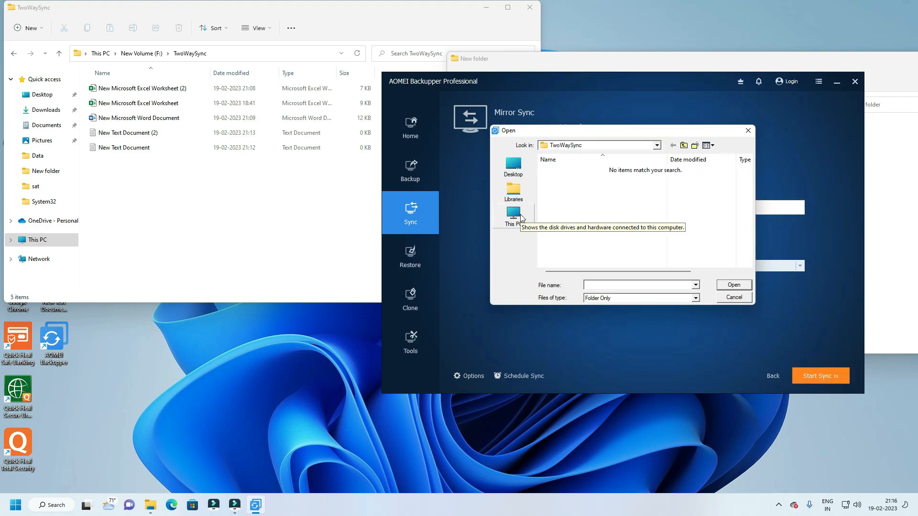
left_click(694, 319)
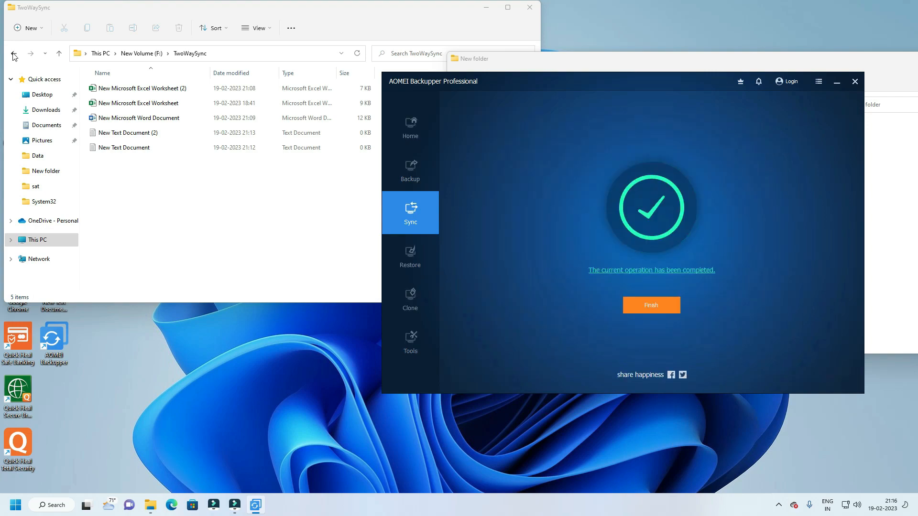
left_click(648, 310)
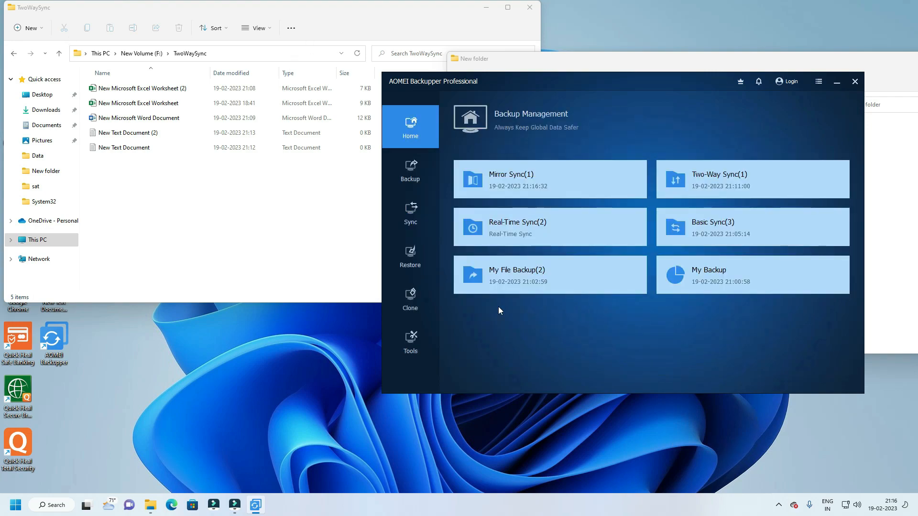
- Open F:\Mirror\New folder and compare its files with those in the Data\New folder window
left_click(434, 8)
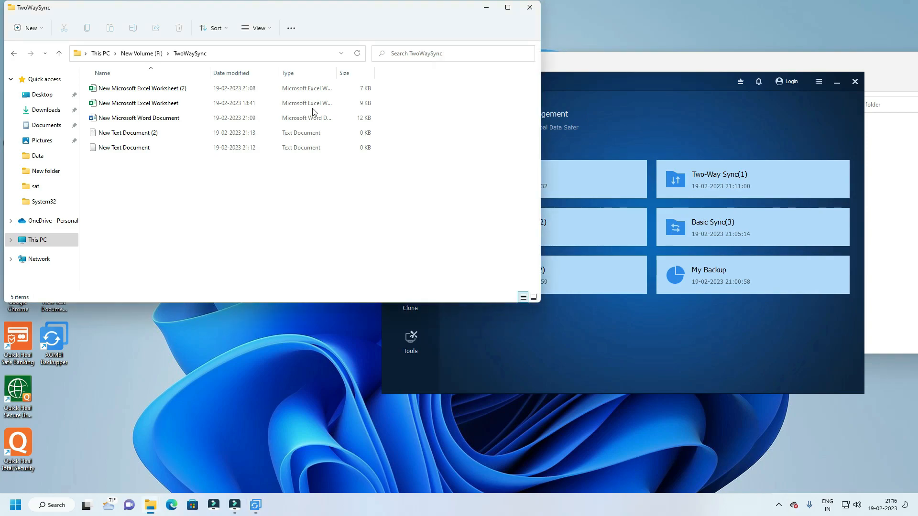
left_click(681, 61)
left_click(14, 53)
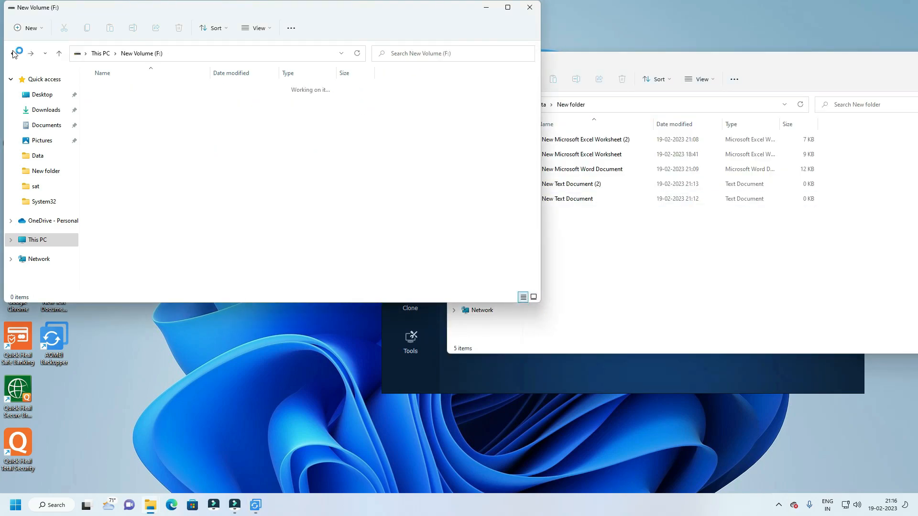
double_click(110, 119)
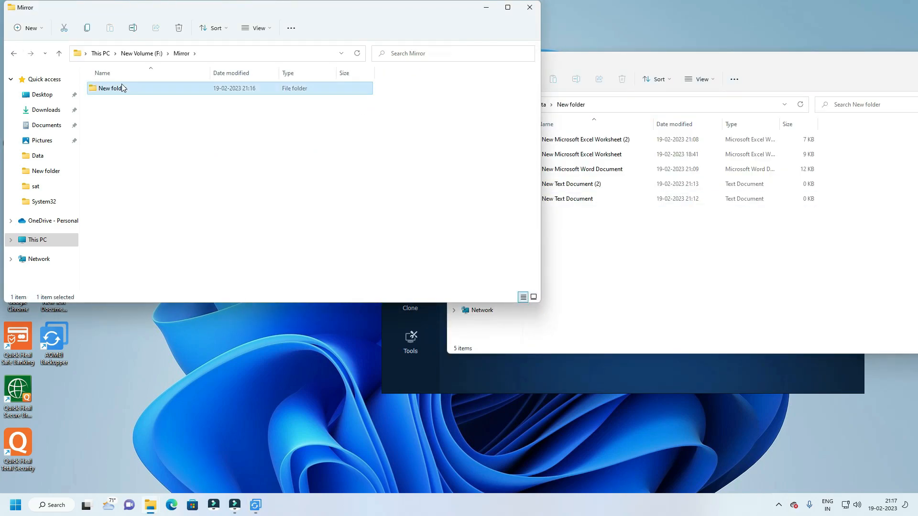
double_click(122, 86)
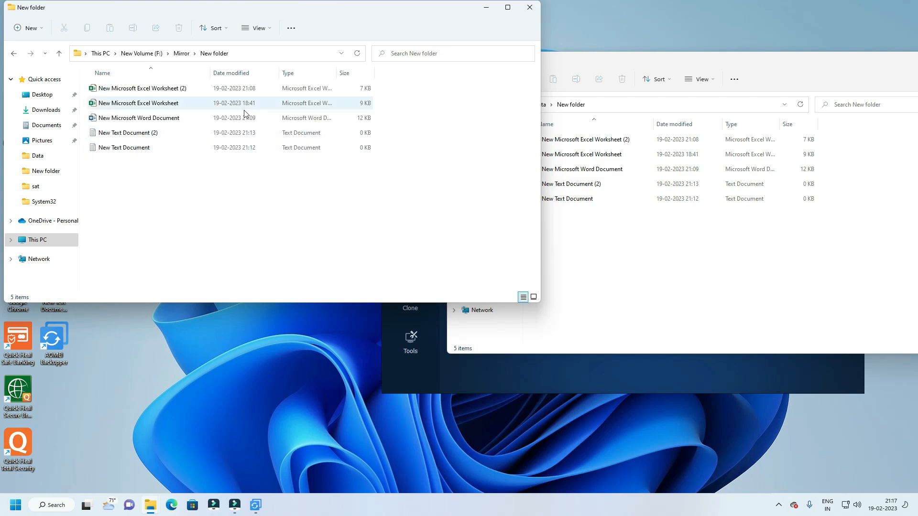
- Delete both text documents from Data\New folder and rerun the Mirror Sync(1) task
left_click_drag(585, 218, 573, 186)
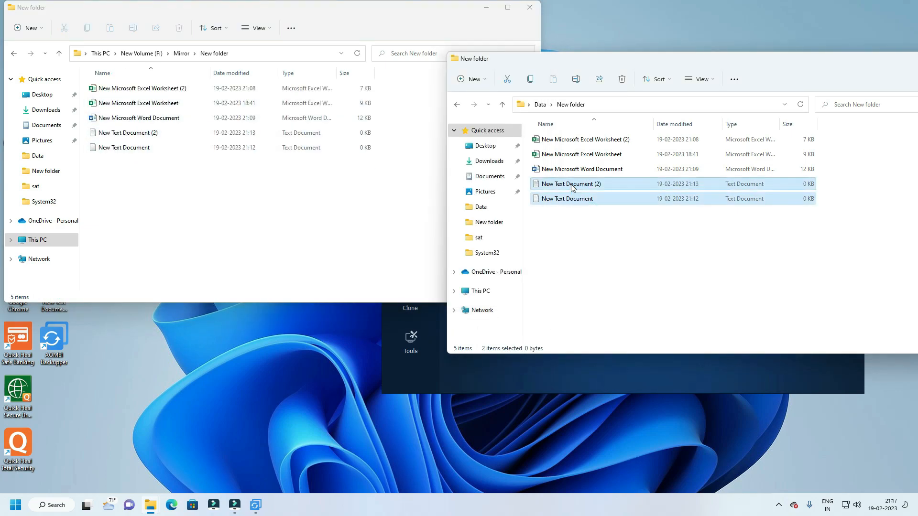
key("Delete")
left_click(250, 263)
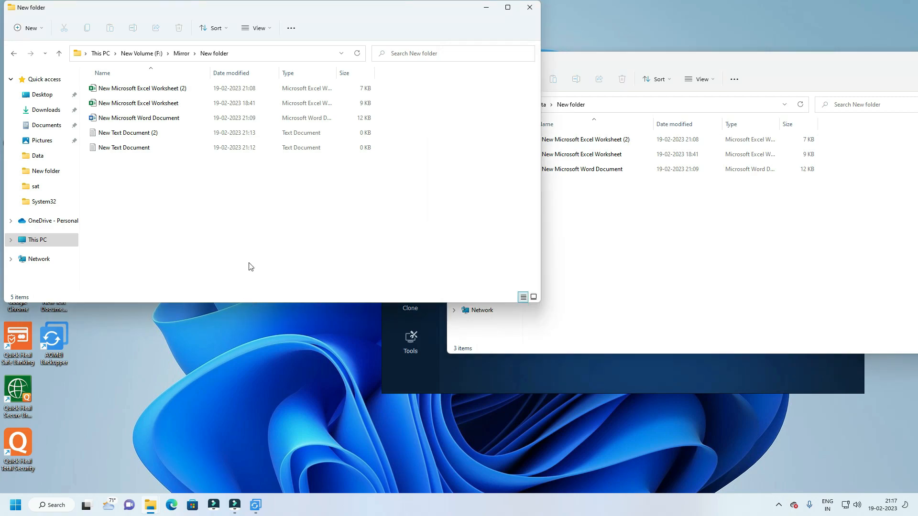
right_click(226, 202)
left_click(270, 310)
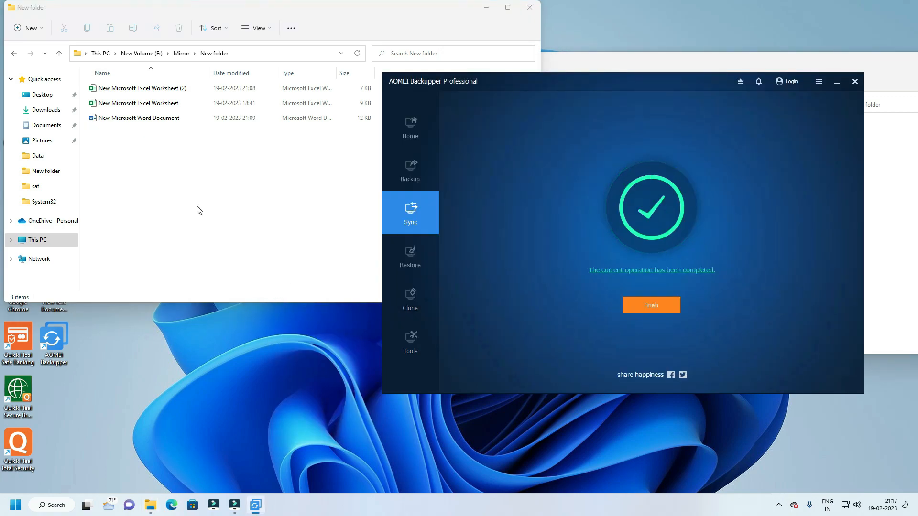
left_click(651, 305)
- Compare F:\Mirror\New folder with the source folder and show the source folder's full path
left_click(137, 160)
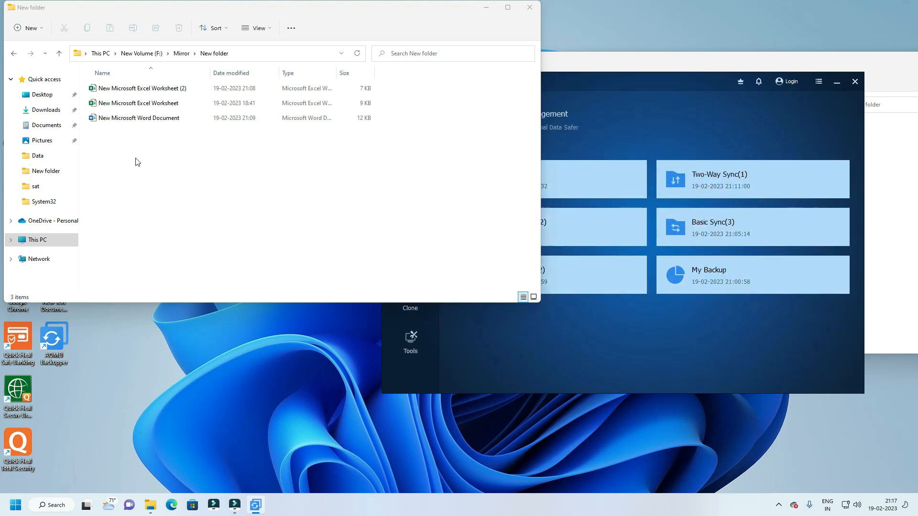
left_click(693, 63)
left_click(626, 105)
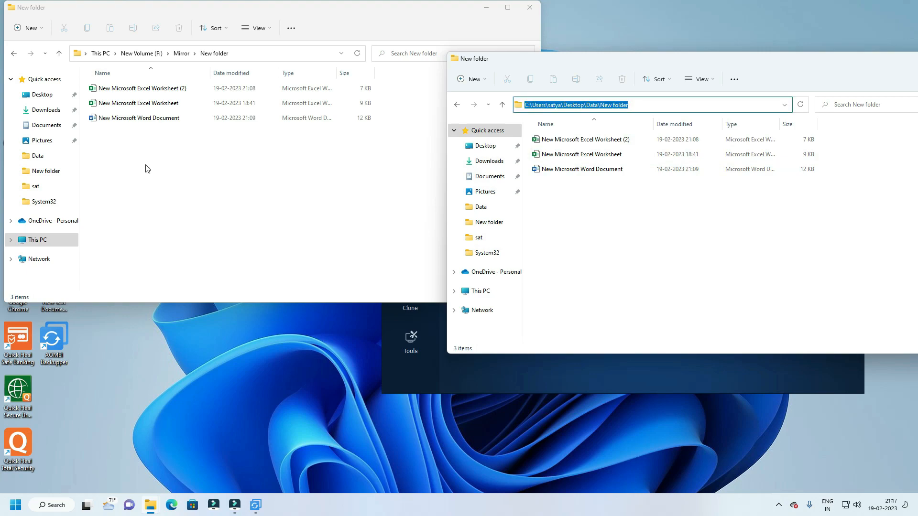
- Return to AOMEI Backupper, look through its Sync and Restore sections, and open the clone options
left_click(569, 375)
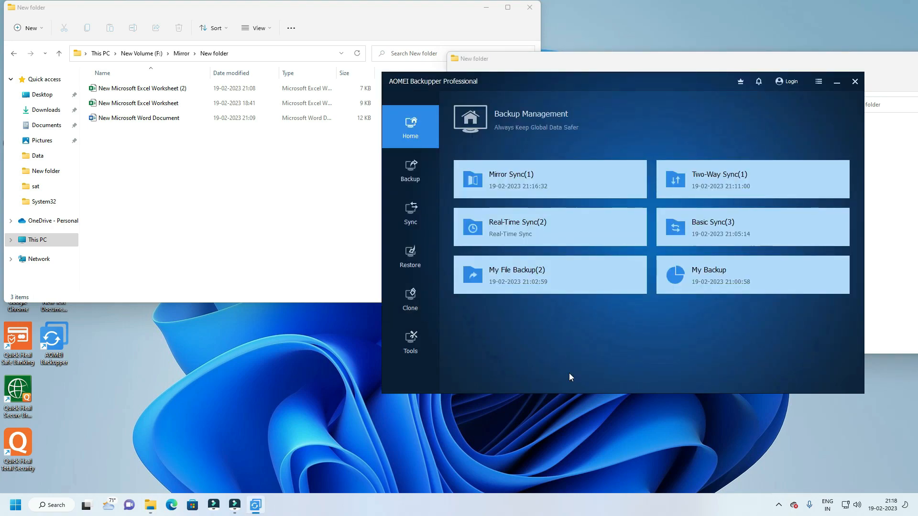
left_click(409, 221)
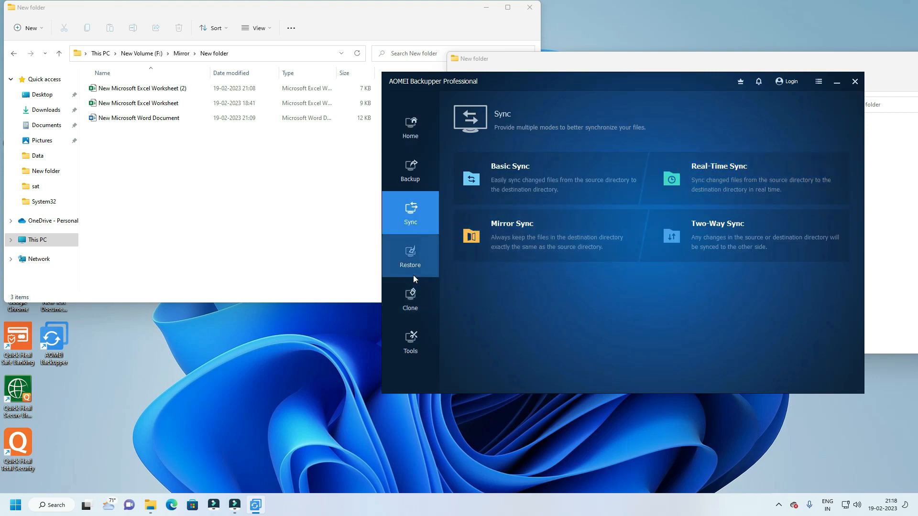
left_click(420, 306)
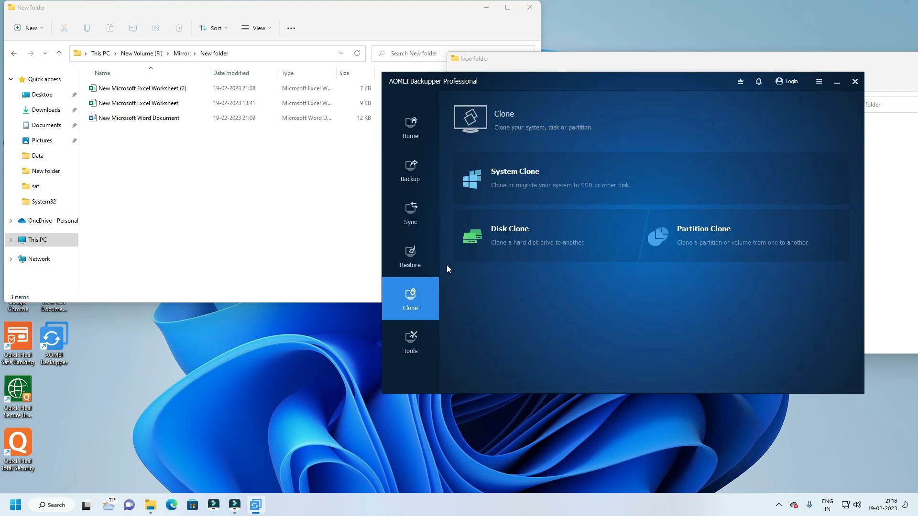
left_click(405, 254)
left_click(417, 300)
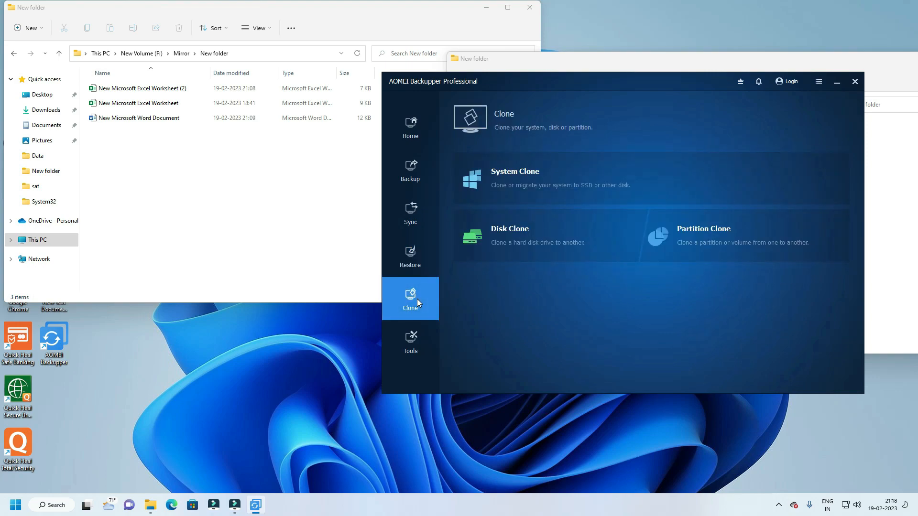
- Set up a System Clone with F: as the destination partition, review the operation summary, and back out without starting it
left_click(587, 184)
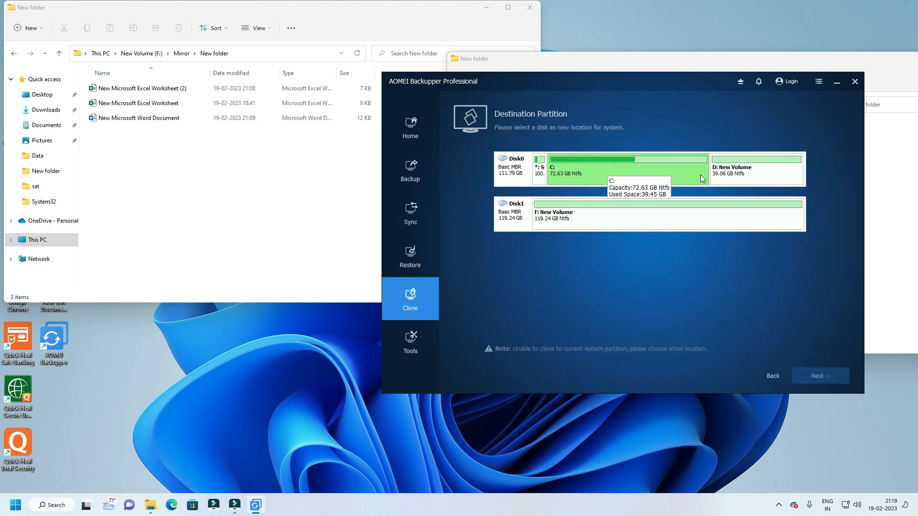
left_click(769, 376)
left_click(517, 186)
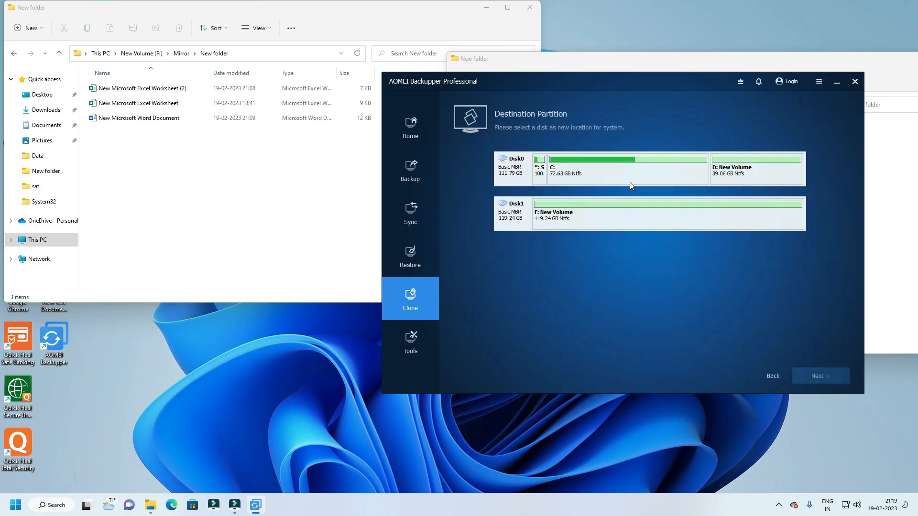
left_click(580, 222)
left_click(828, 377)
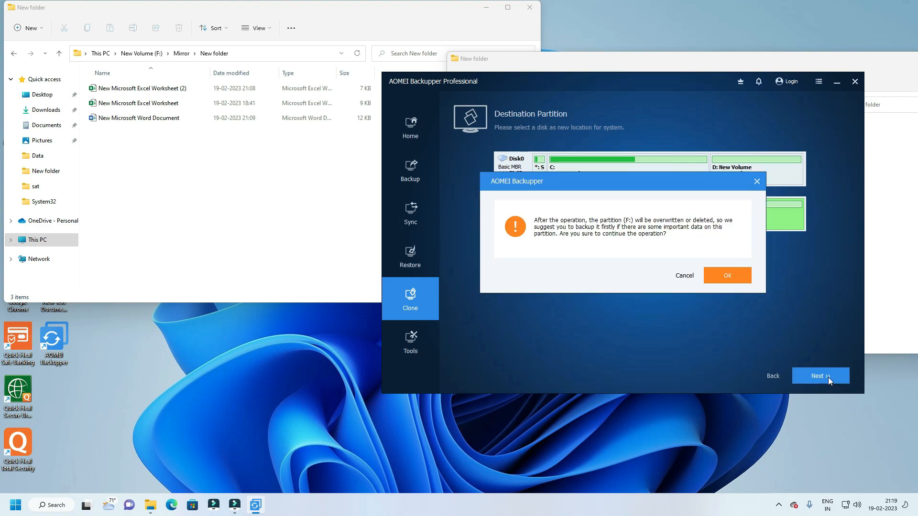
left_click(730, 278)
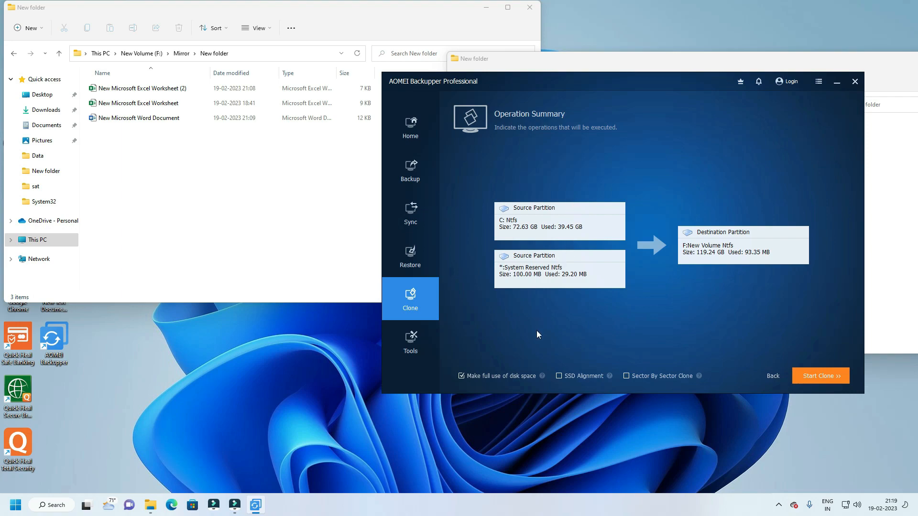
left_click(775, 378)
left_click(775, 378)
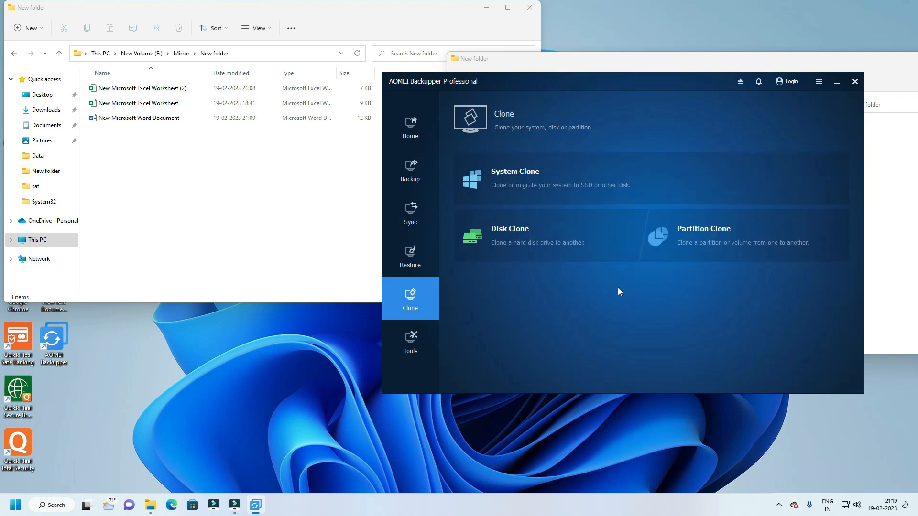
- Select Disk0 as the source disk for a Disk Clone and return to the clone options
left_click(507, 244)
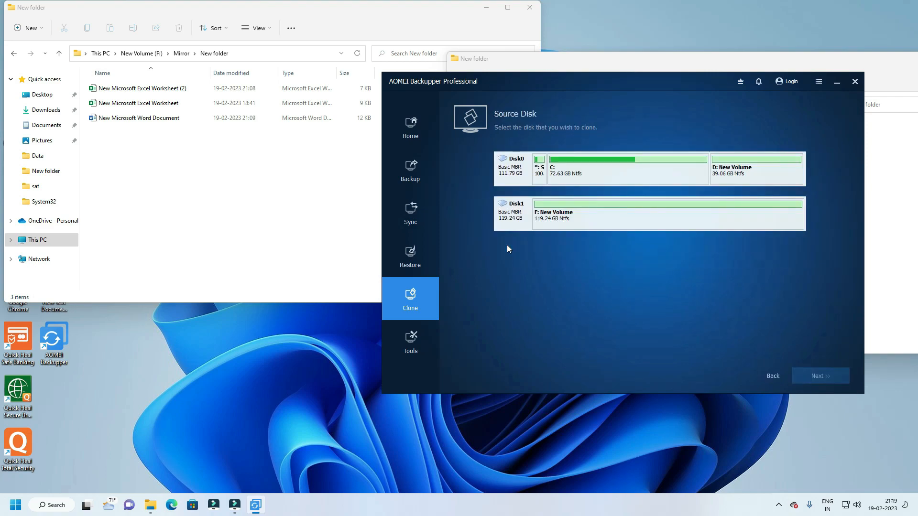
left_click(613, 167)
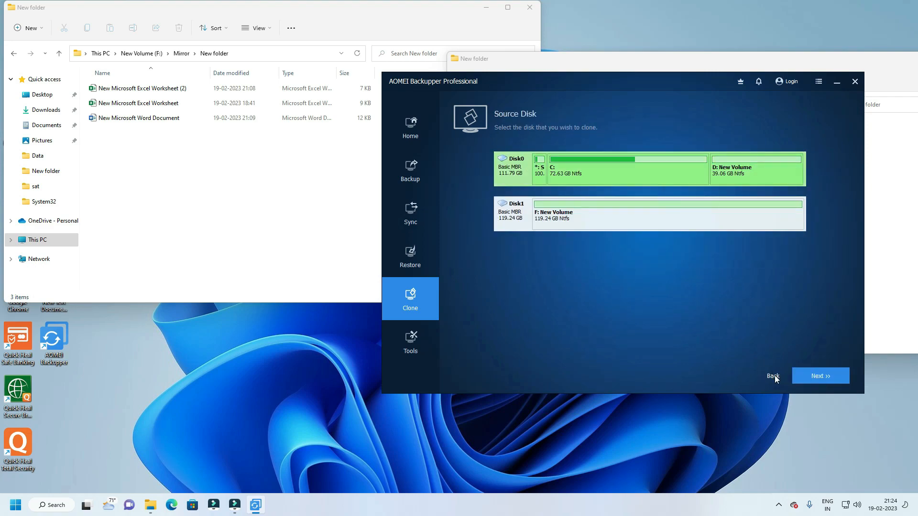
left_click(773, 377)
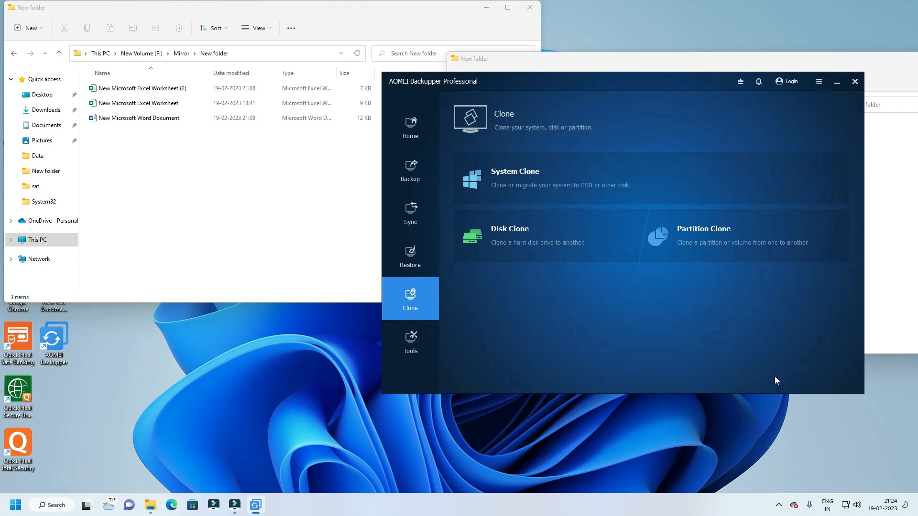
- Start a Partition Clone and select D: New Volume on Disk0 as the source partition
left_click(710, 237)
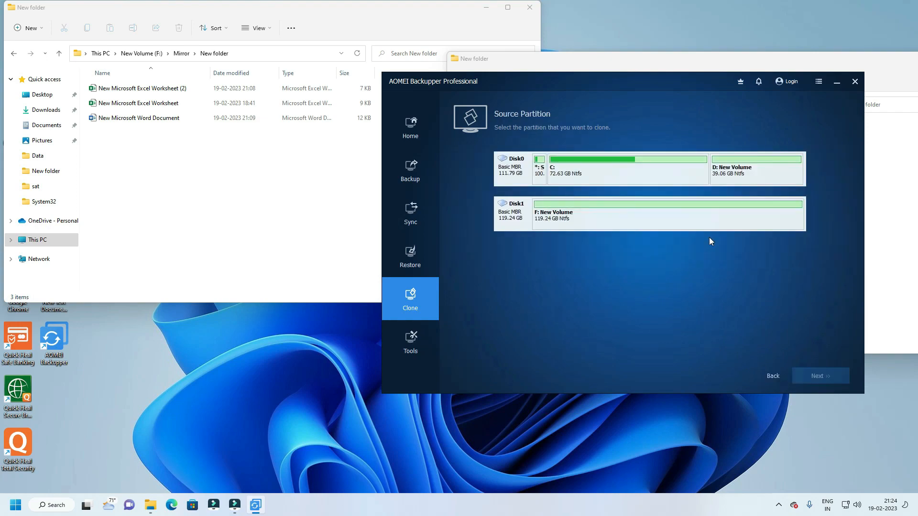
left_click(732, 174)
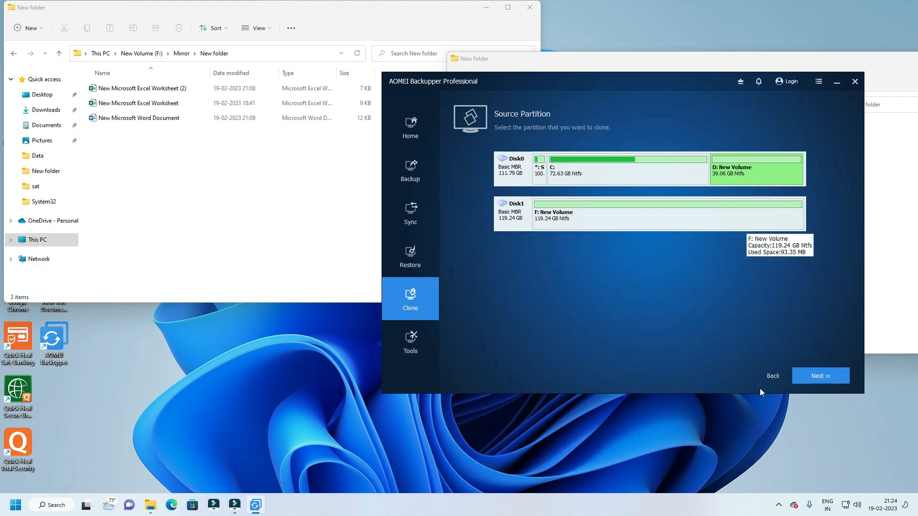
left_click(423, 347)
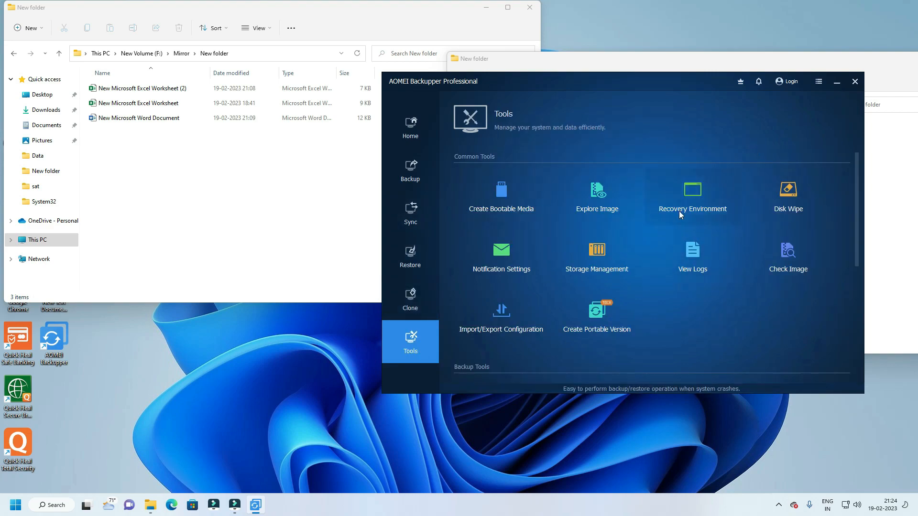
left_click(603, 205)
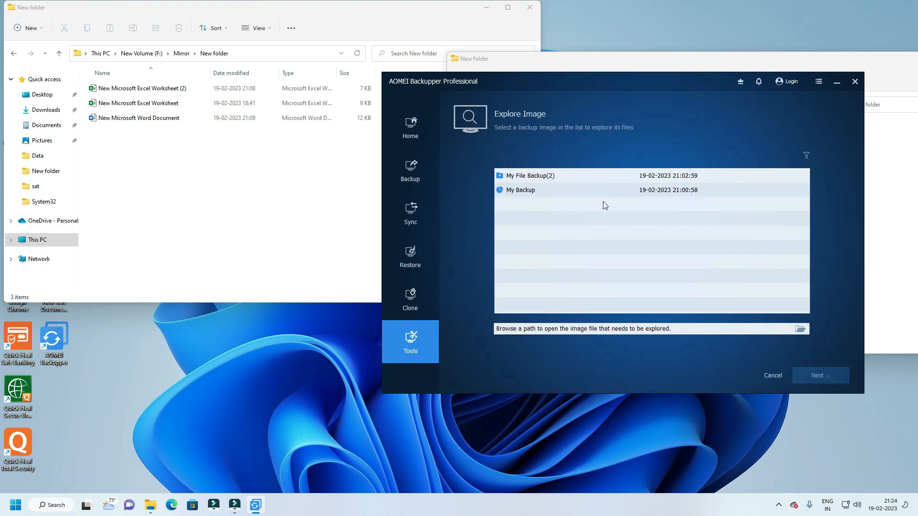
left_click(542, 176)
left_click(532, 187)
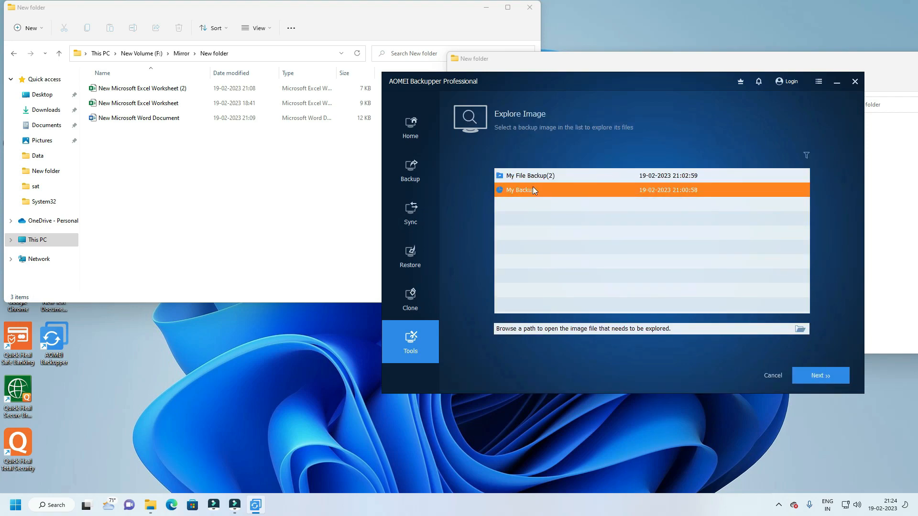
left_click(824, 375)
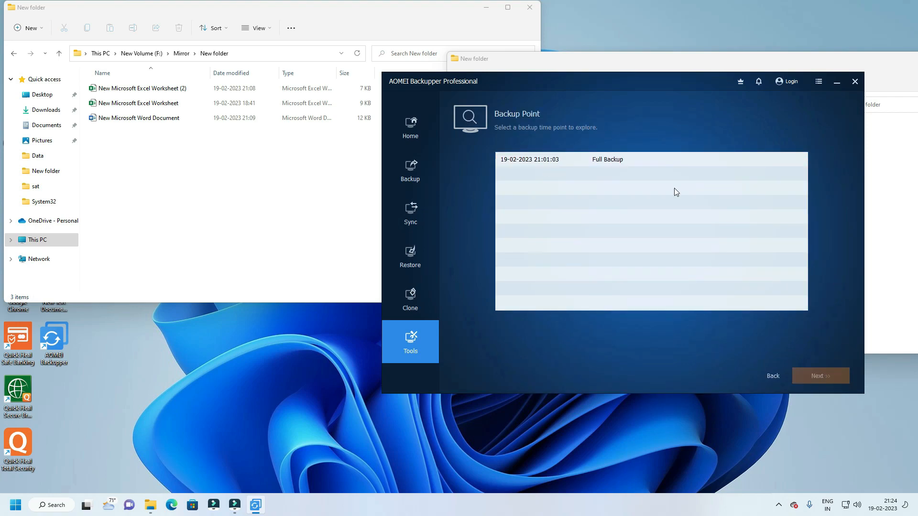
left_click(549, 162)
left_click(820, 376)
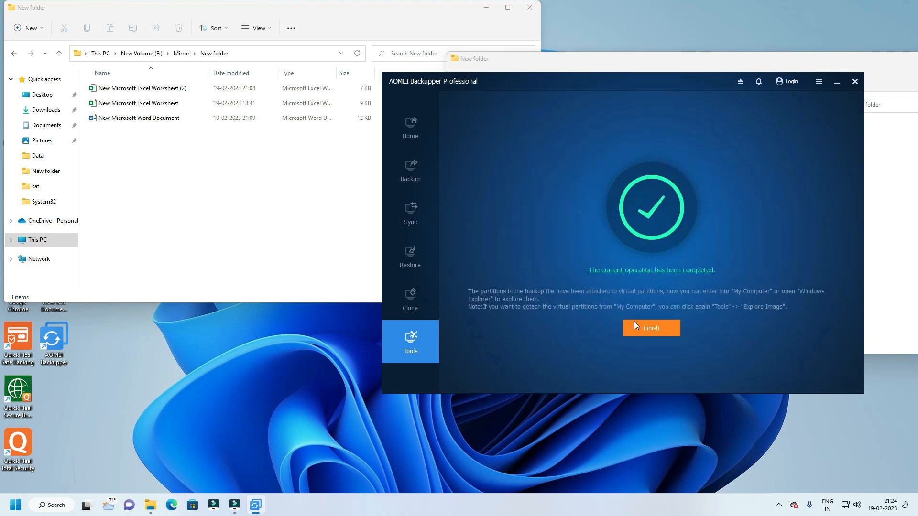
left_click(650, 330)
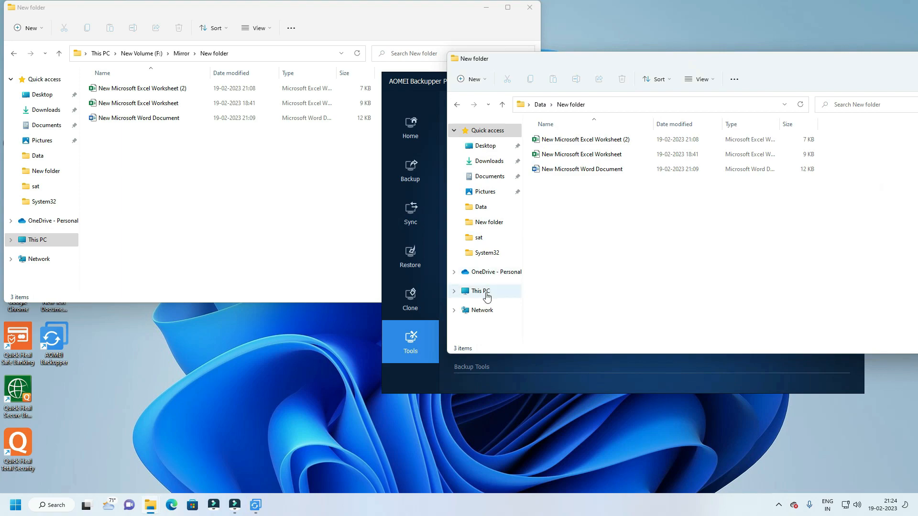
- Switch to File Explorer, inspect the contents of New Volume (E:), and put that window away
left_click(482, 291)
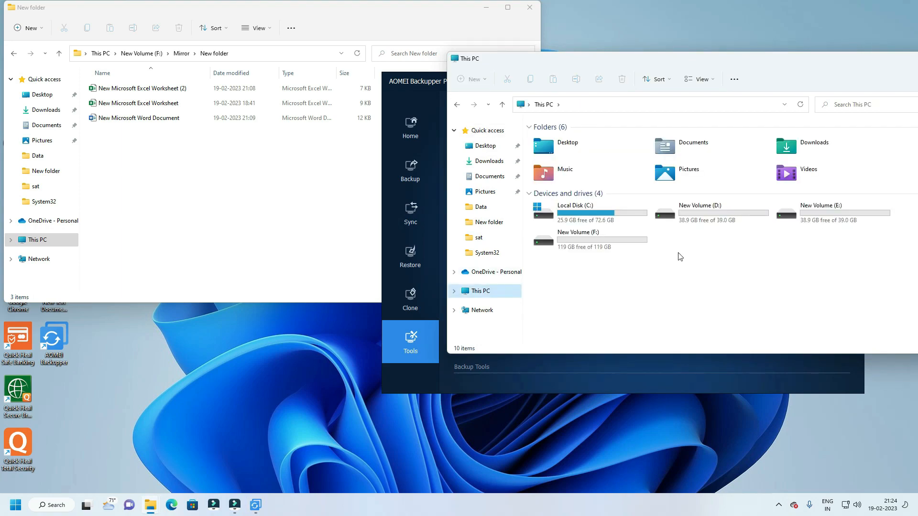
double_click(835, 222)
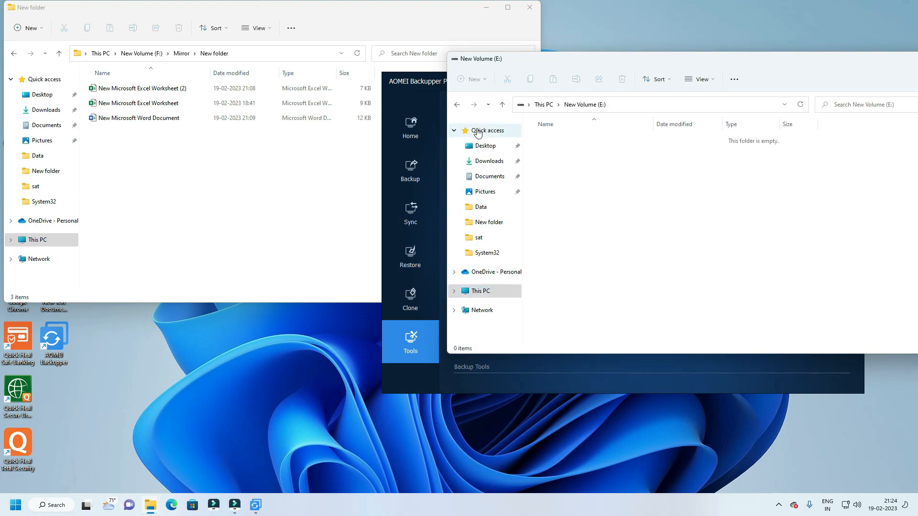
left_click(457, 105)
left_click_drag(863, 63, 701, 62)
left_click(819, 61)
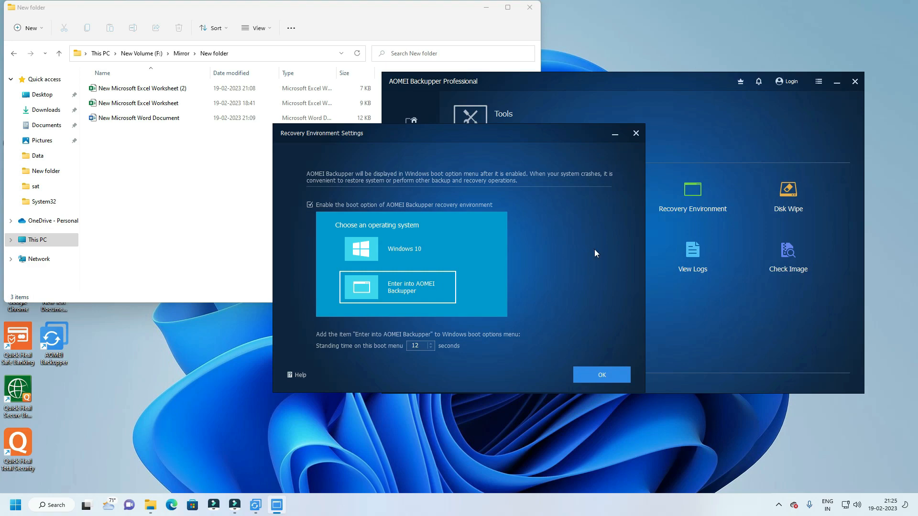
- Look over the Recovery Environment and Disk Wipe tools and close each without applying anything
key("Escape")
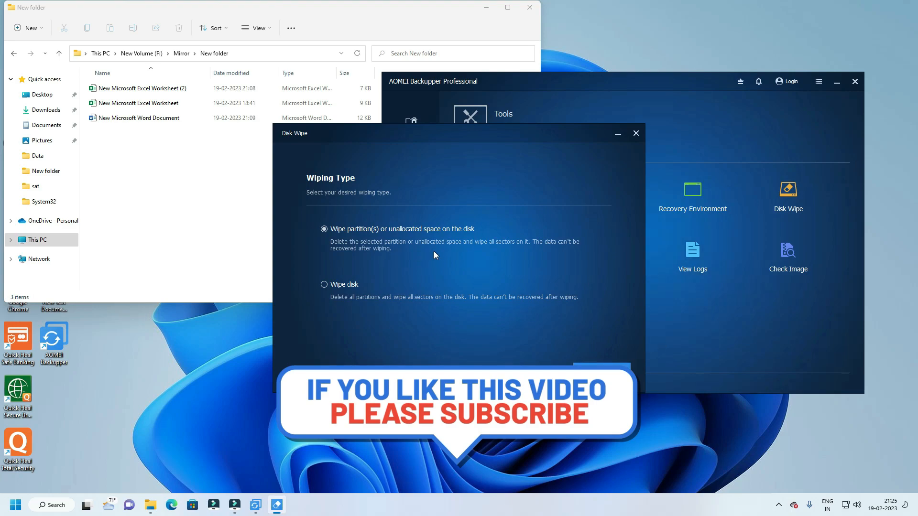
left_click(637, 138)
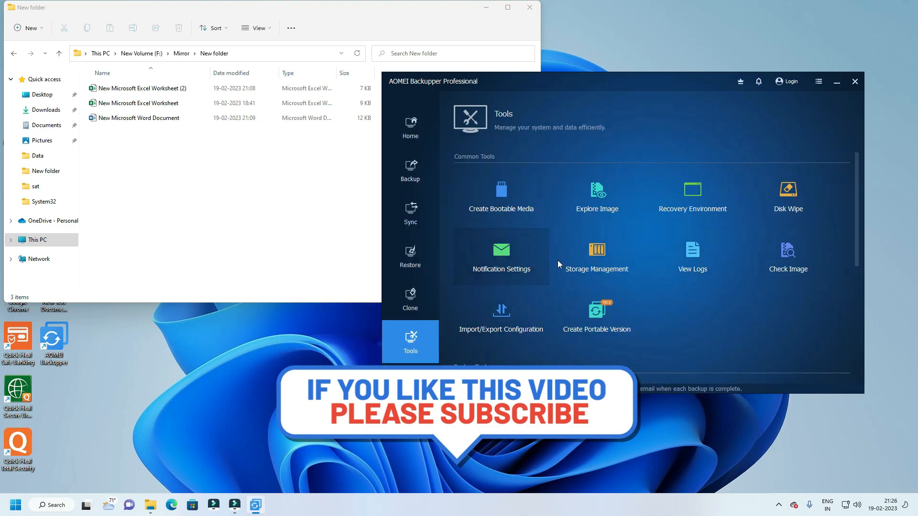
- Turn on email or SMS notifications to review the available server choices, and cancel the settings
left_click(558, 262)
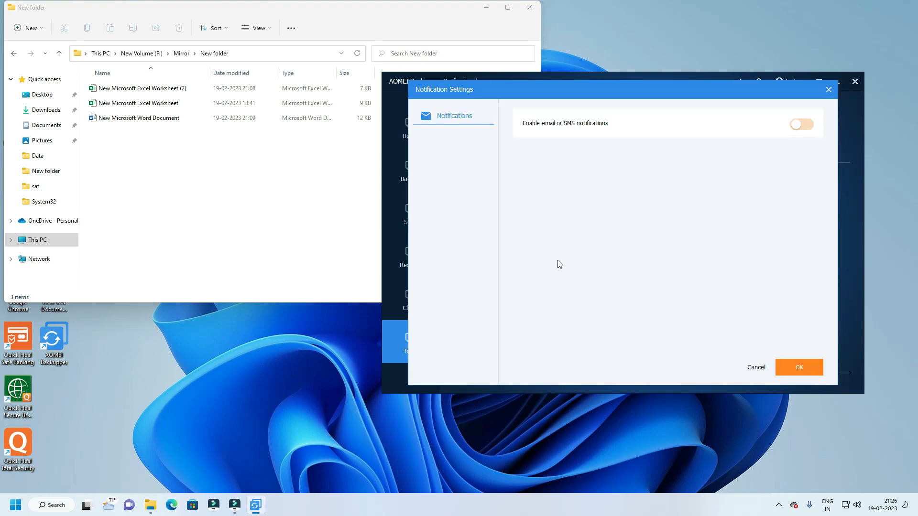
left_click(803, 126)
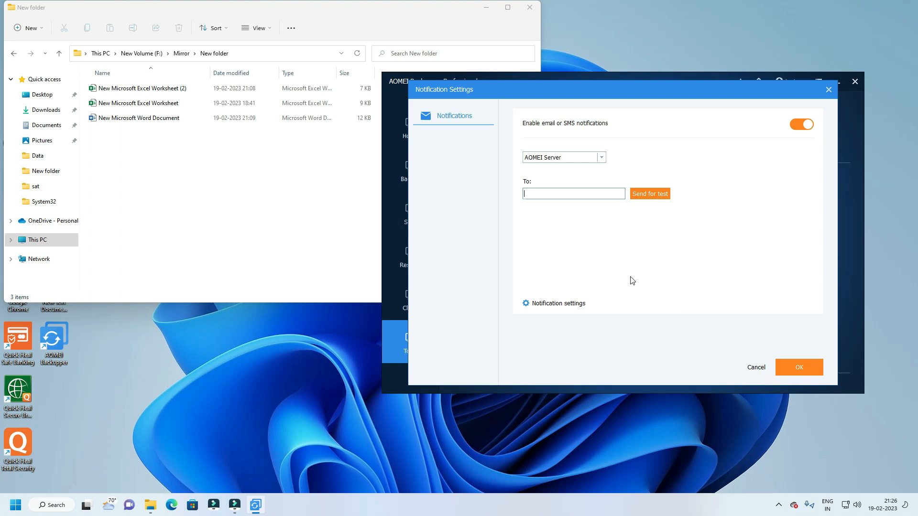
left_click(605, 160)
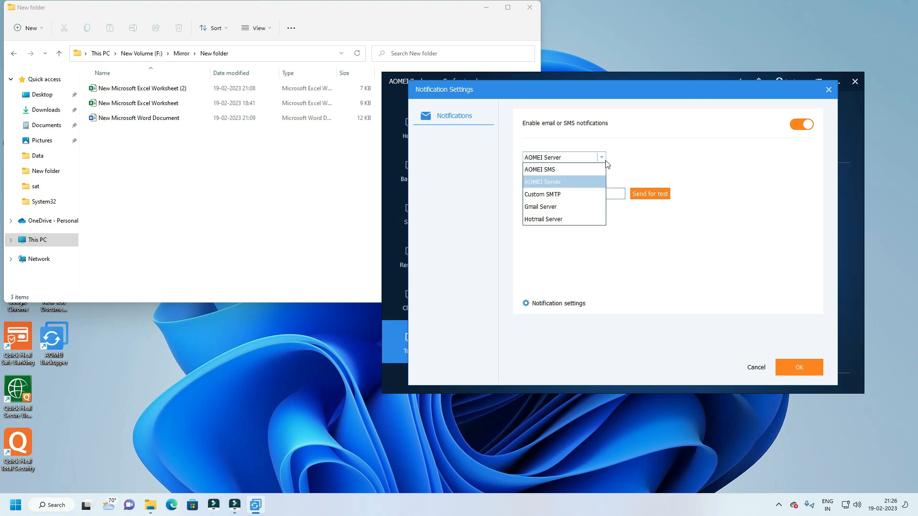
left_click(606, 160)
left_click(755, 367)
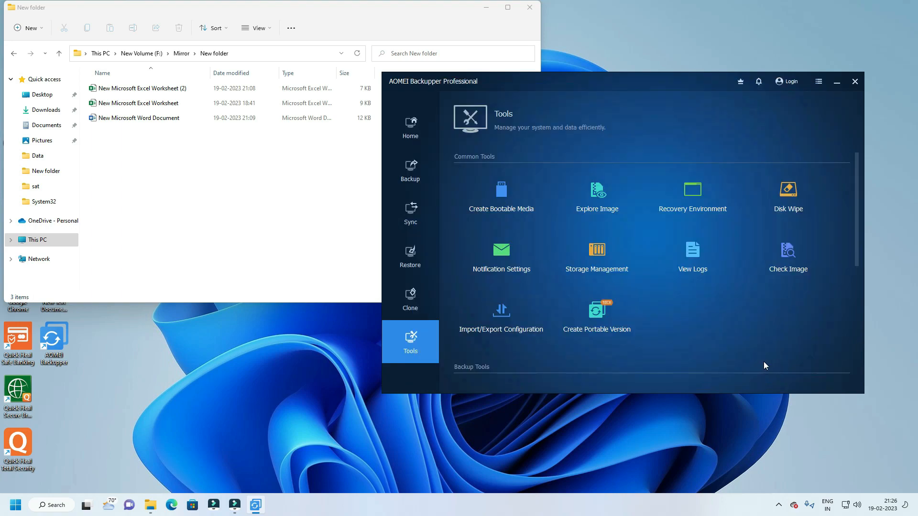
- Review the path options in Storage Management, including the free-space alert for F:\Mirror, and close it without changes
left_click(594, 260)
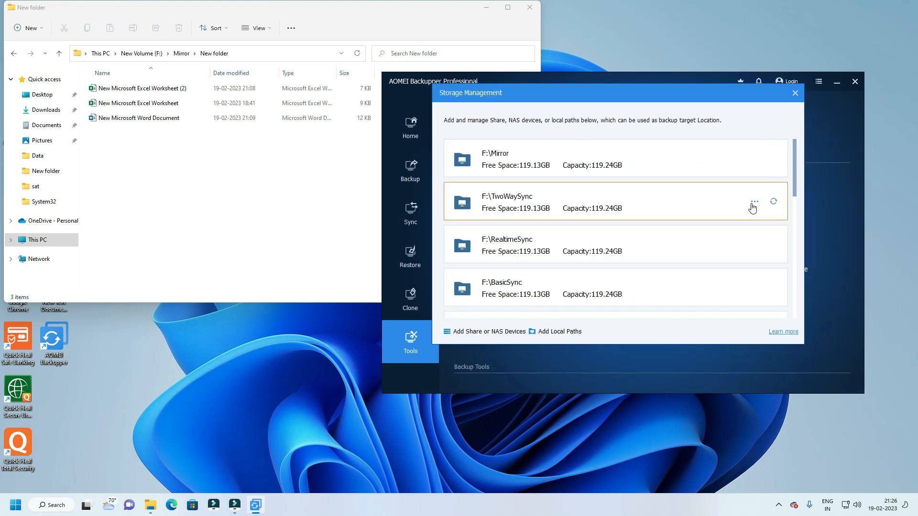
left_click(754, 202)
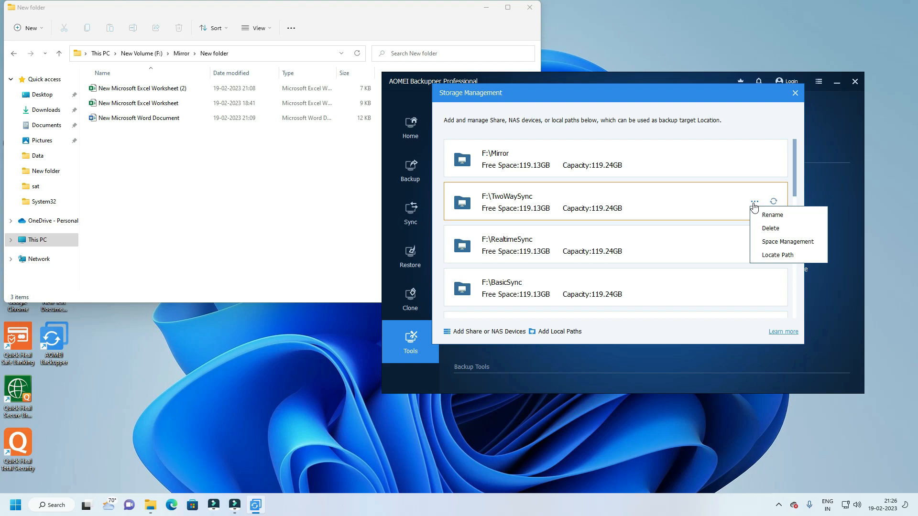
left_click(669, 205)
left_click(754, 158)
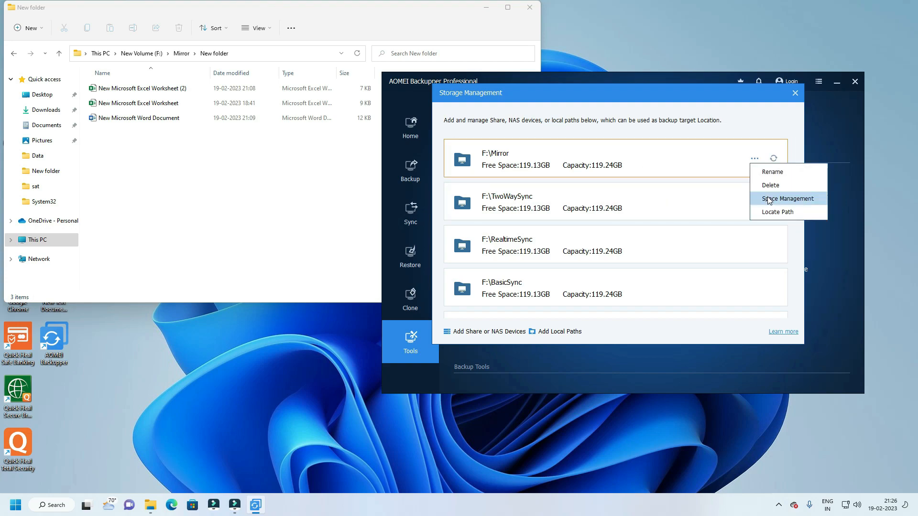
left_click(769, 200)
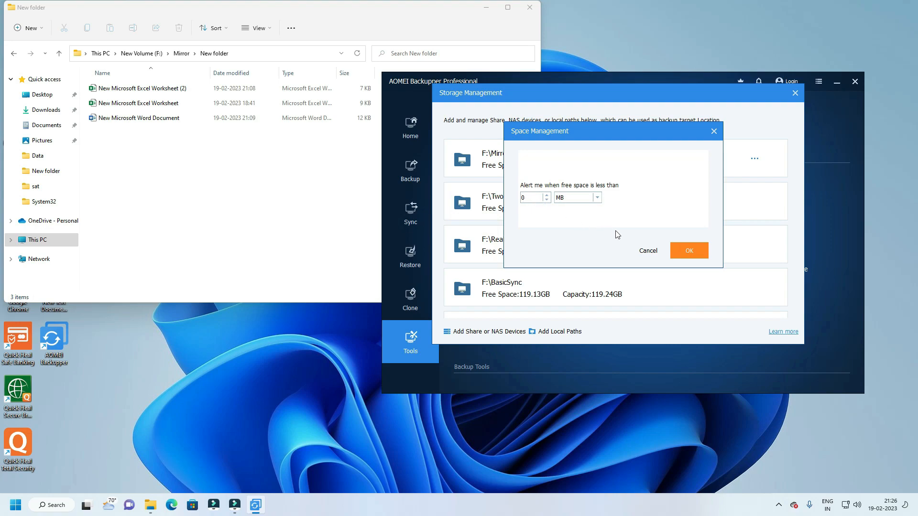
left_click(647, 254)
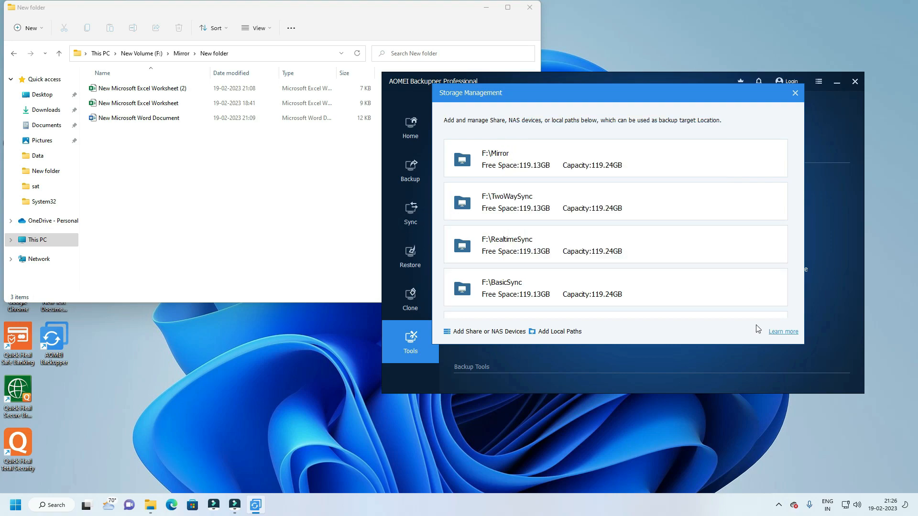
scroll(763, 218, "down", 1)
left_click(755, 217)
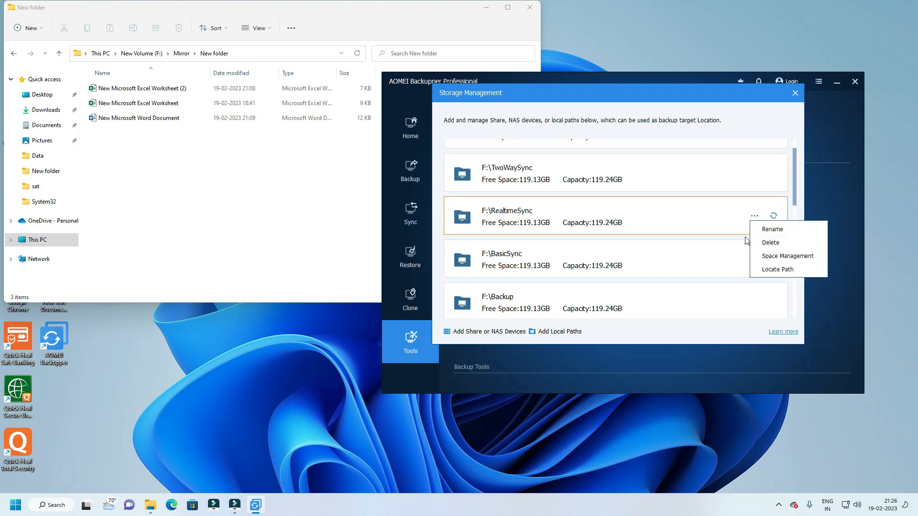
left_click(746, 239)
left_click(795, 92)
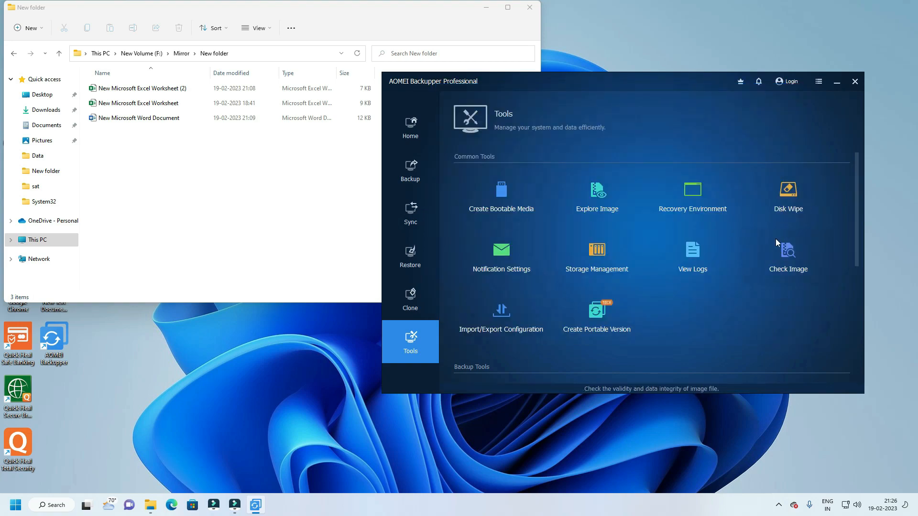
- Examine the backup, sync and clone logs with their execution results, and close them
left_click(721, 248)
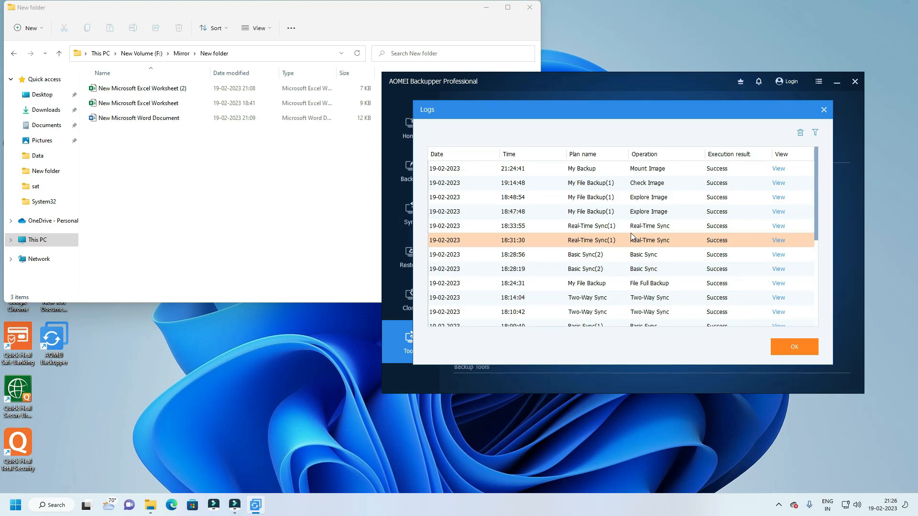
scroll(630, 235, "down", 4)
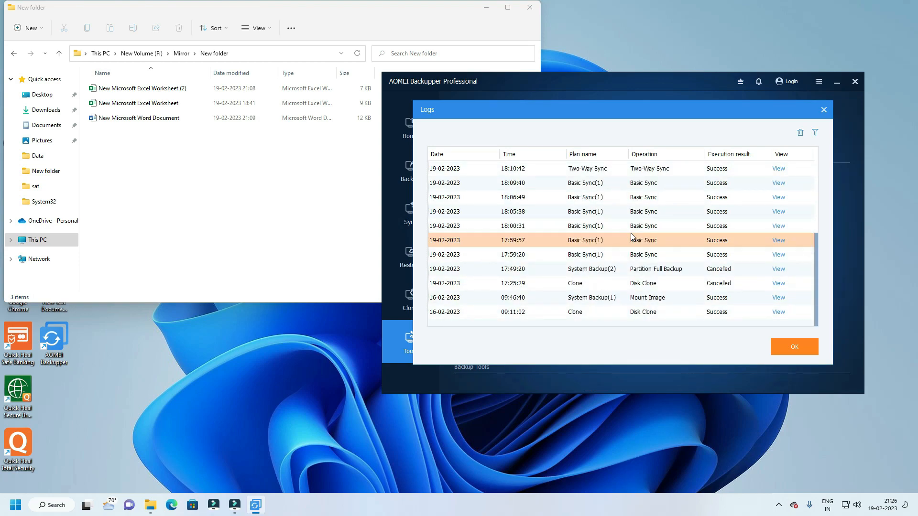
scroll(719, 225, "up", 4)
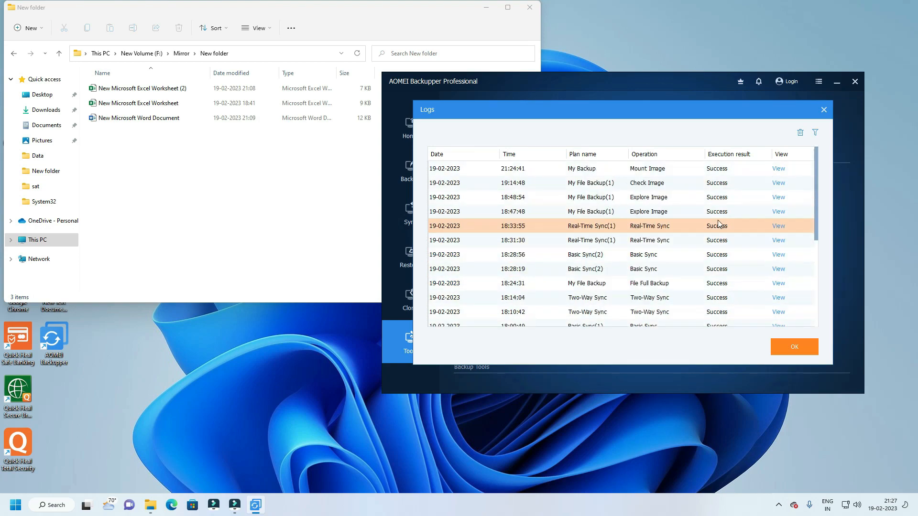
scroll(719, 224, "down", 4)
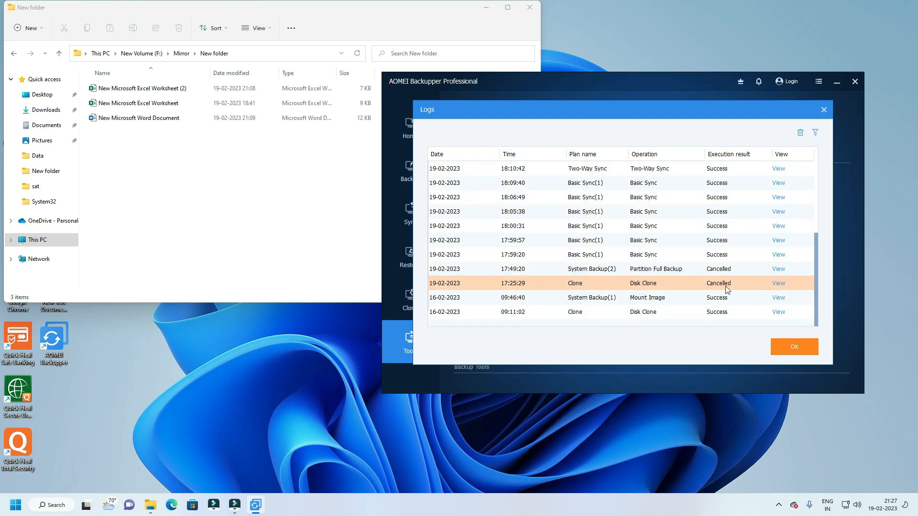
scroll(729, 269, "up", 2)
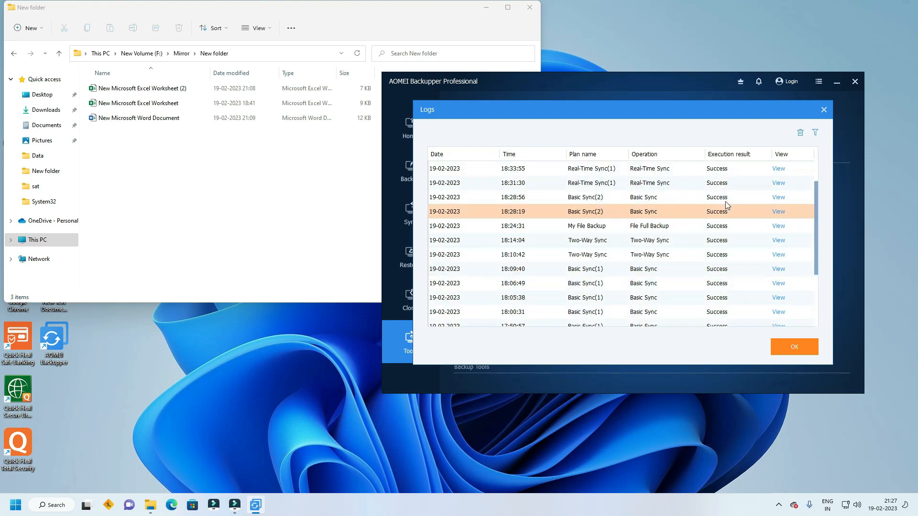
left_click(729, 184)
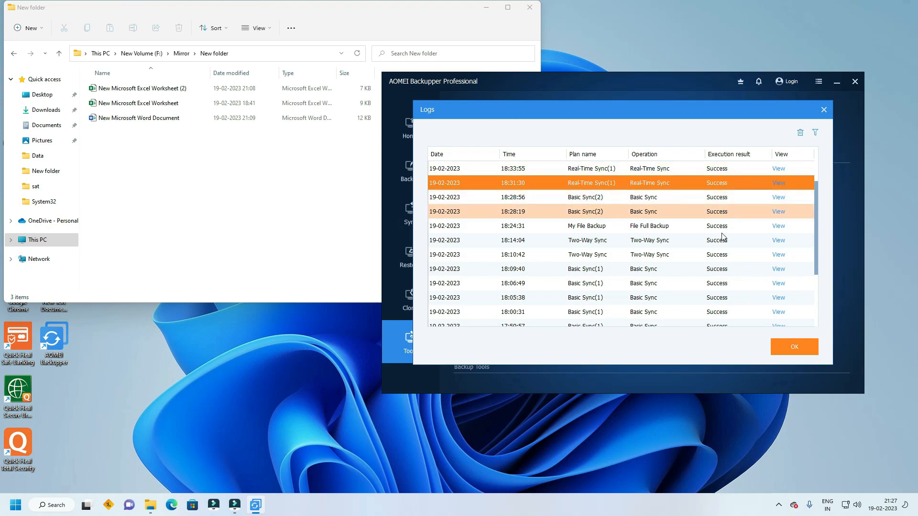
scroll(721, 238, "down", 2)
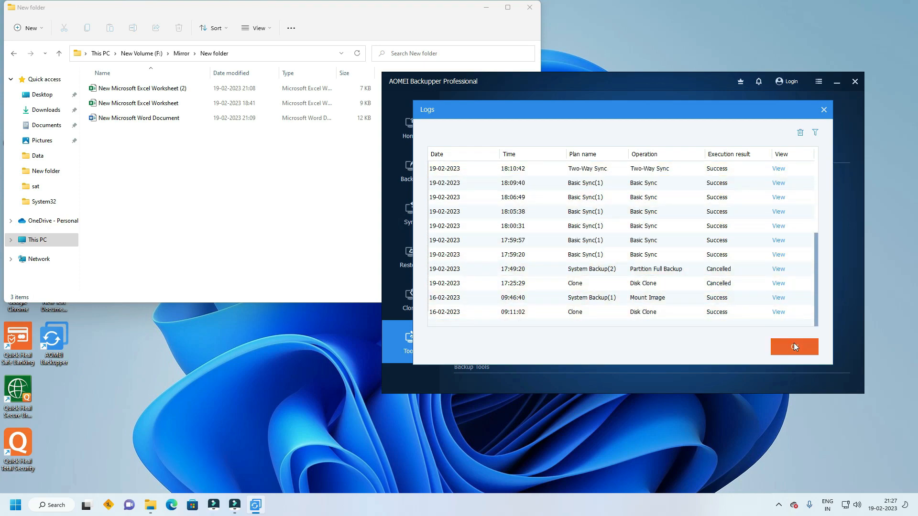
left_click(793, 343)
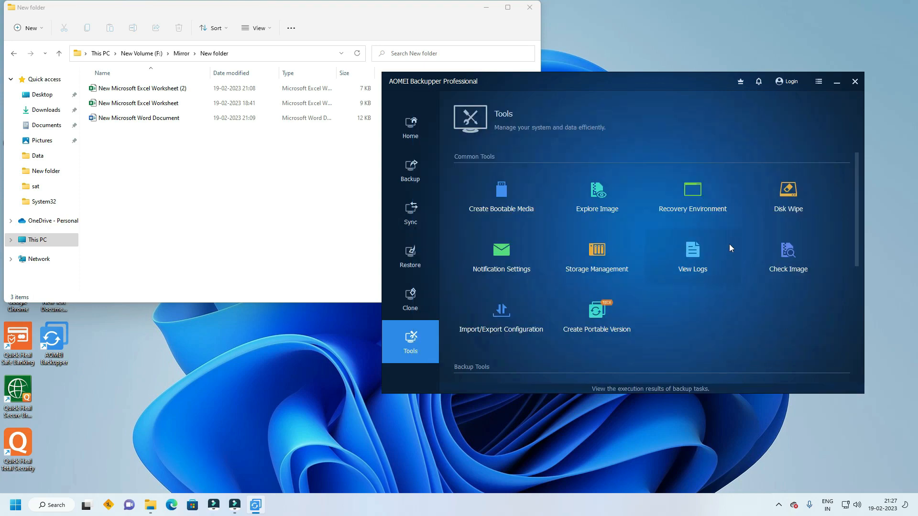
- Run Check Image on a backup image and return to the Backup Management overview
left_click(791, 261)
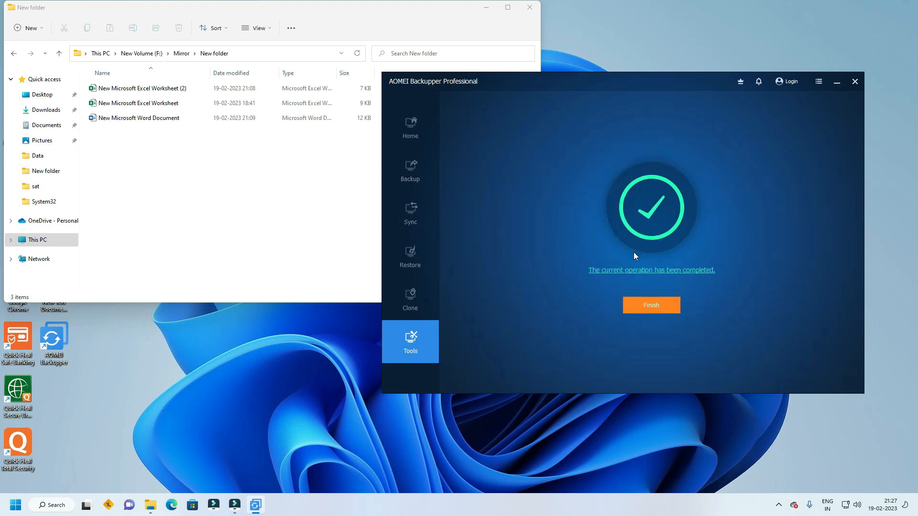
left_click(661, 306)
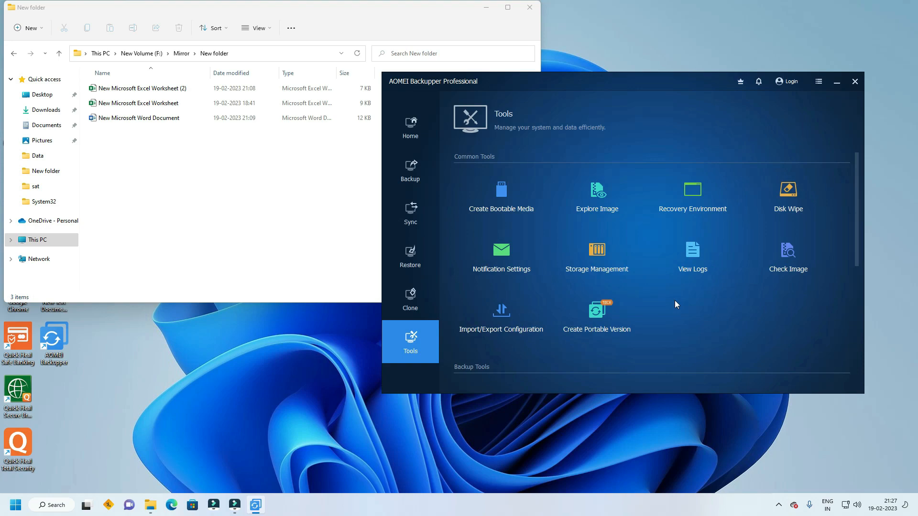
left_click(415, 130)
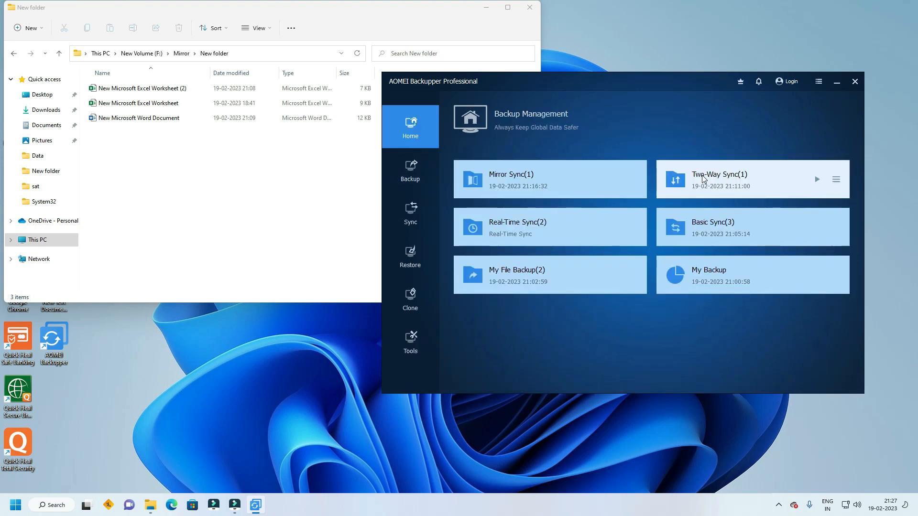